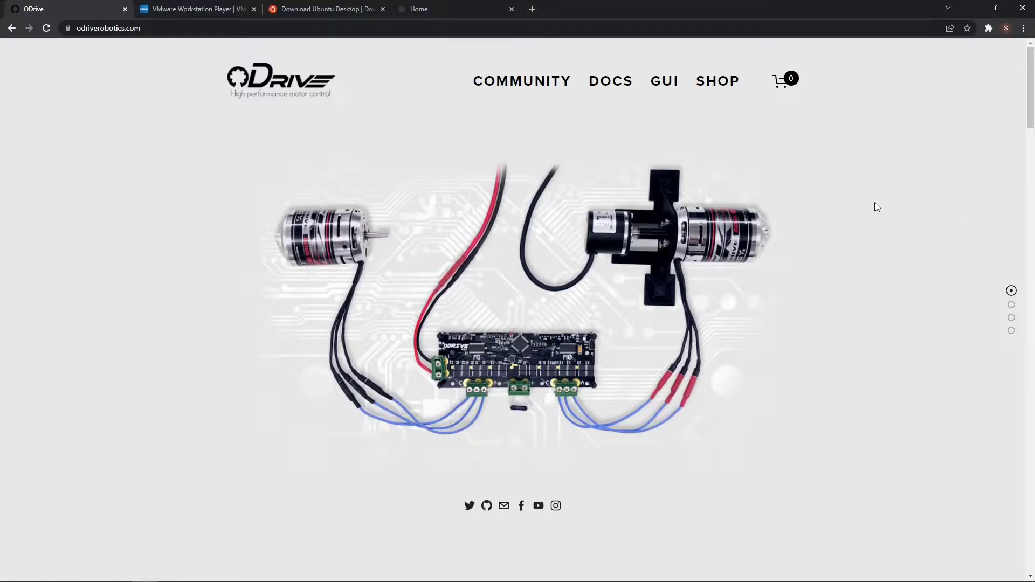
Switch from the VMware Workstation Player tab to the Ubuntu 20.04.3 LTS Desktop download tab.
click(195, 11)
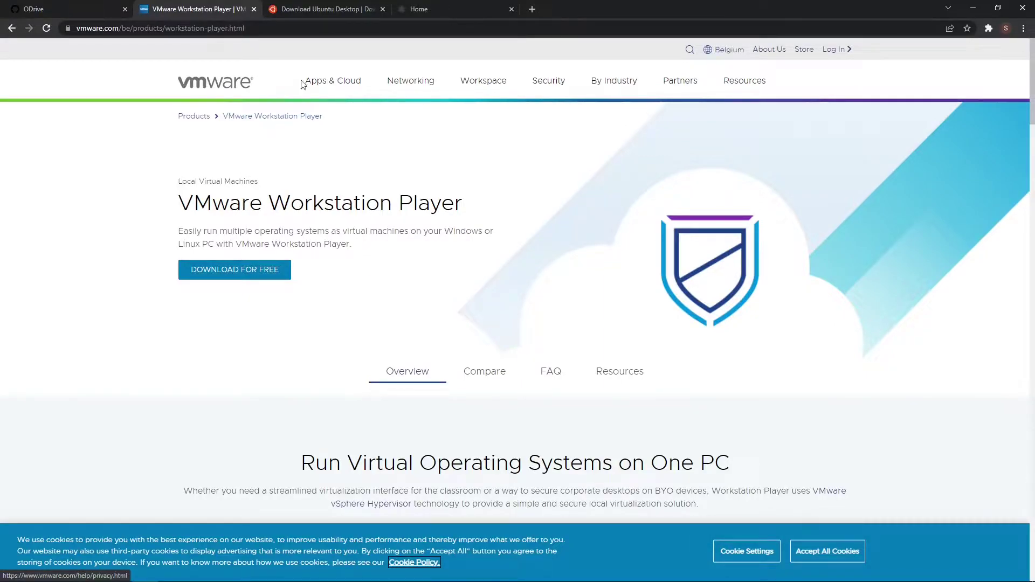
click(335, 10)
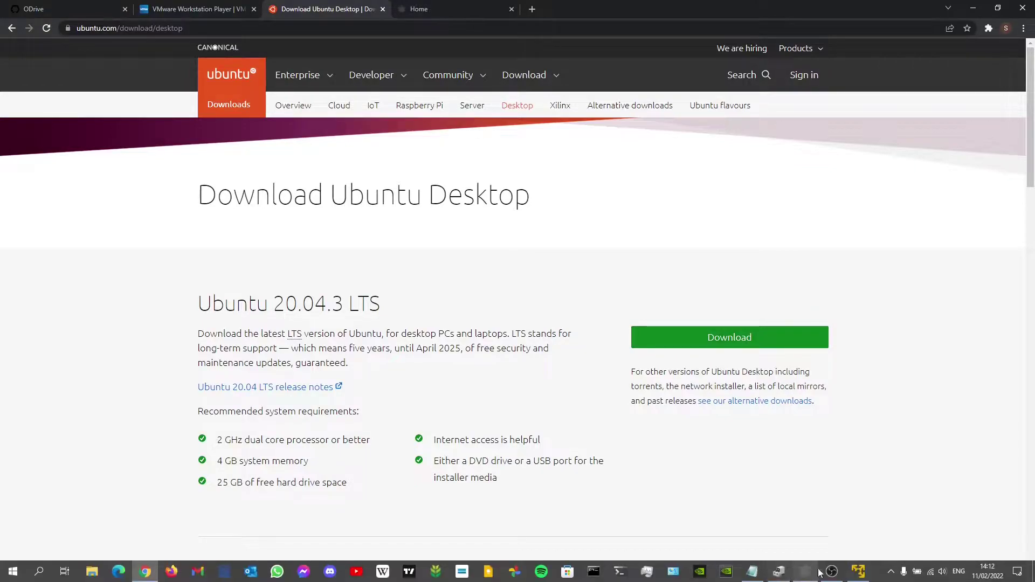
Start a new virtual machine with the Ubuntu 20.04.3 ISO as the installer disc image.
click(859, 578)
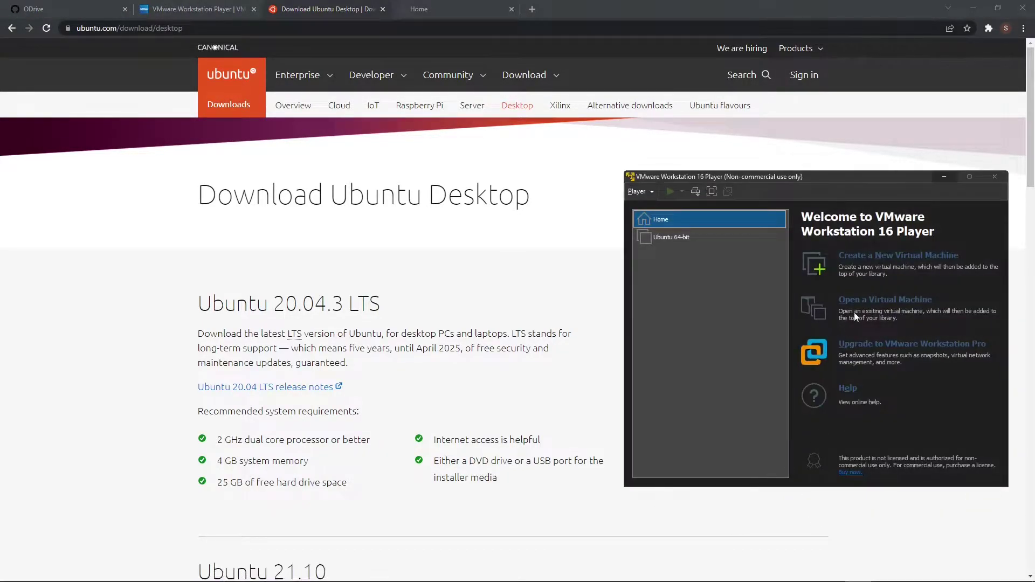
drag(873, 180, 768, 191)
click(784, 267)
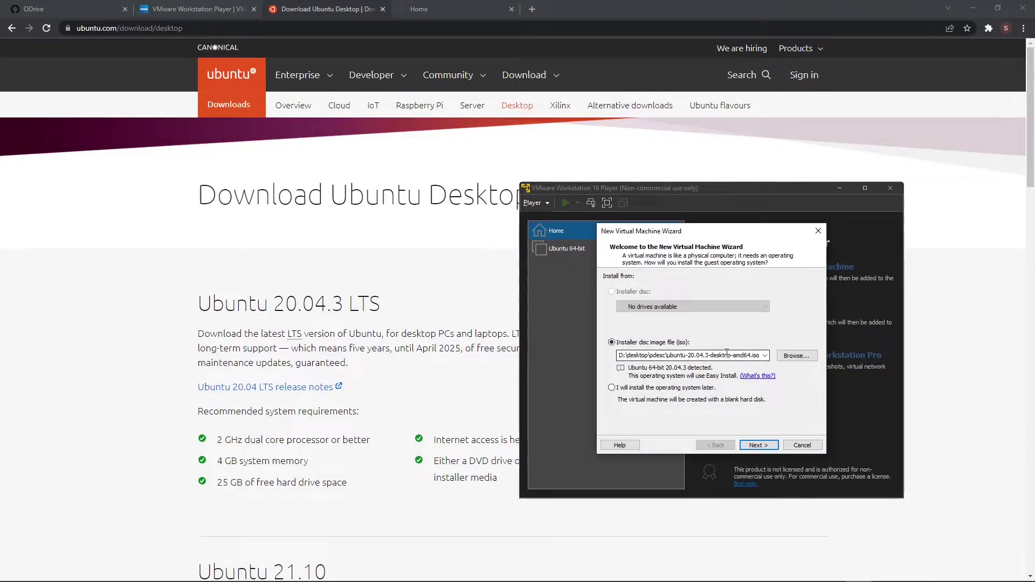
click(799, 357)
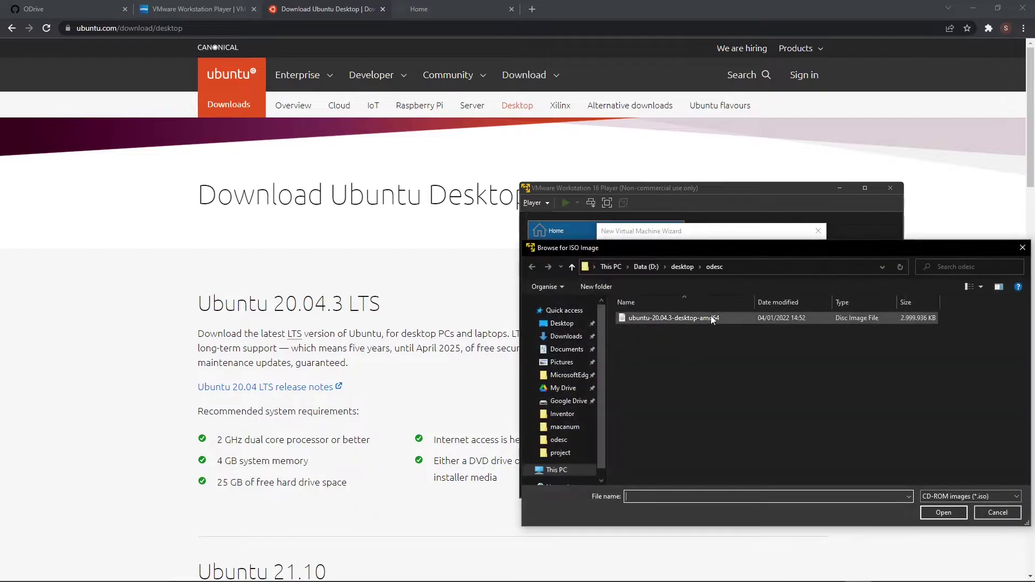
click(944, 512)
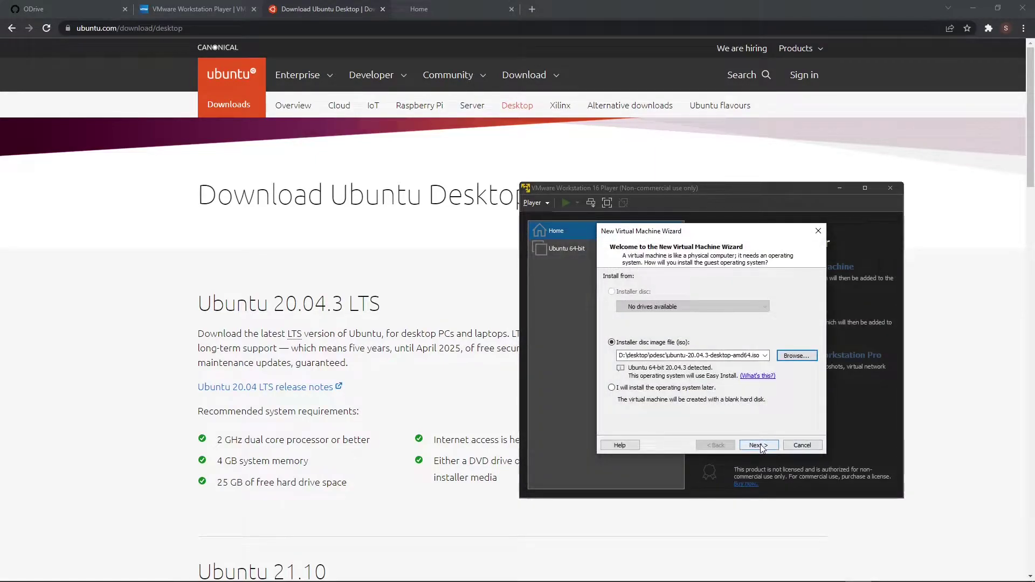
click(759, 445)
Fill in the Easy Install full name, user name, password and password confirmation.
key(Tab)
key(Tab)
key(Tab)
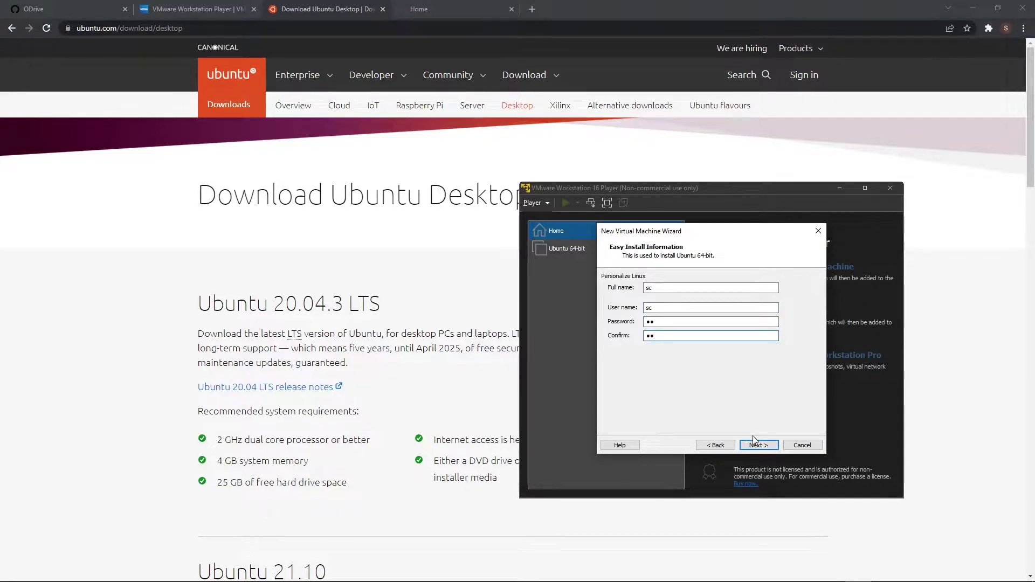
Name the virtual machine and keep the default 20 GB disk size.
click(759, 446)
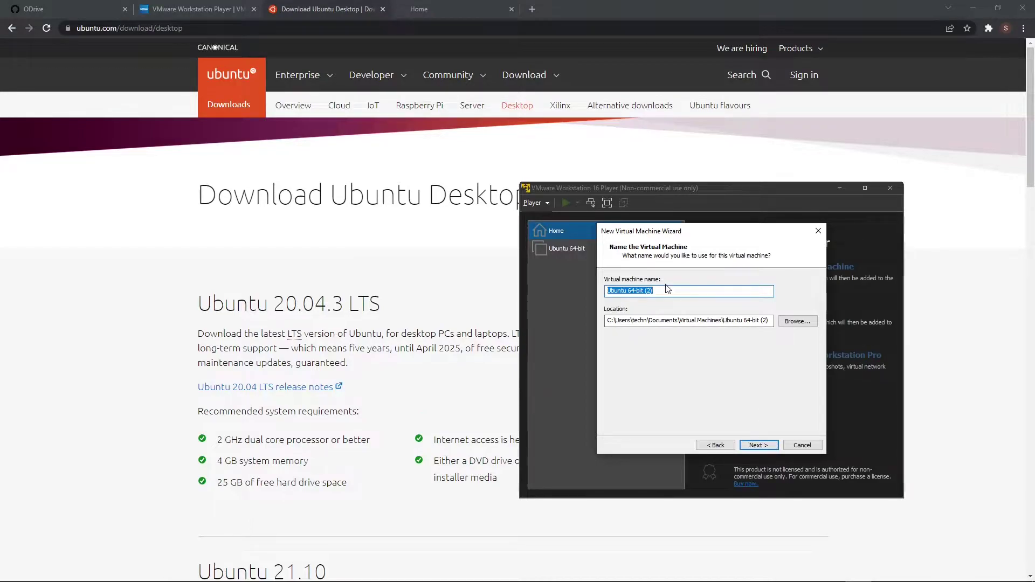
text(sc)
click(761, 446)
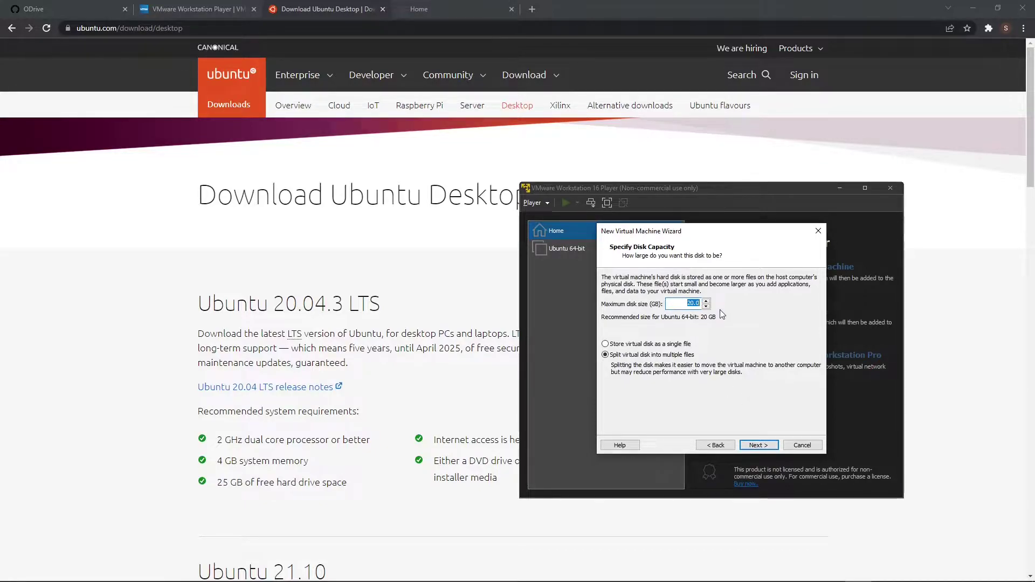
click(765, 449)
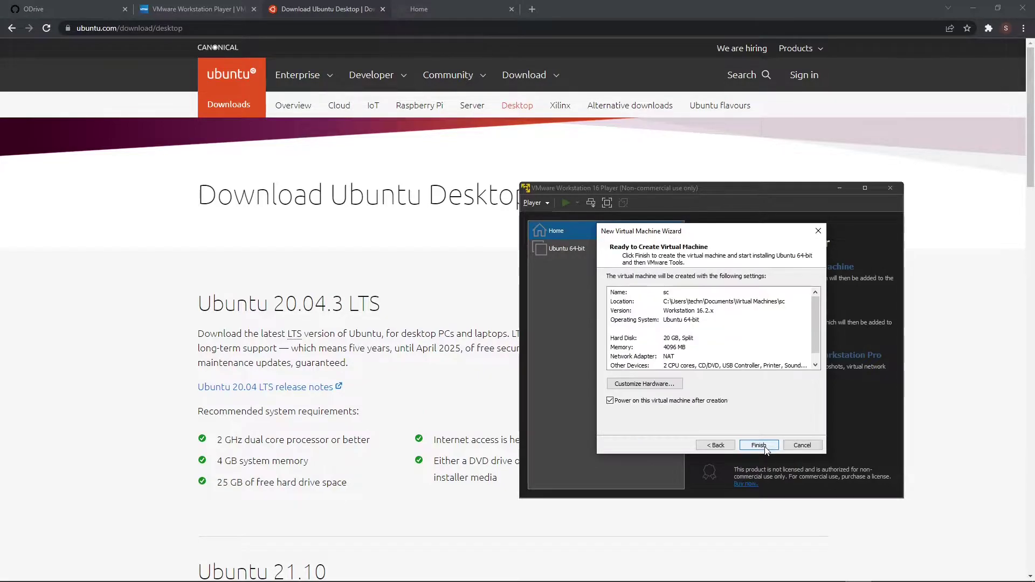
Create and power on the Ubuntu machine, dismiss the notices, and log in.
click(765, 449)
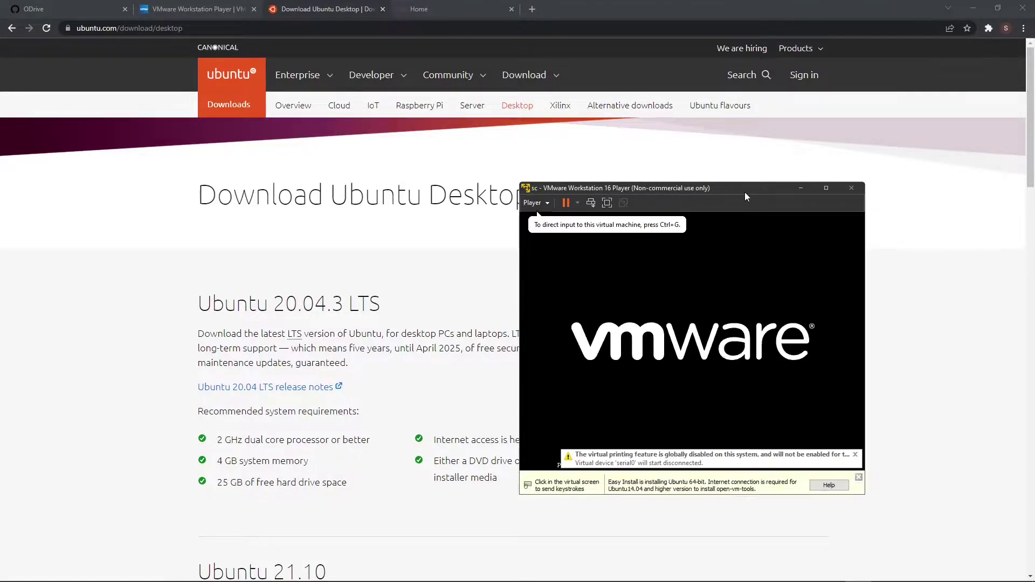
drag(745, 189, 615, 157)
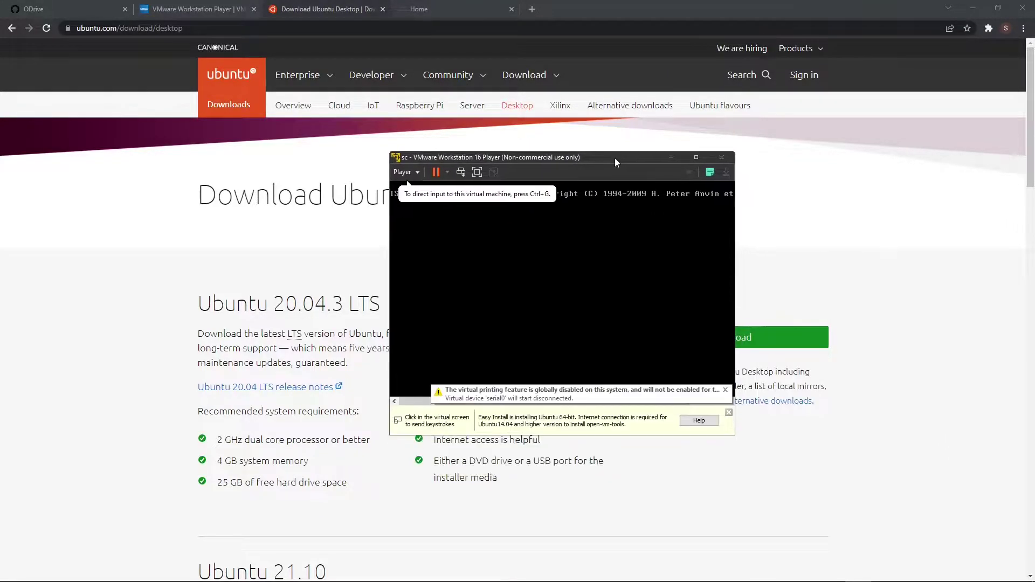
click(729, 413)
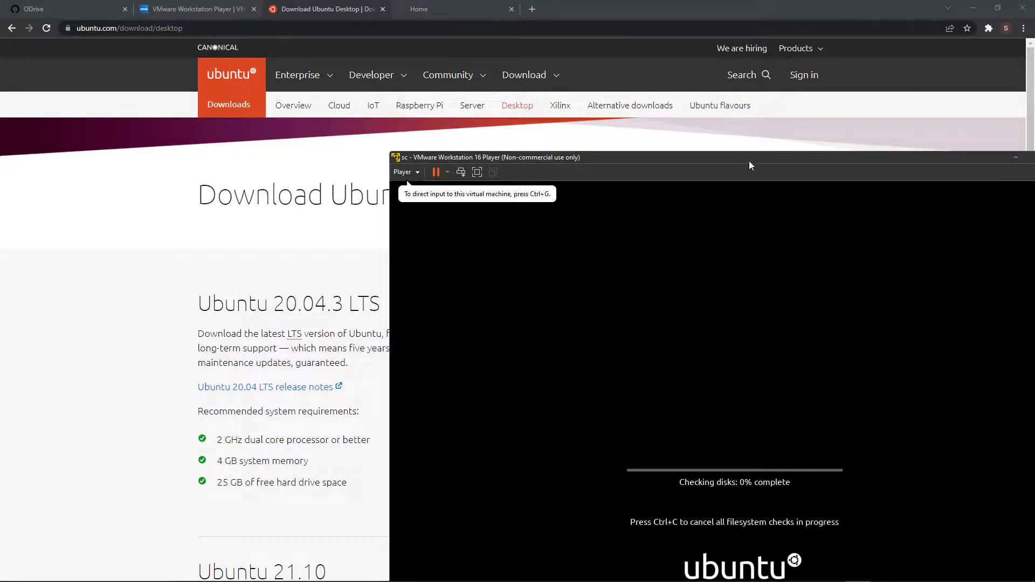
drag(749, 161, 560, 105)
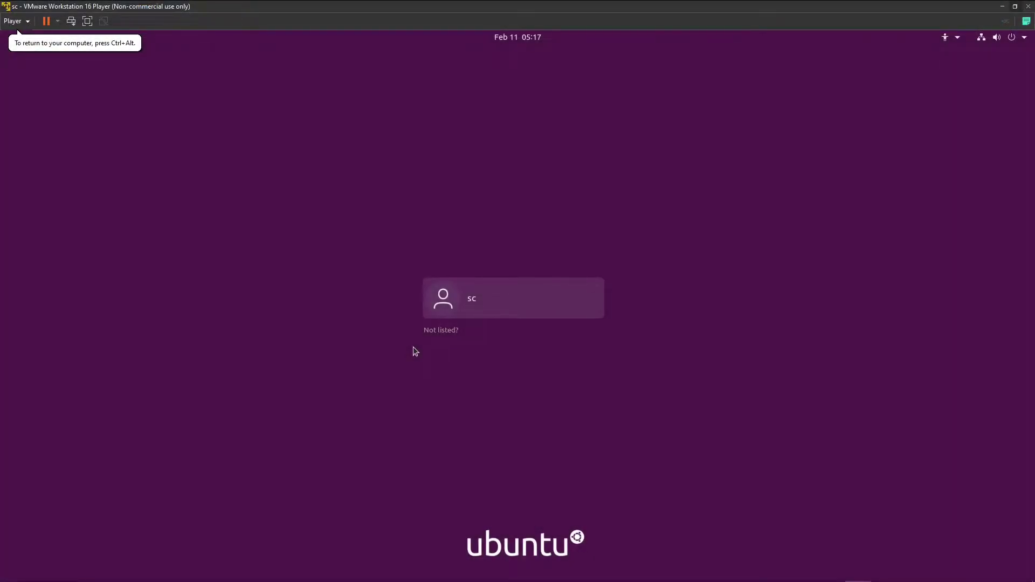
click(490, 298)
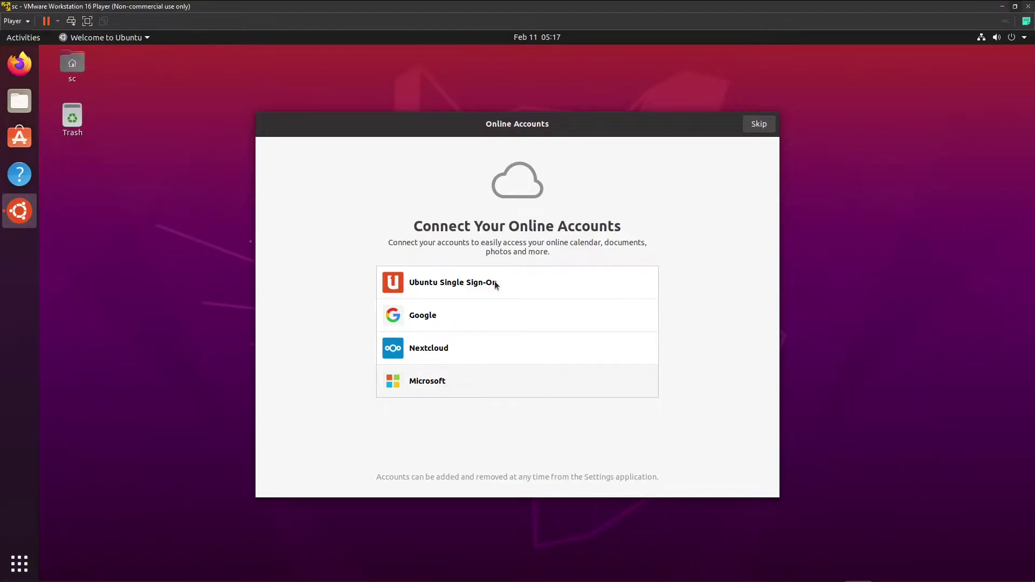
Skip online accounts and Livepatch, decline sending system info, and finish the welcome pages.
click(761, 128)
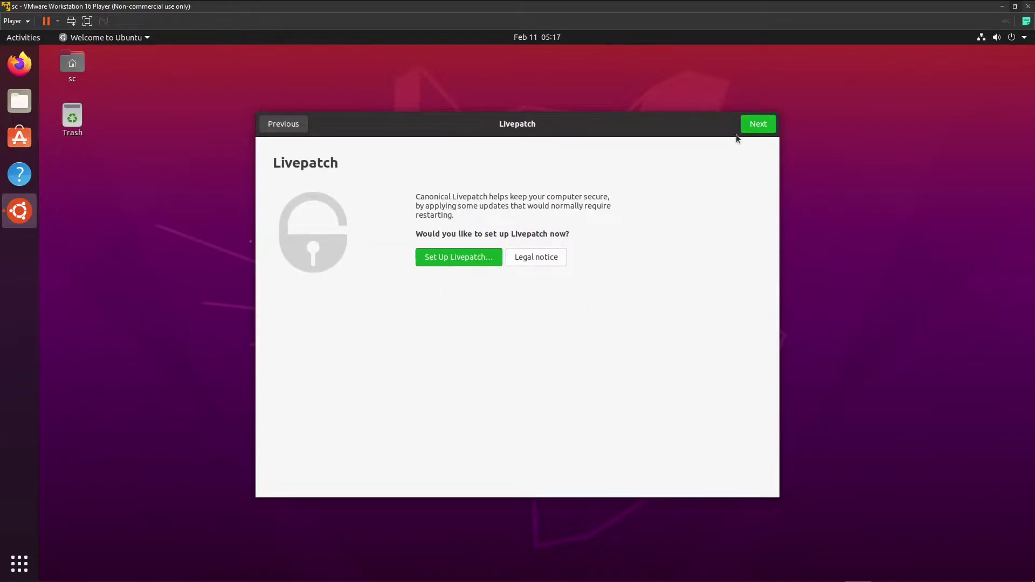
click(752, 125)
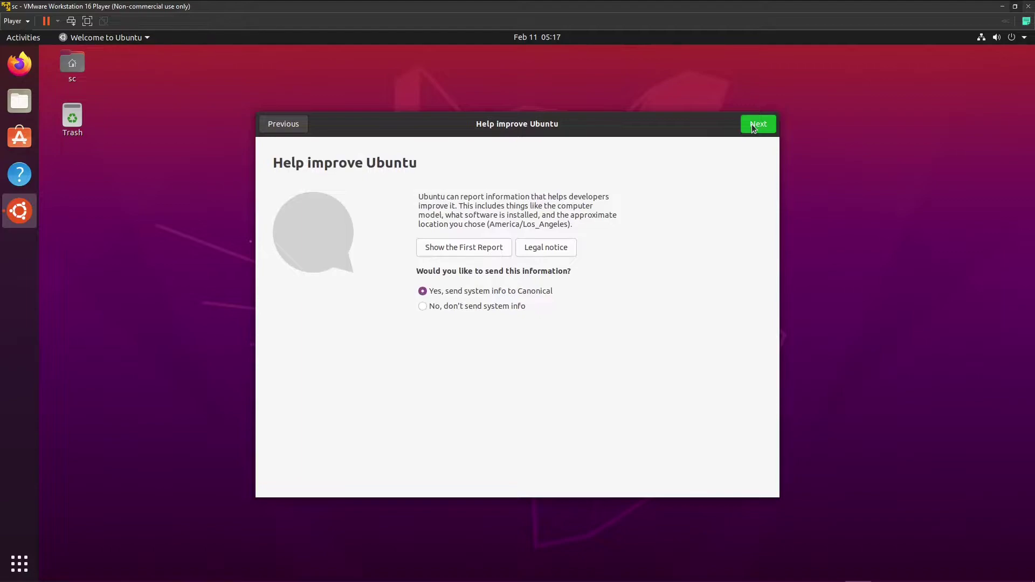
click(496, 306)
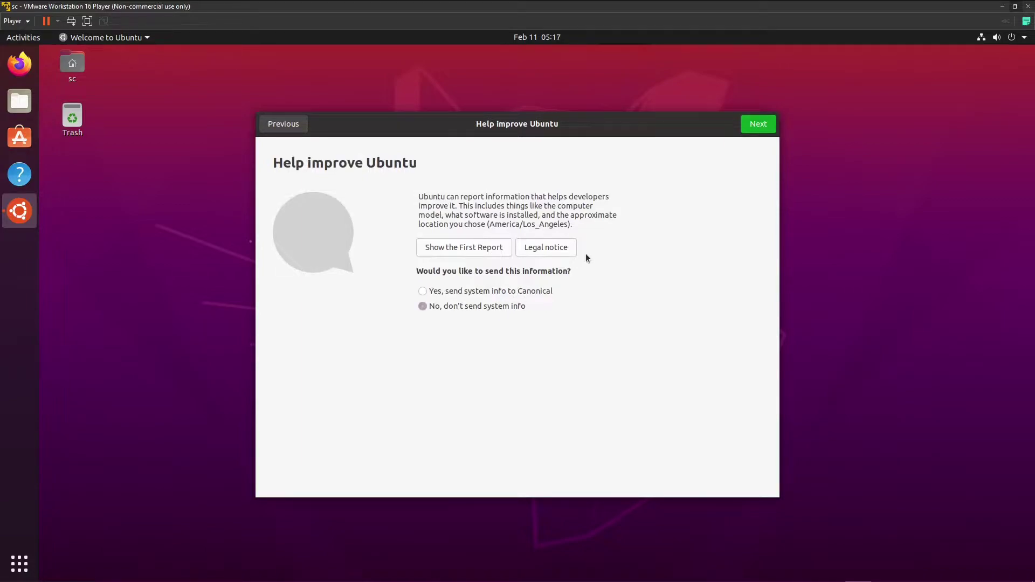
click(752, 125)
click(752, 124)
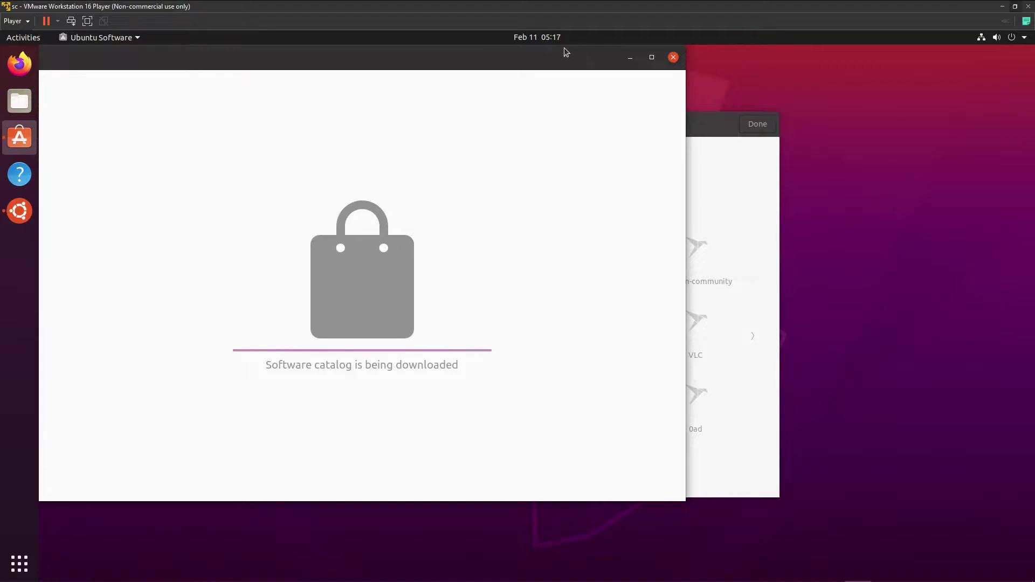
Update all five listed applications from the Updates page, dismissing the authentication prompt.
drag(564, 59, 700, 87)
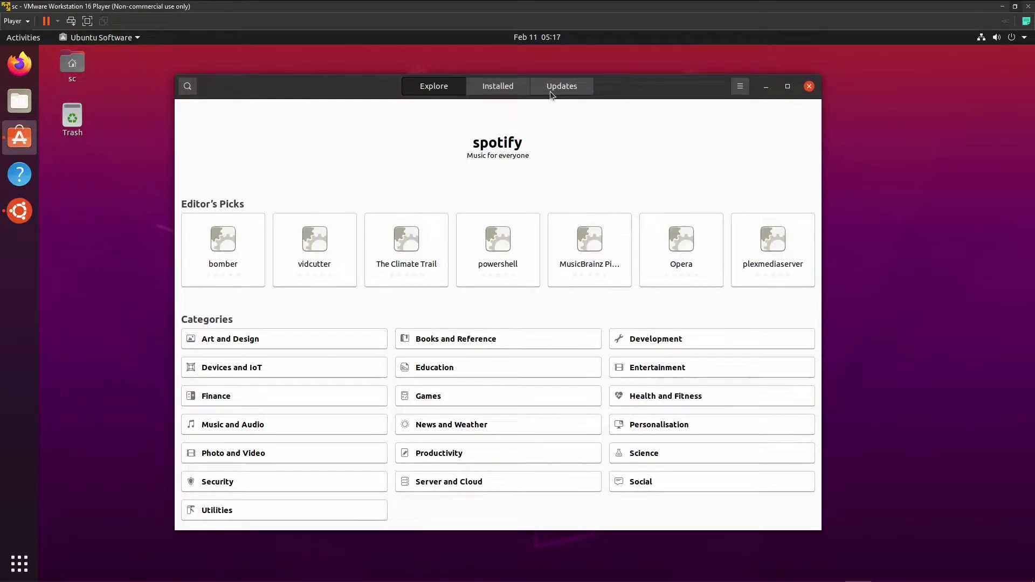
click(569, 88)
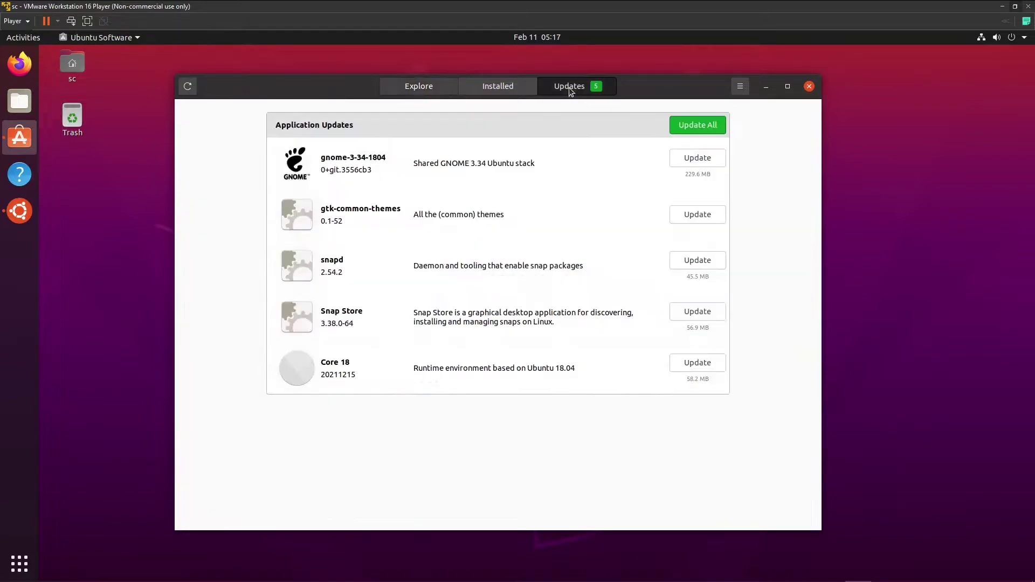
click(689, 126)
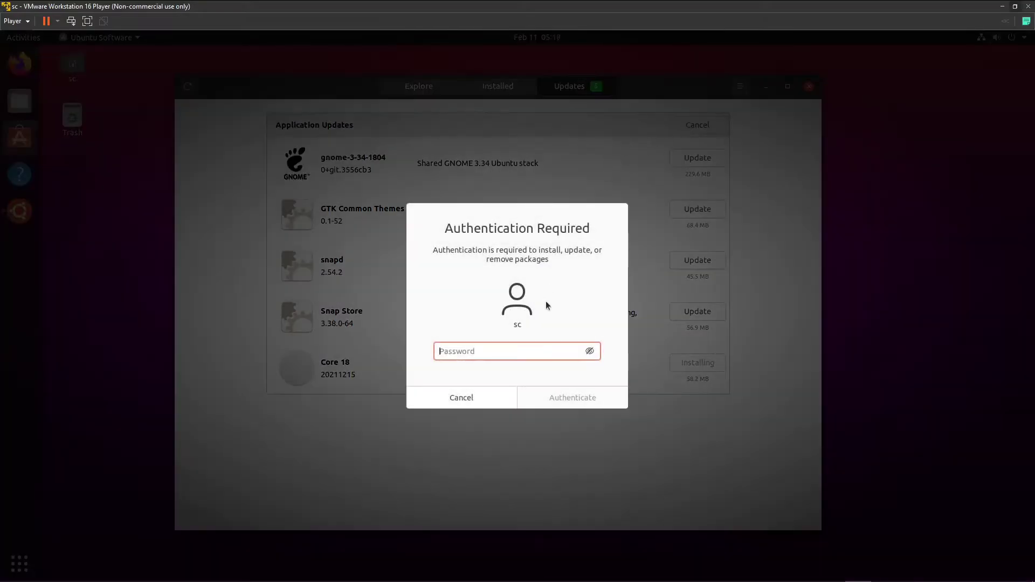
key(Escape)
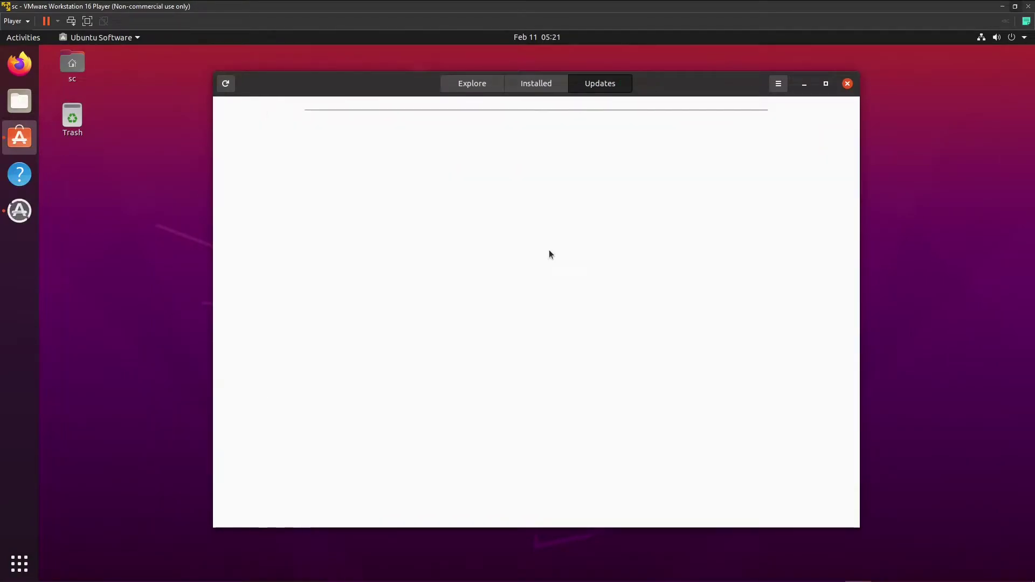
Close Ubuntu Software and install the 309.9 MB of updates, authenticating with the account password.
click(847, 85)
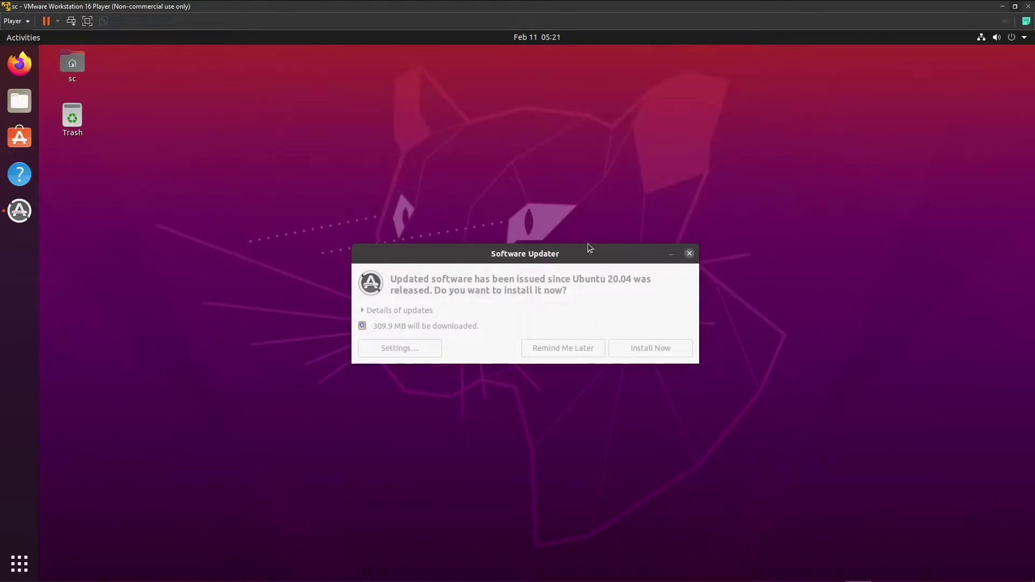
drag(578, 254, 575, 256)
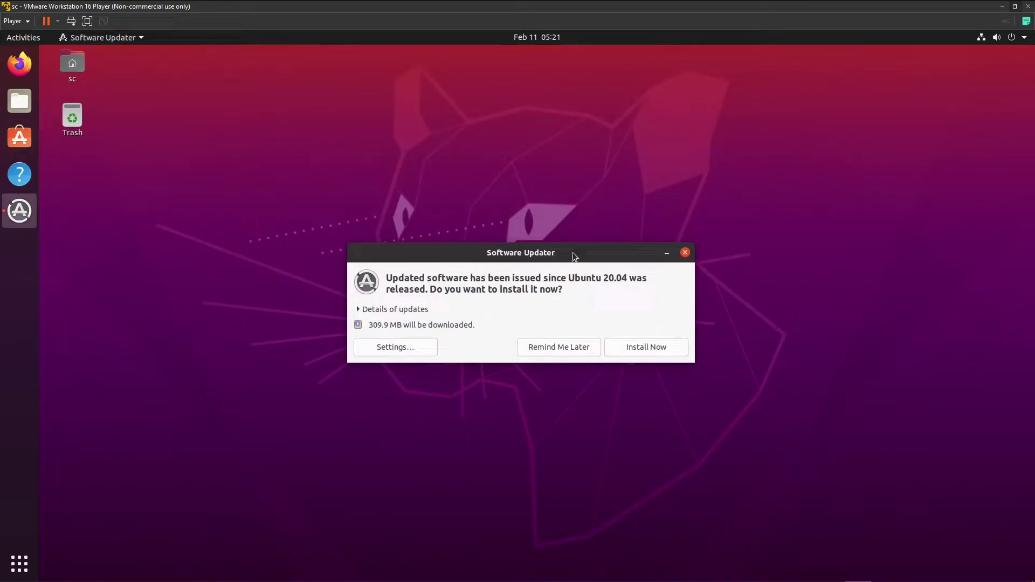
click(652, 347)
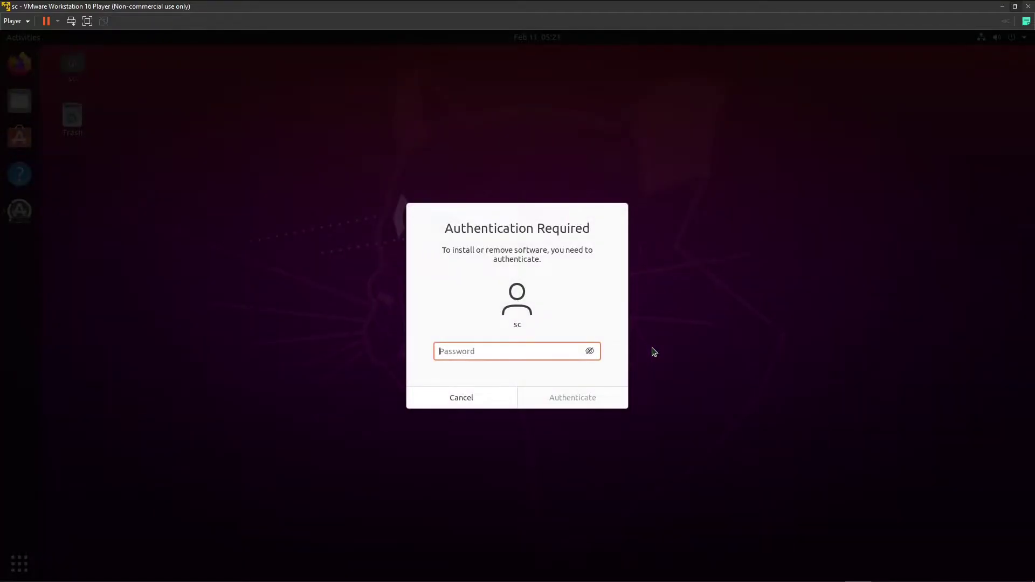
key(Return)
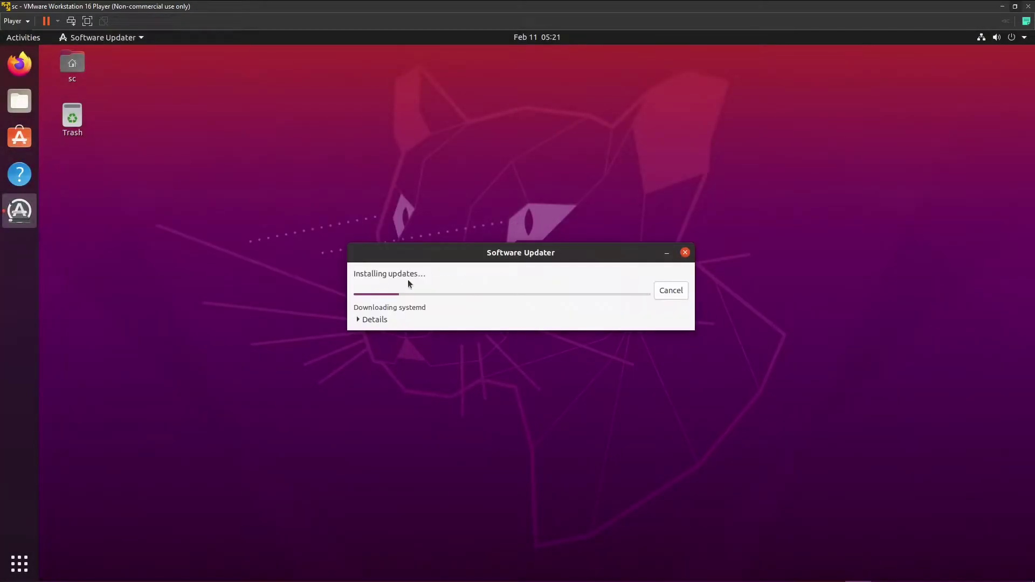
click(360, 319)
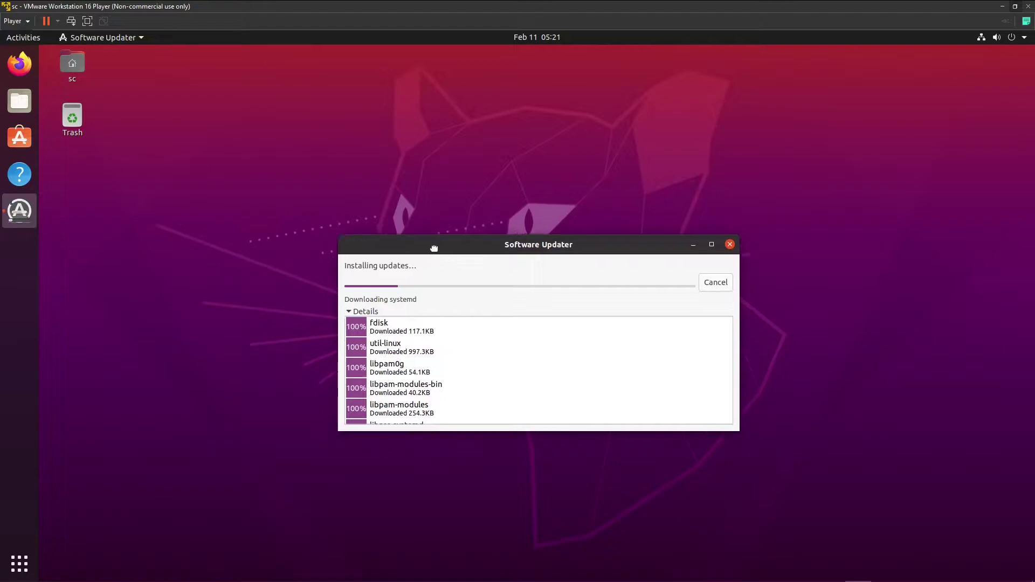
drag(431, 246, 426, 240)
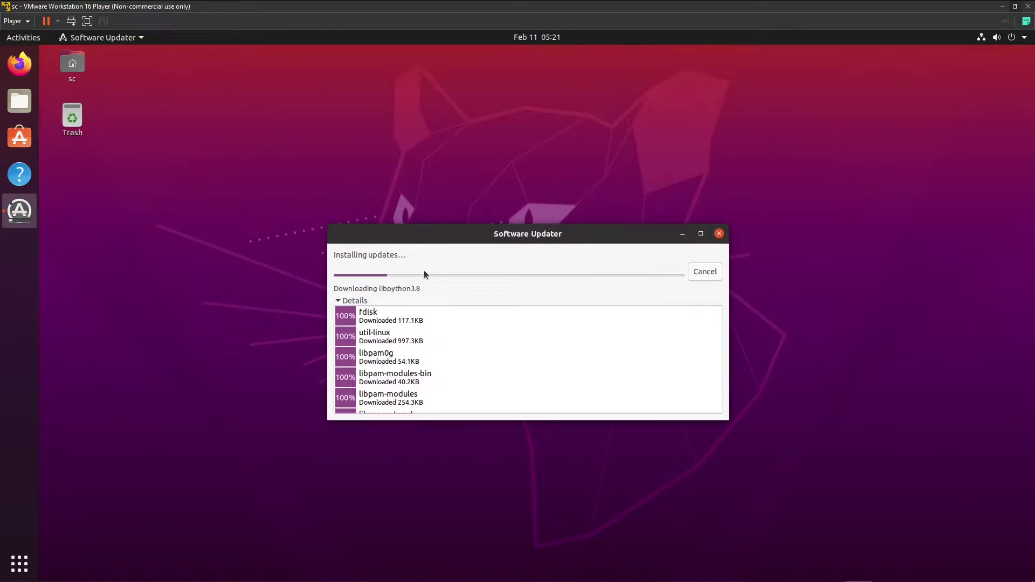
mouse_move(483, 317)
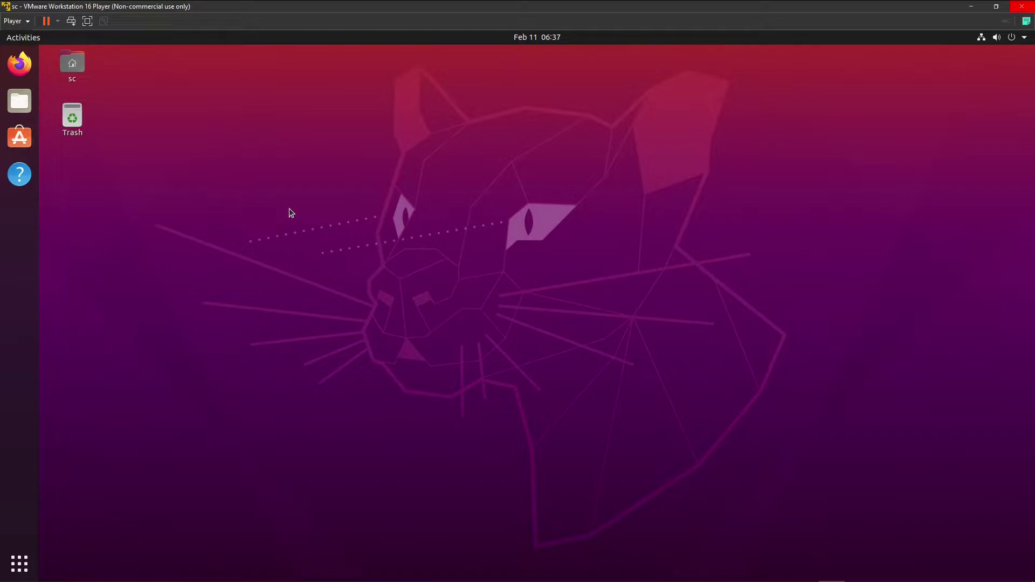
Open a terminal and copy the gcc-arm-none-eabi apt install command from the setup notes.
key(ctrl+alt+t)
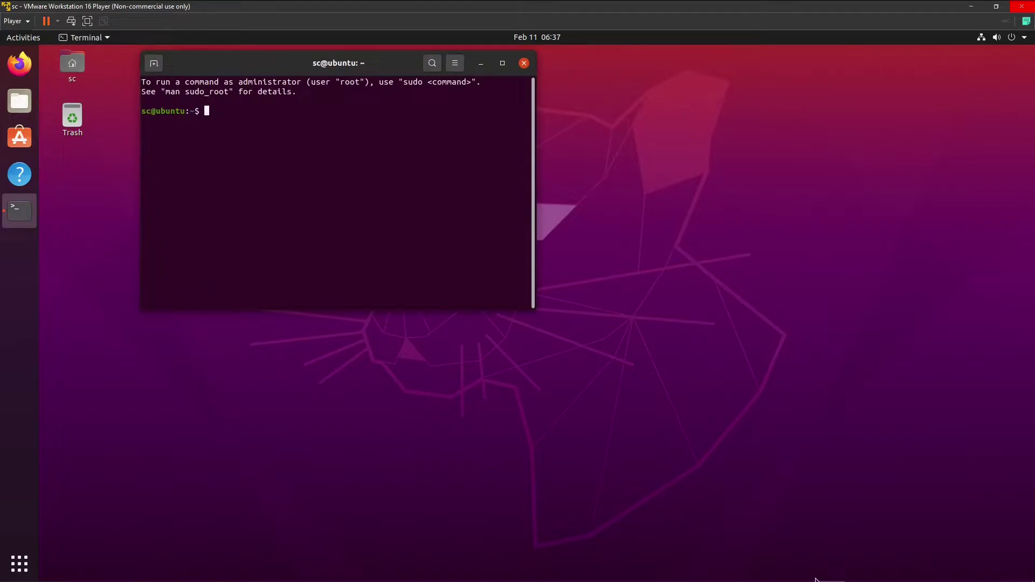
click(752, 572)
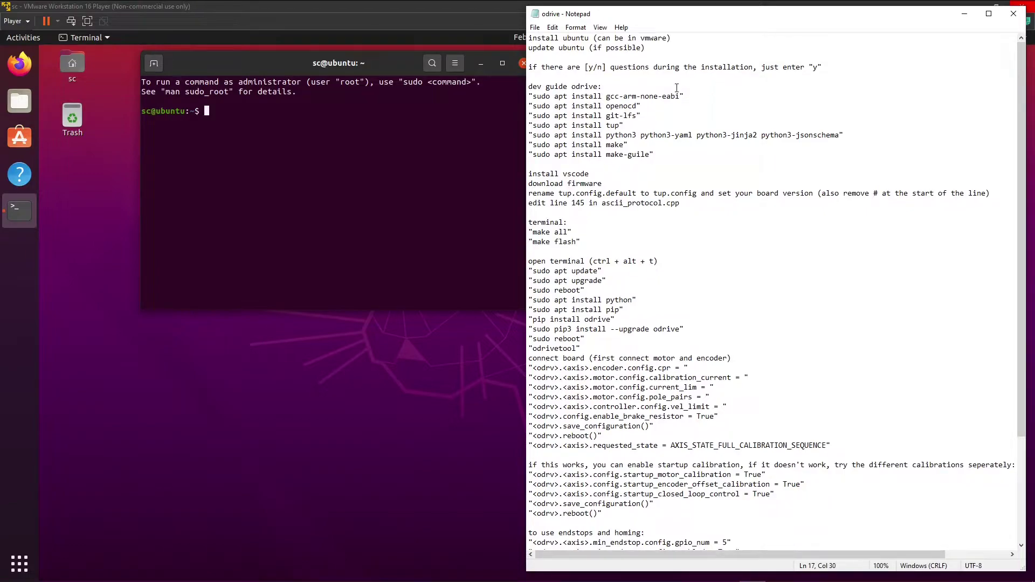
drag(533, 96, 680, 98)
key(ctrl+c)
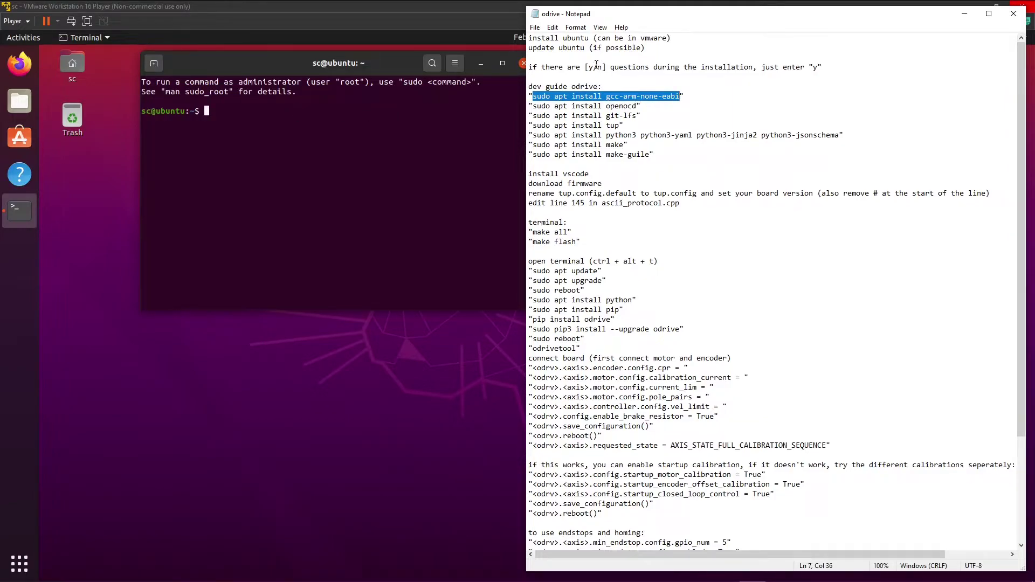
drag(580, 67, 727, 66)
click(812, 65)
click(246, 111)
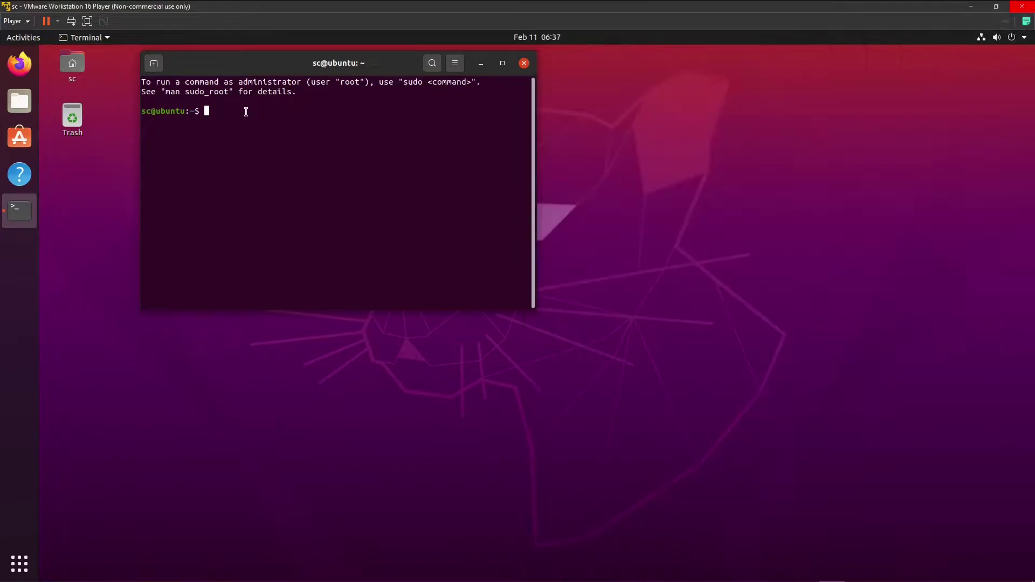
Paste and run the gcc-arm-none-eabi install, authenticating and confirming with y.
right_click(246, 113)
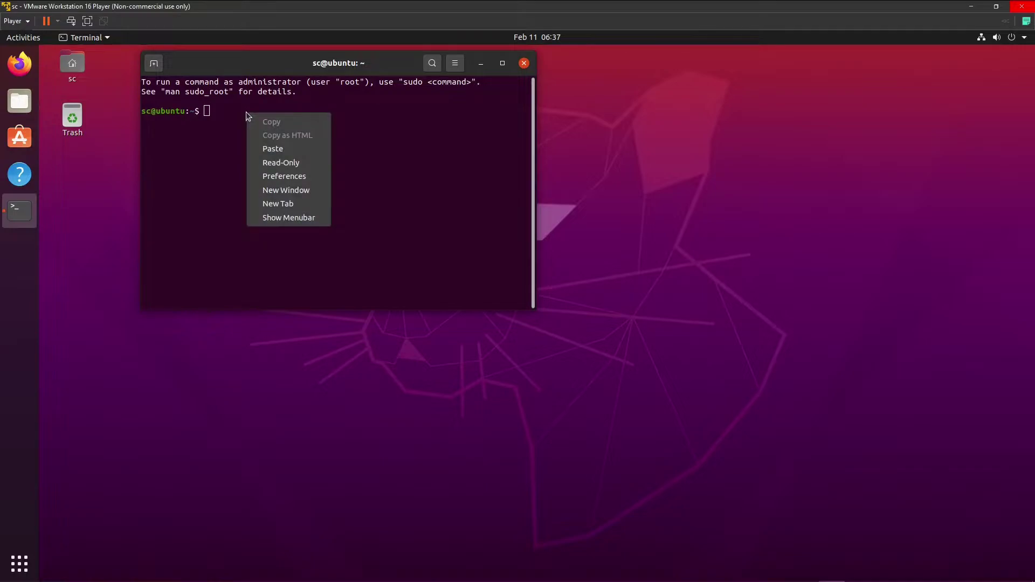
click(285, 148)
key(Return)
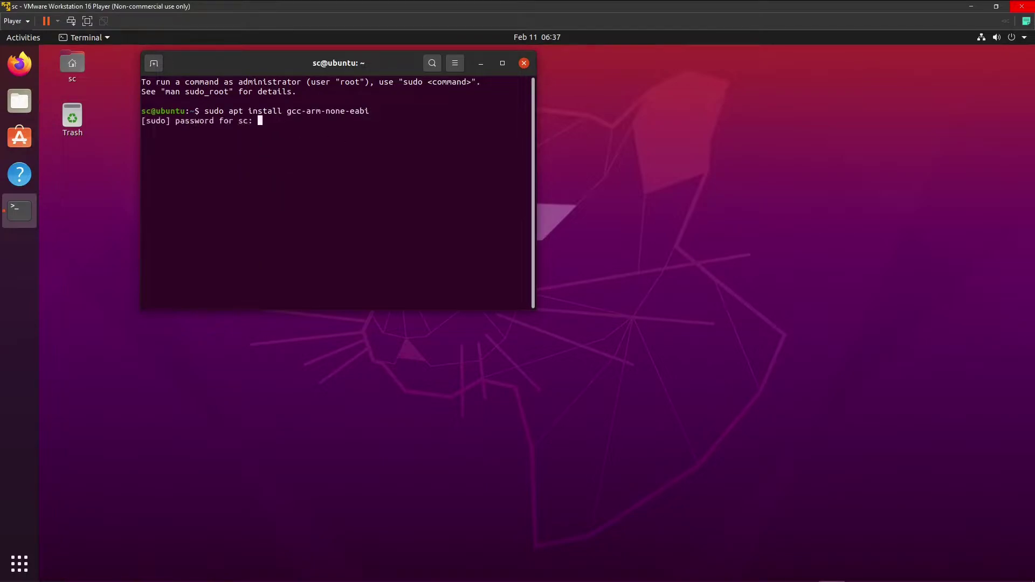
key(Return)
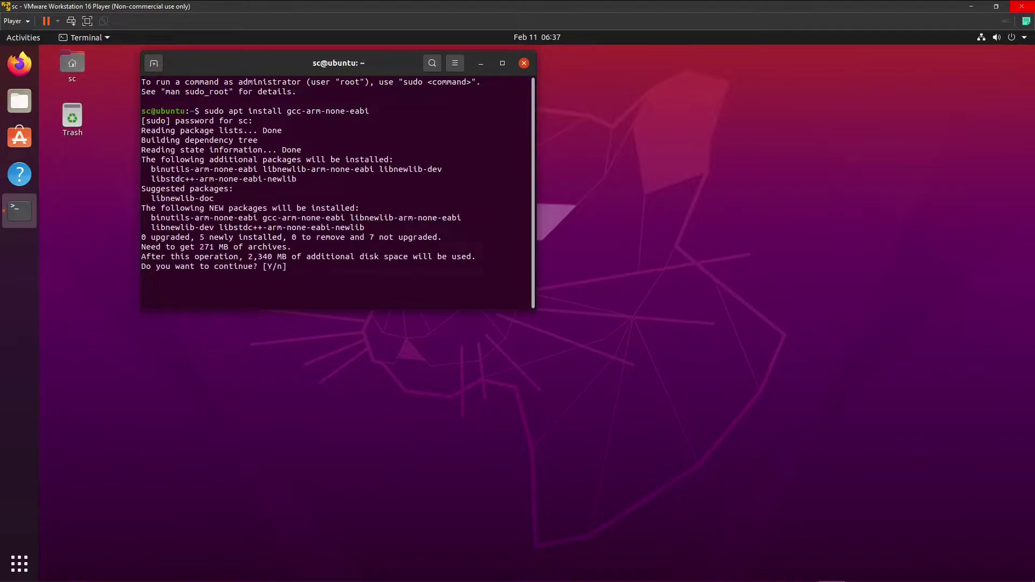
text(y)
key(Return)
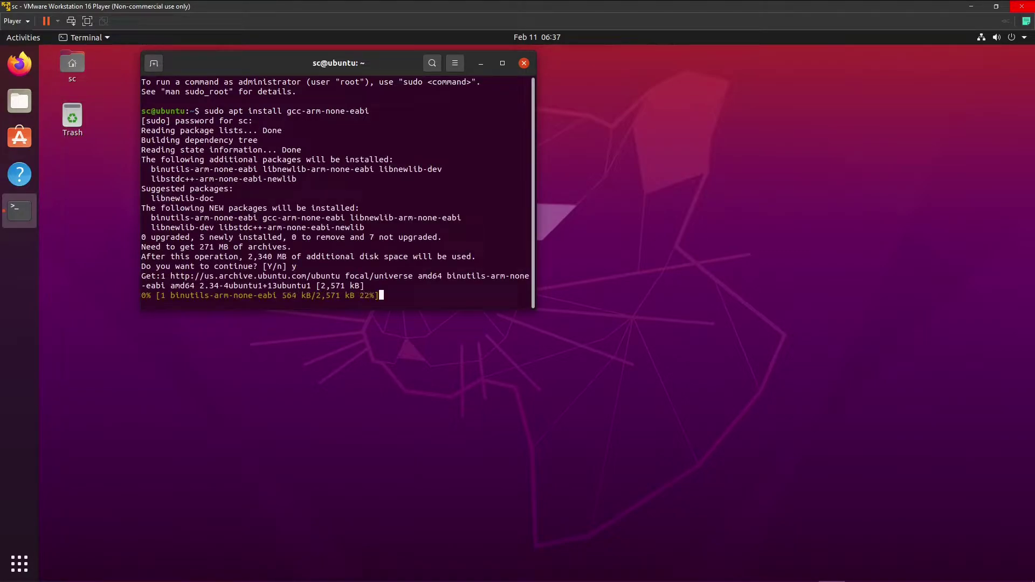
Select the openocd install command in the setup notes.
mouse_move(798, 578)
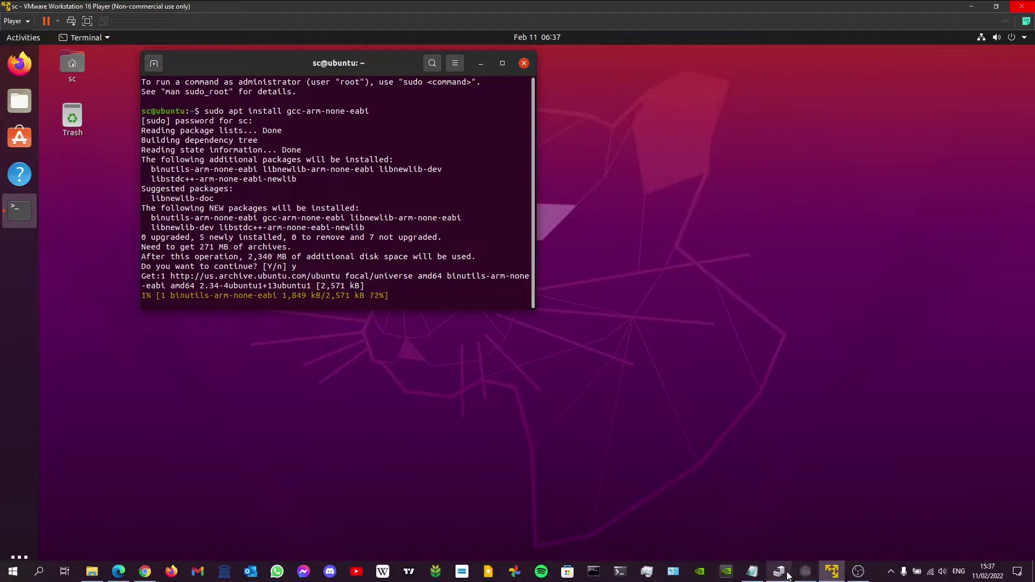
click(752, 572)
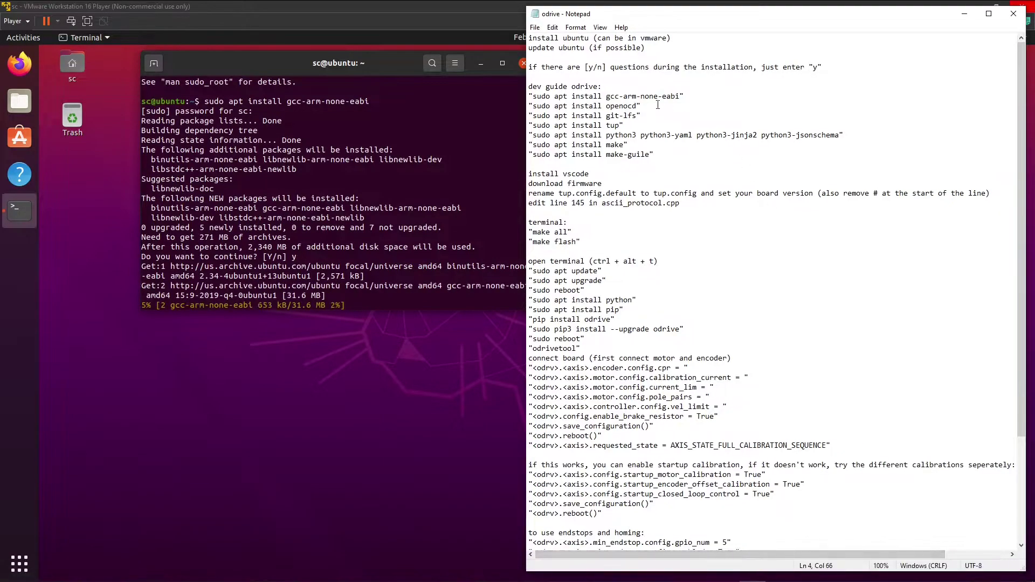
drag(534, 106, 638, 103)
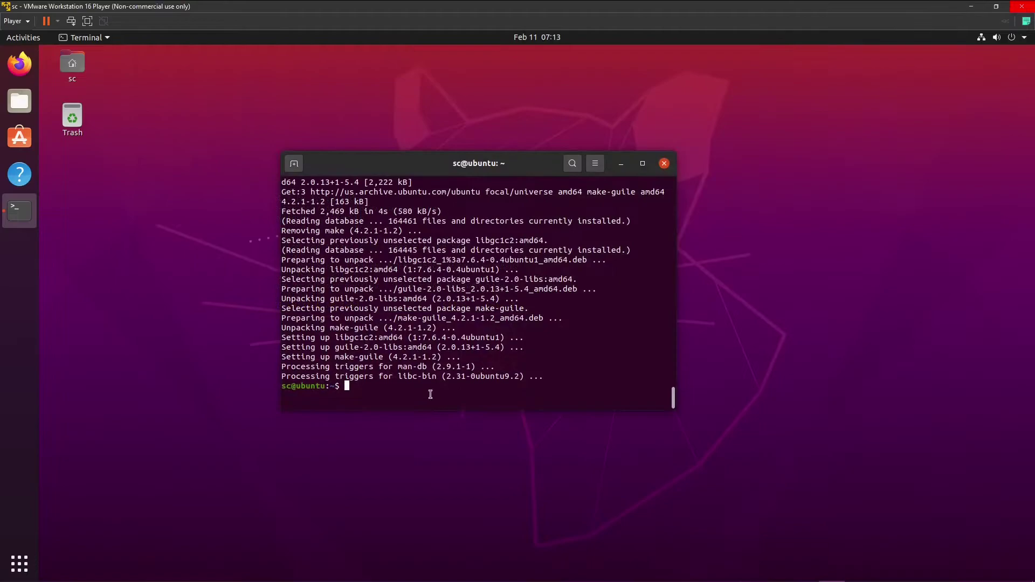
Close the terminal and search Ubuntu Software for 'visual studio code', opening the code app.
click(664, 163)
click(20, 137)
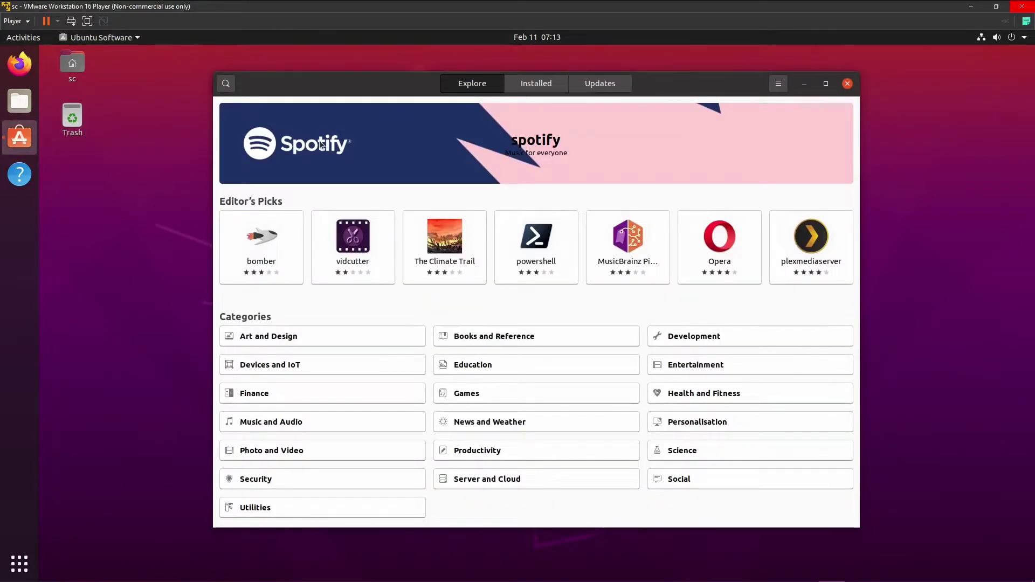
click(225, 83)
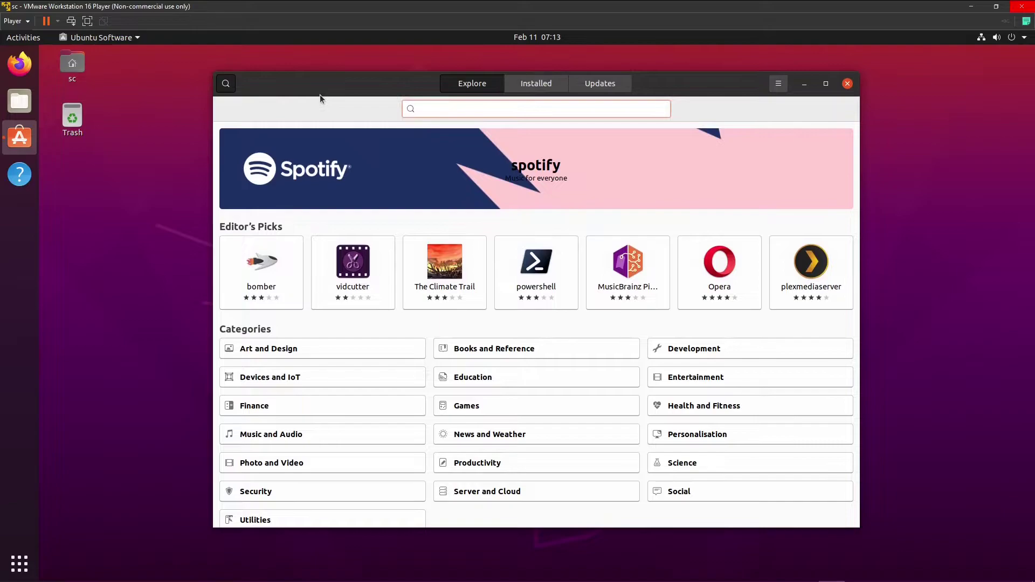
text(visual studio code)
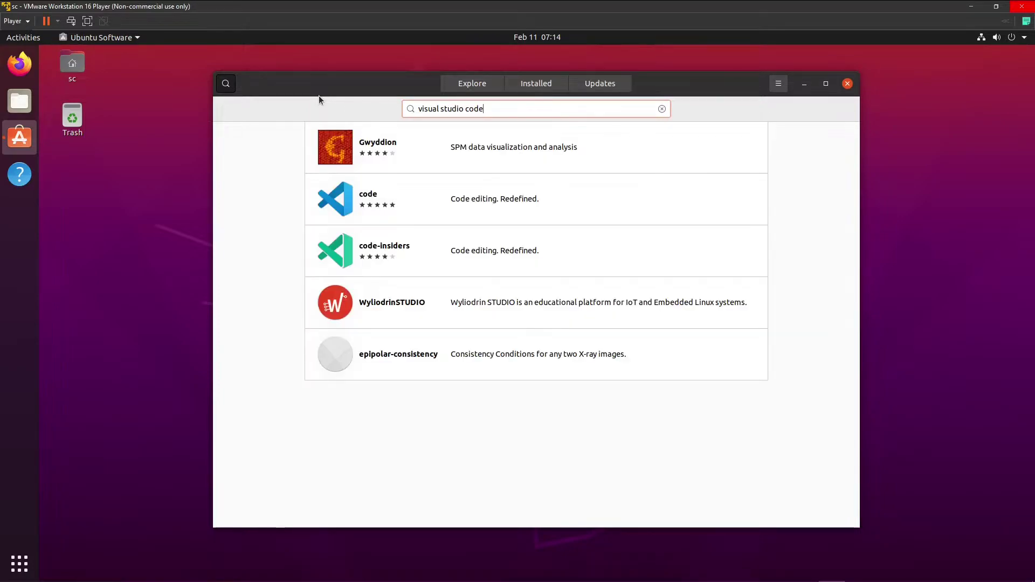
click(409, 192)
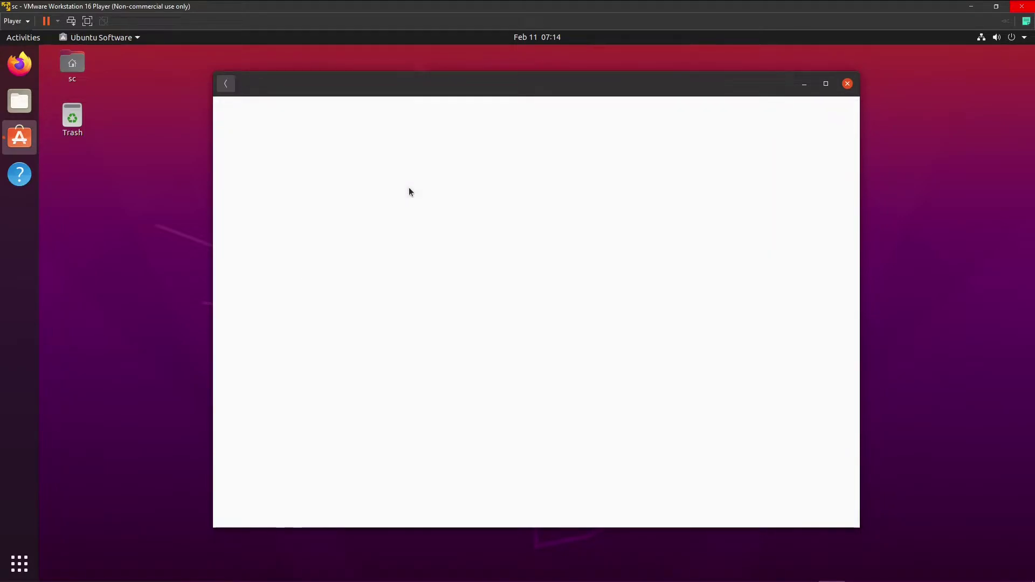
Start installing Visual Studio Code, dismiss the password request, and launch Firefox.
click(362, 169)
key(Escape)
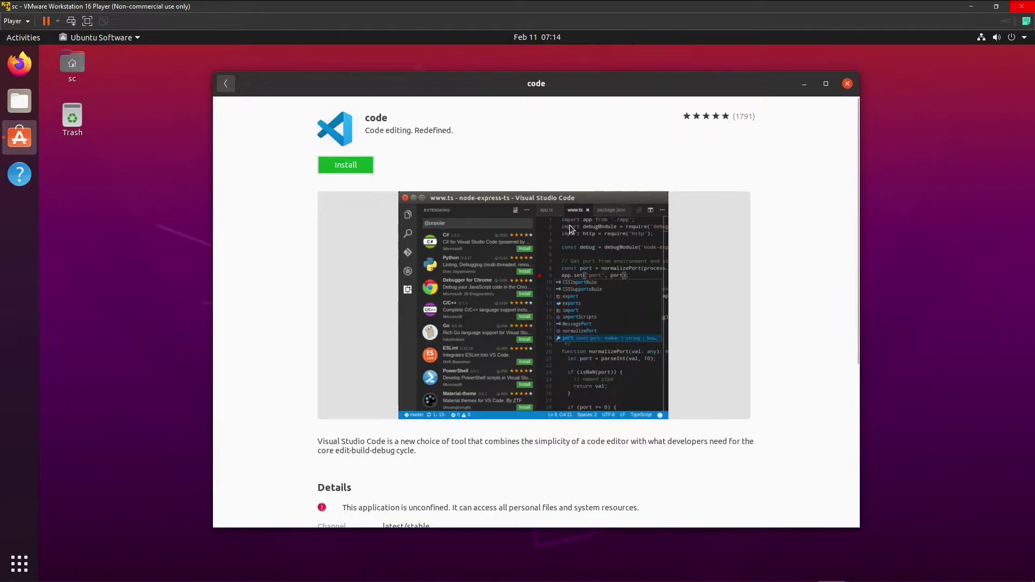
click(19, 64)
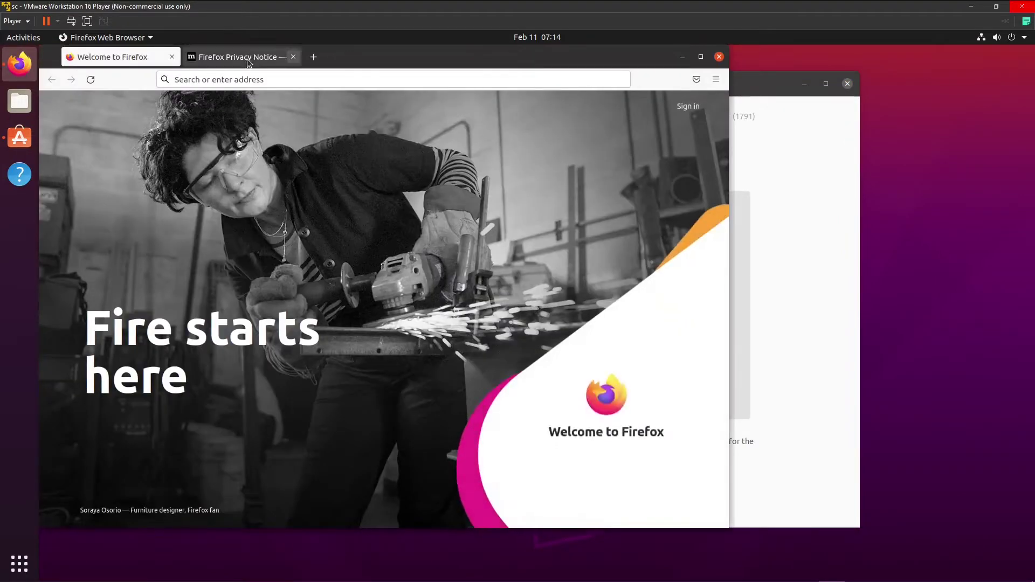
Search the web for 'odrive github', accept cookies, and open the odriverobotics/ODrive repository.
click(293, 57)
click(251, 77)
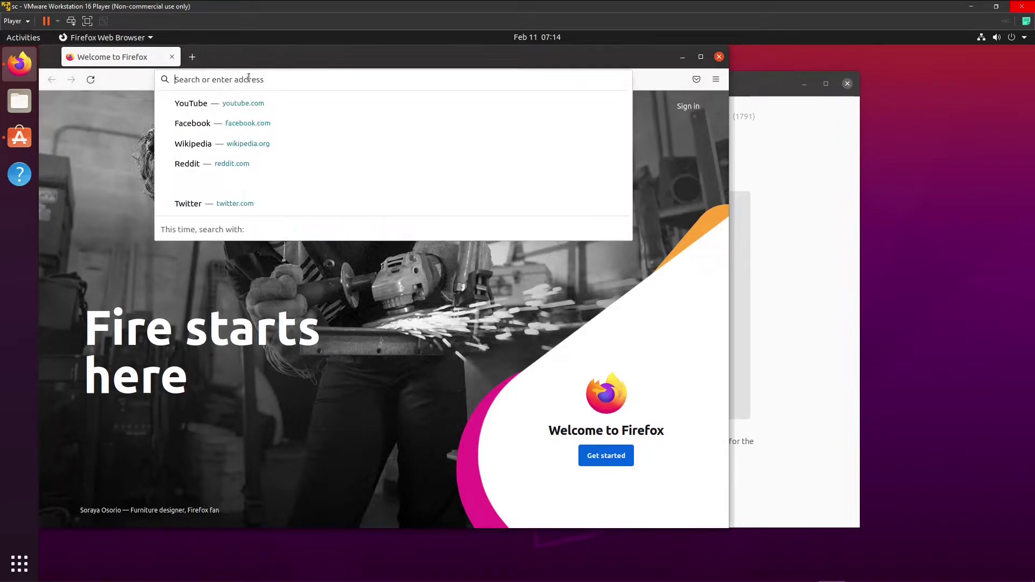
text(odrive)
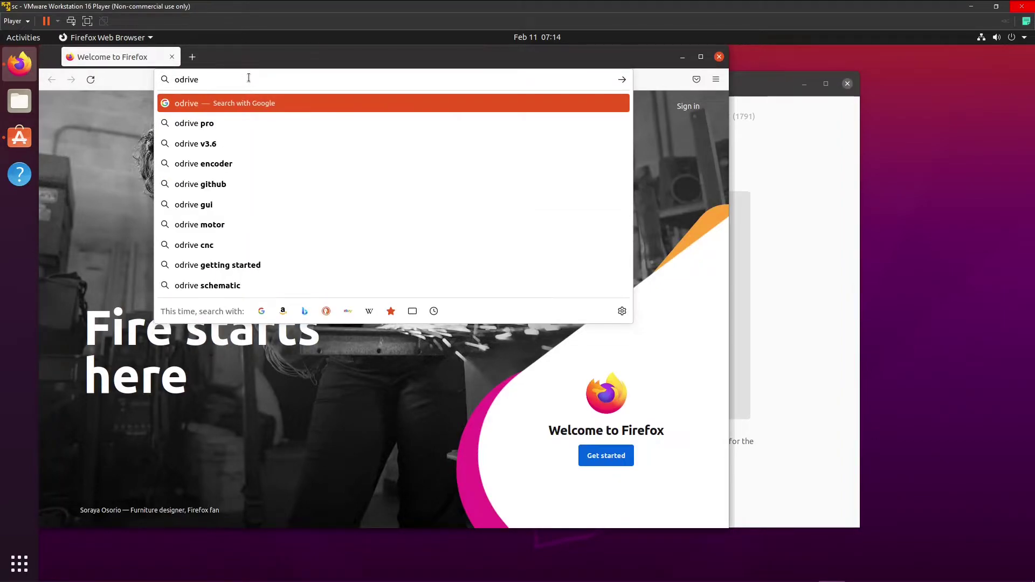
text( github)
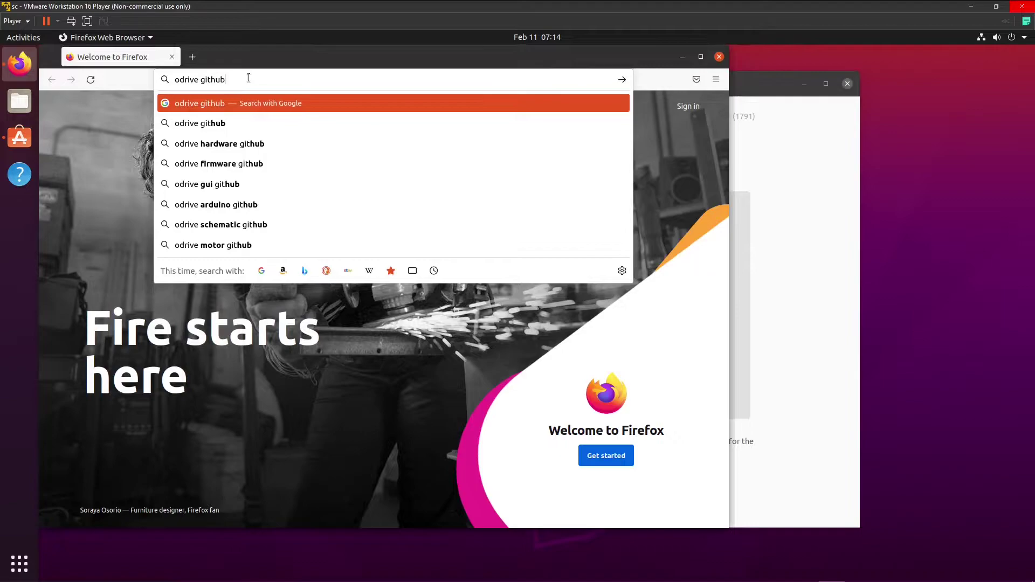
key(Return)
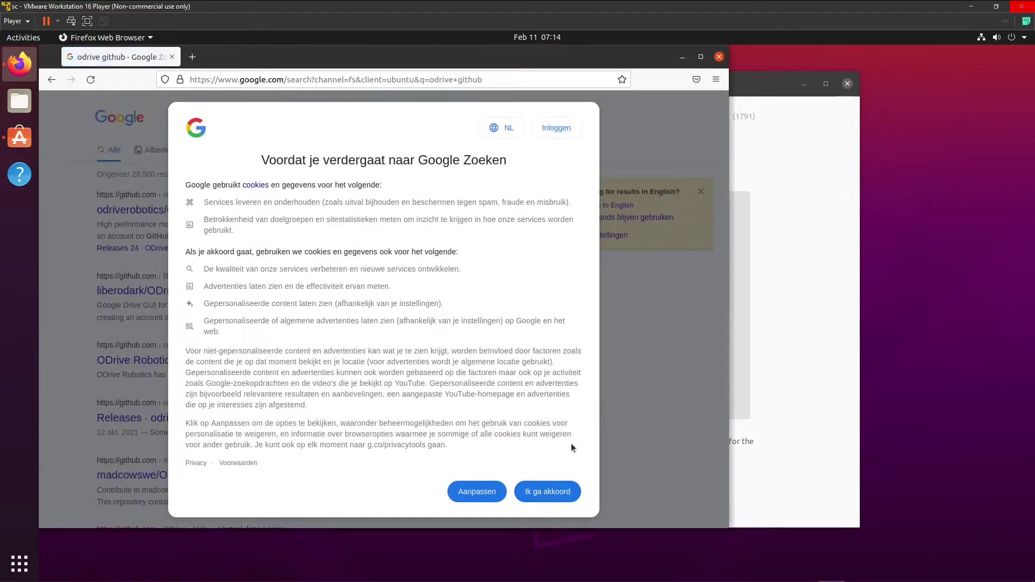
click(553, 492)
click(286, 209)
Download the repository as ODrive-master.zip, choosing to open it with Archive Manager.
click(701, 57)
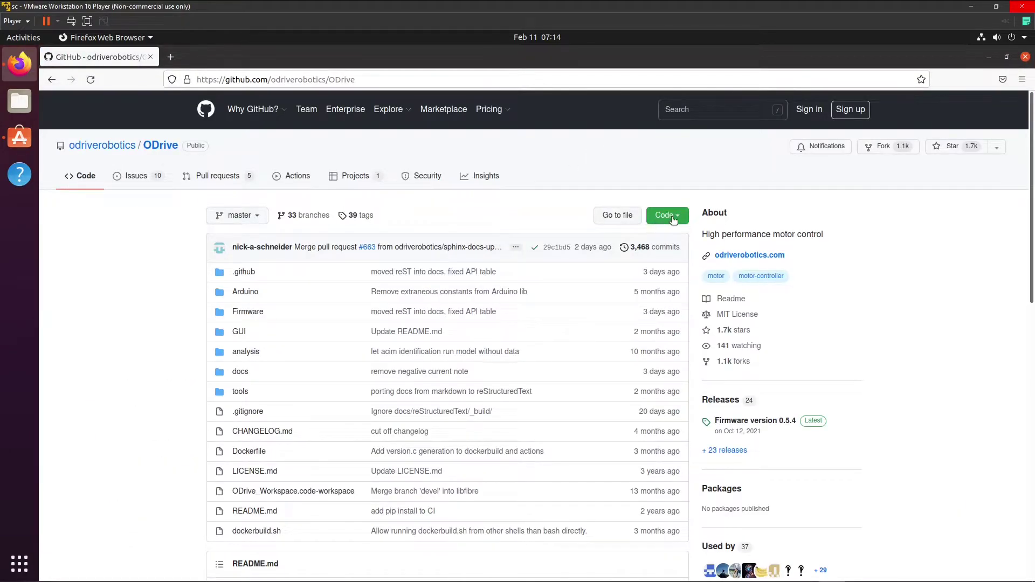
click(671, 218)
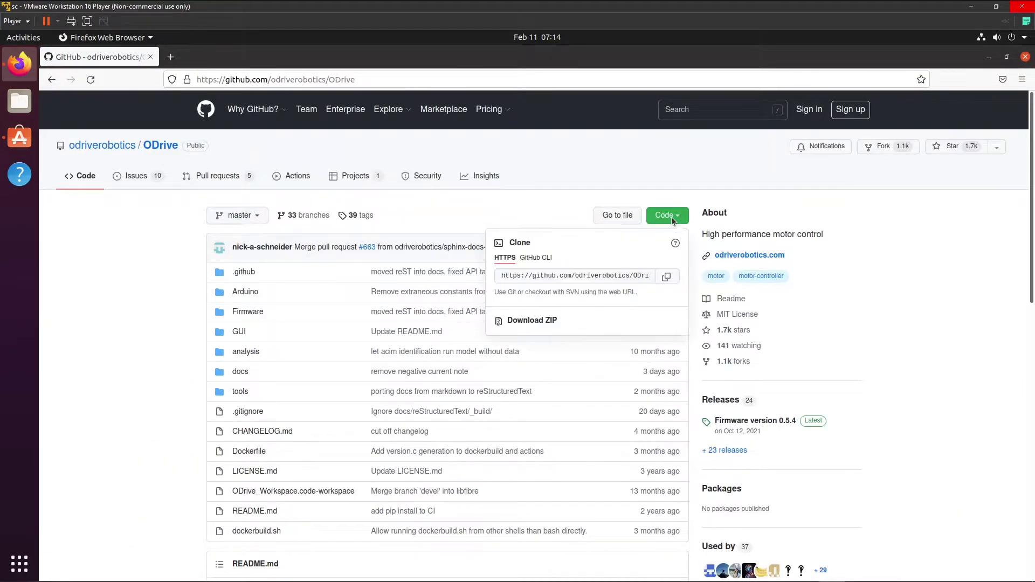
click(551, 320)
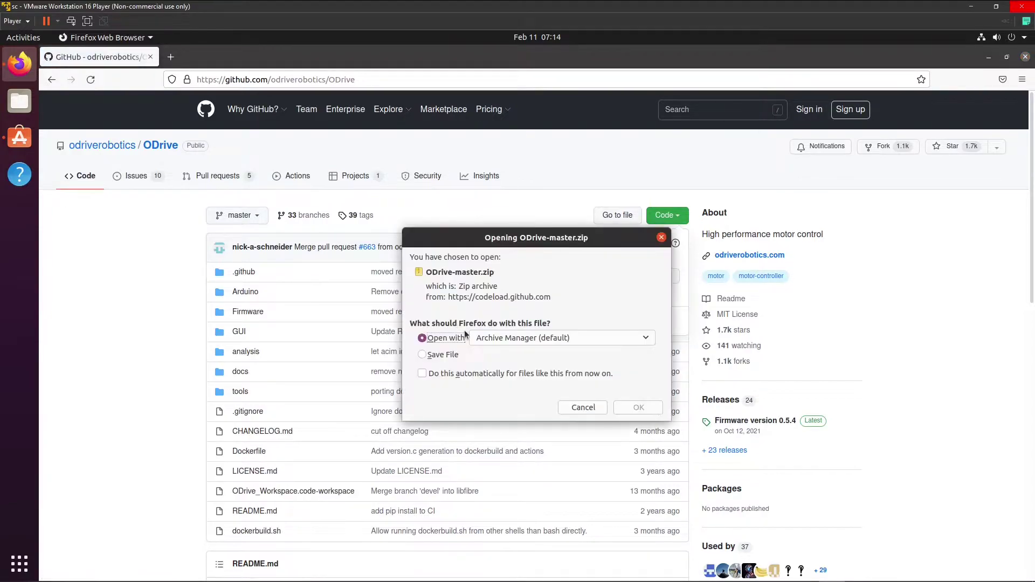
click(630, 407)
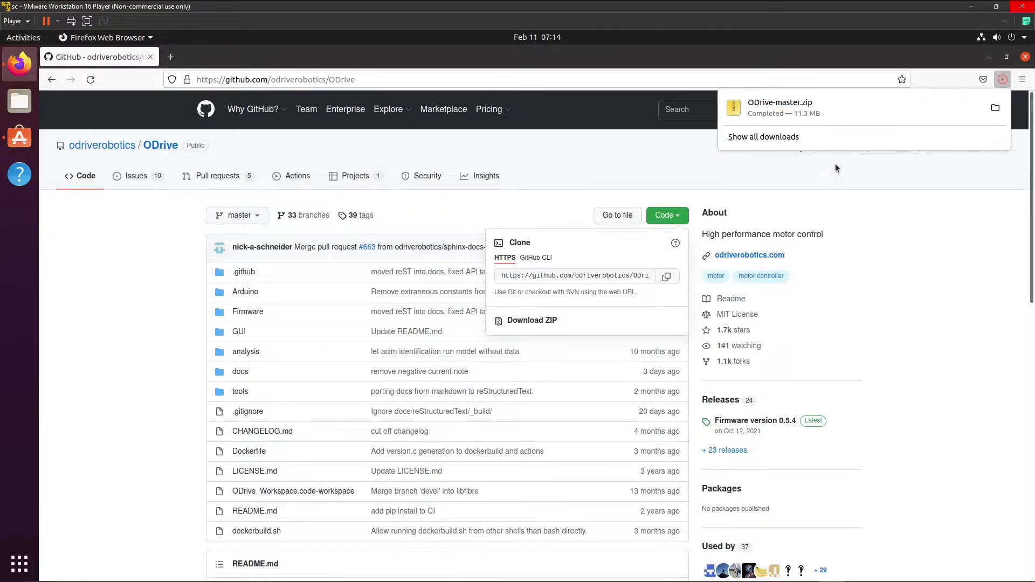
Extract the ODrive-master folder to the Desktop, then dismiss the confirmation and close the archive.
click(96, 117)
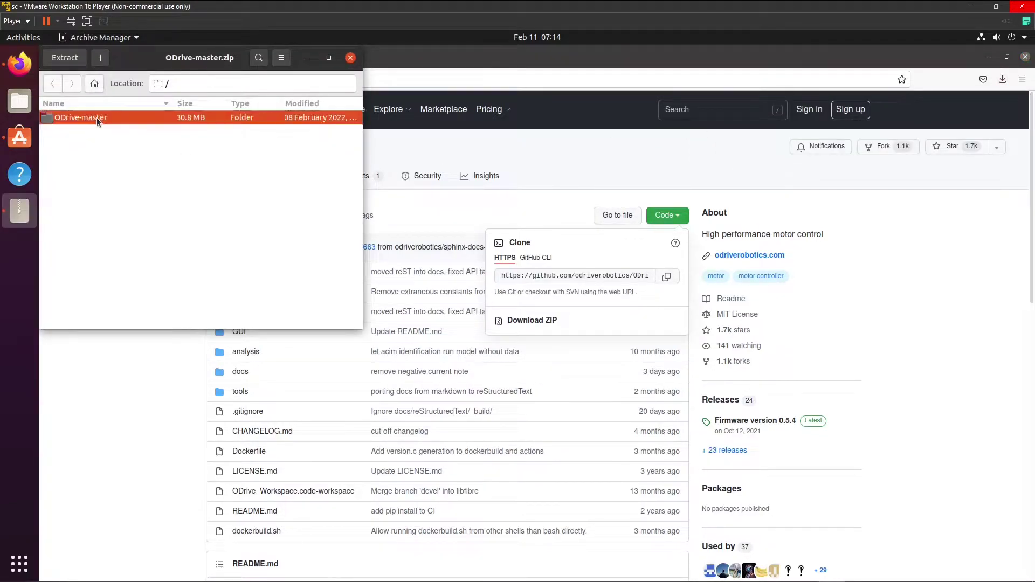
right_click(96, 117)
click(118, 141)
click(181, 115)
double_click(181, 115)
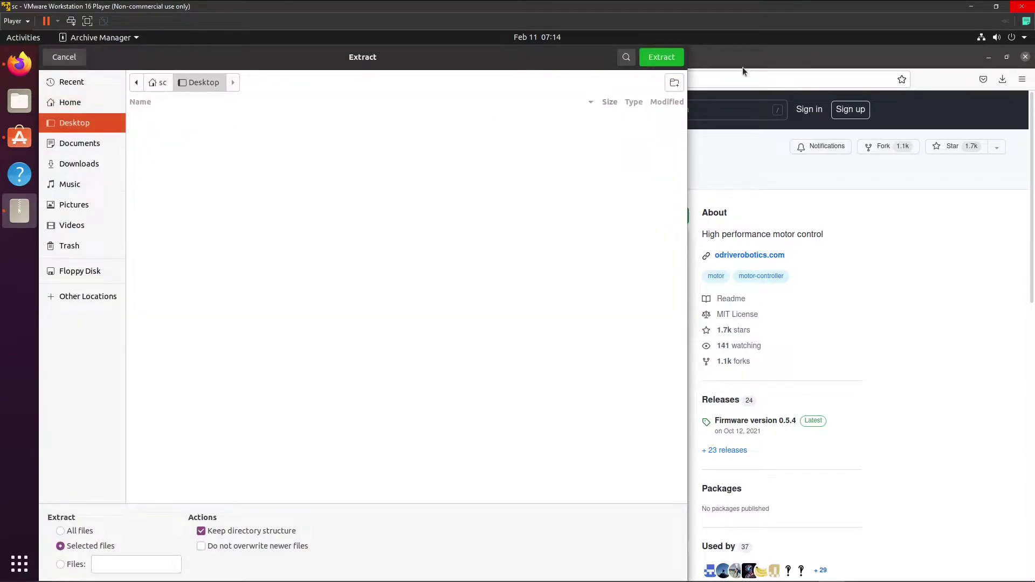
click(665, 59)
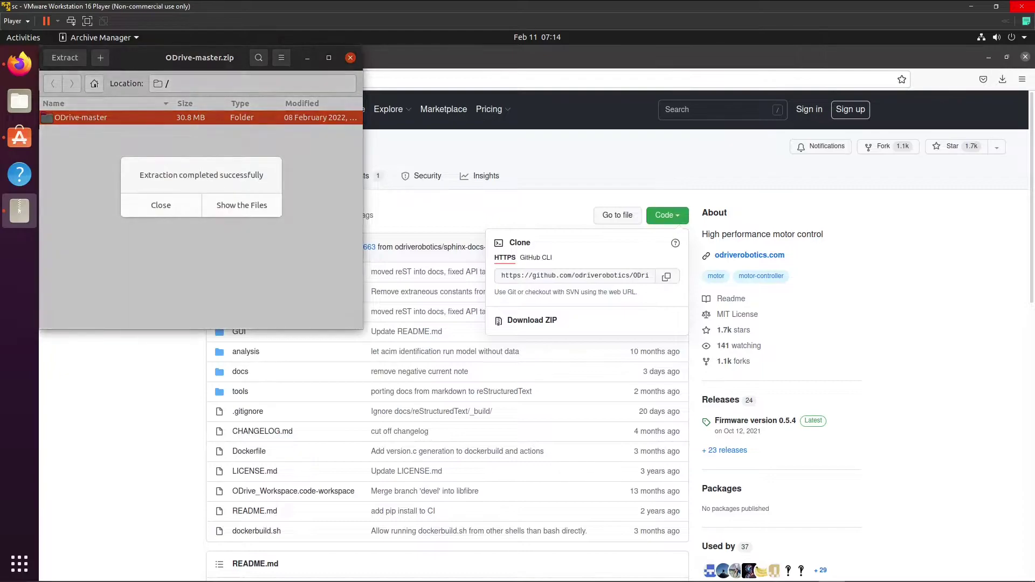
click(183, 203)
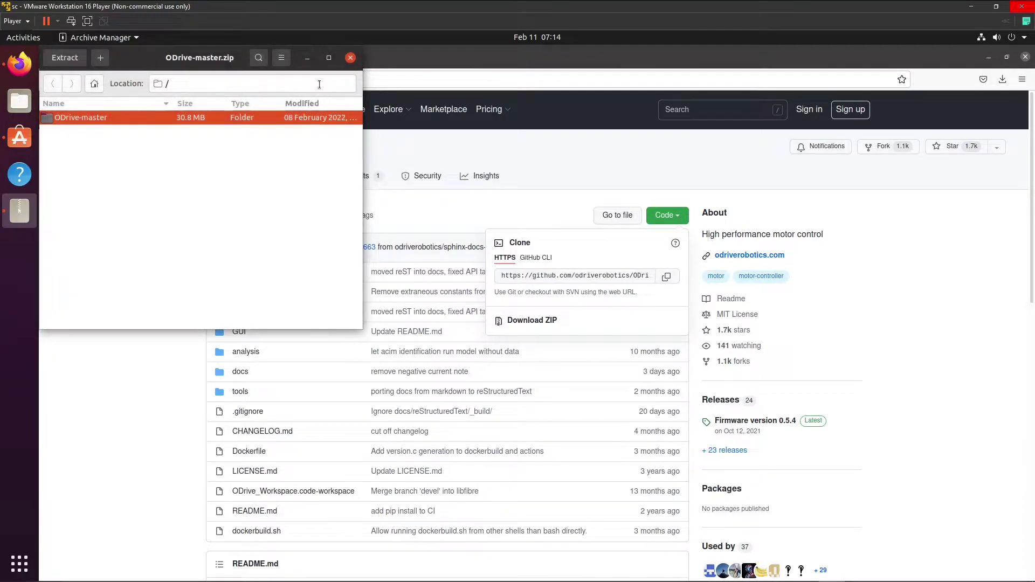
click(351, 57)
Close Firefox, install the code package, and close Ubuntu Software.
click(1025, 57)
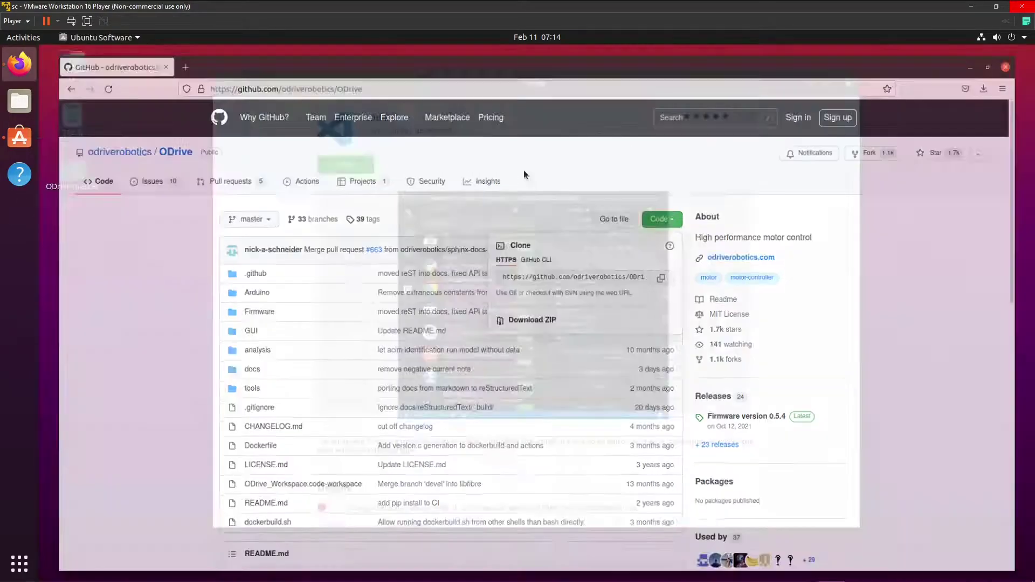
click(75, 178)
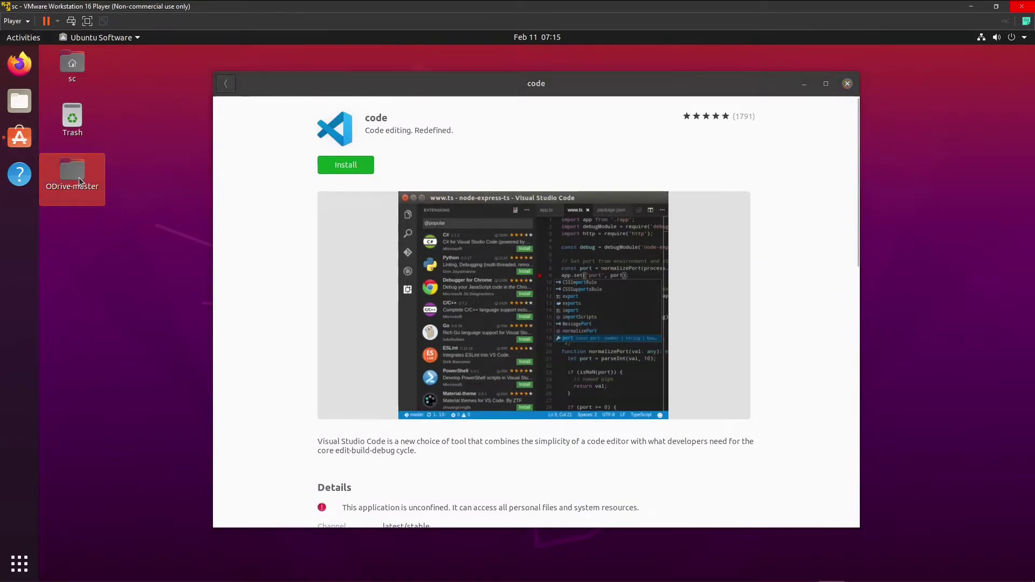
click(139, 293)
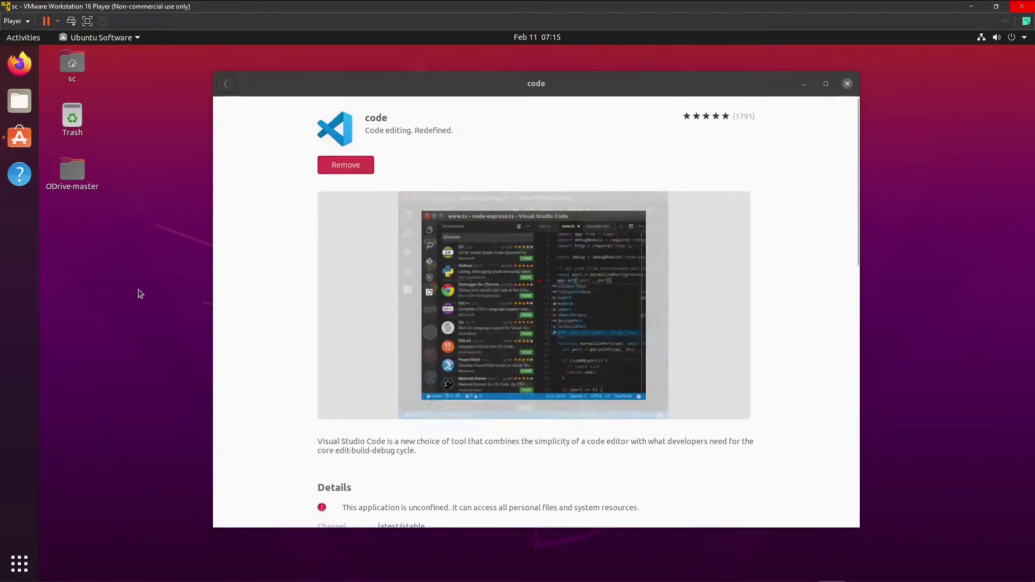
click(848, 84)
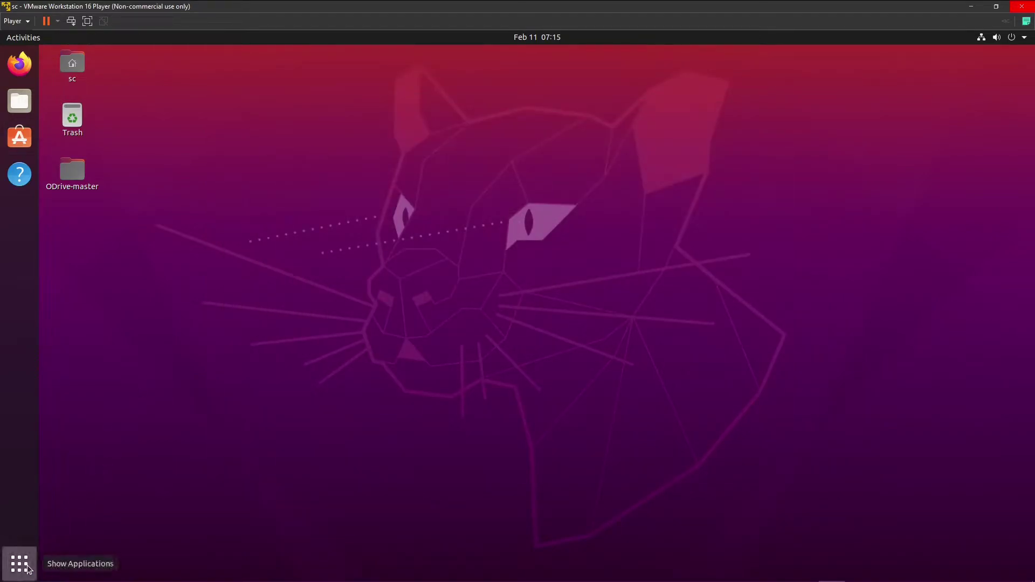
Launch Visual Studio Code from the full applications list.
click(19, 564)
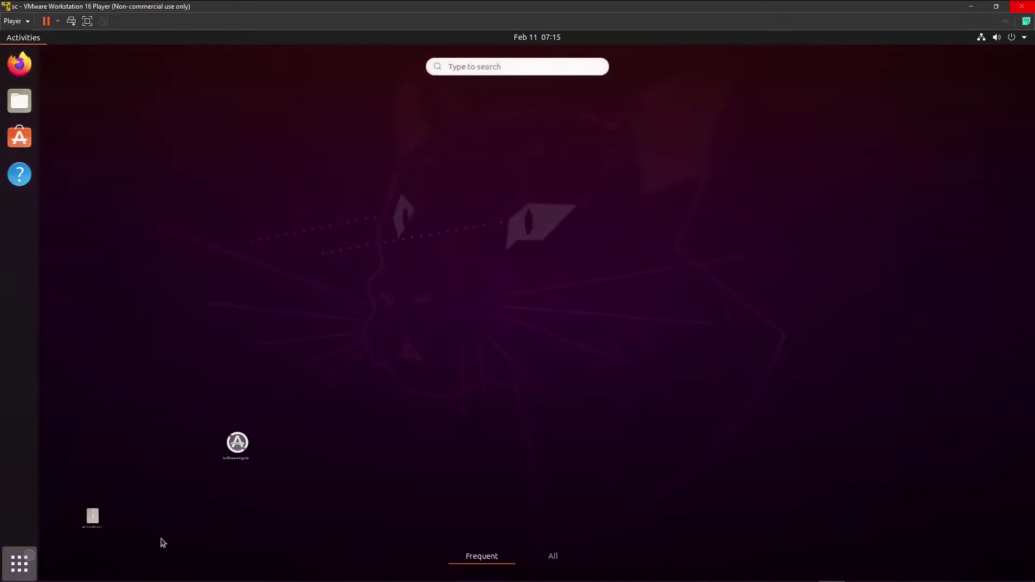
click(554, 558)
click(372, 377)
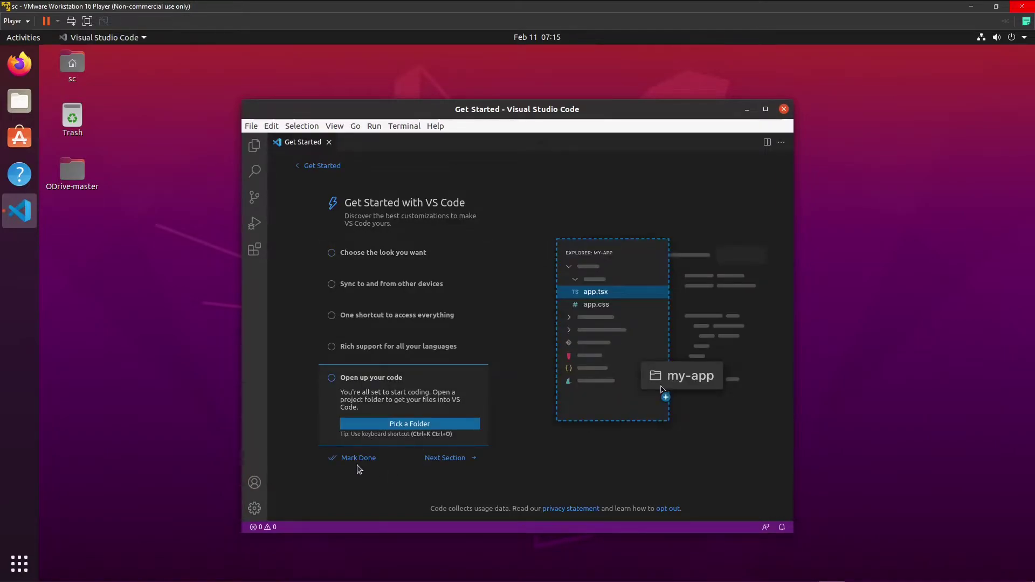
Dismiss the walkthrough and open Desktop/ODrive-master/Firmware as a trusted workspace in a maximized window.
click(357, 462)
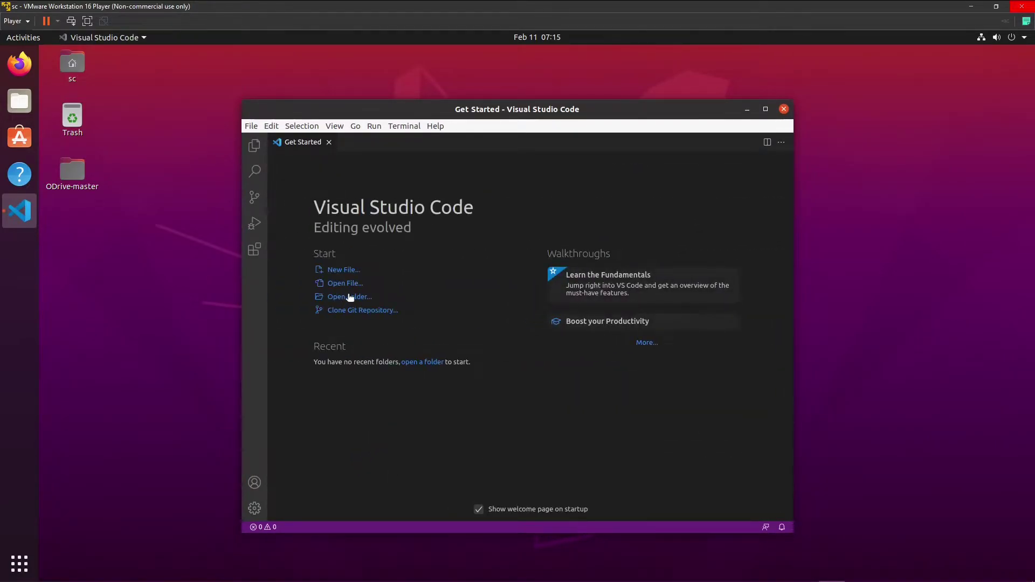
click(345, 297)
key(Up)
key(Up)
key(Up)
key(Return)
double_click(344, 118)
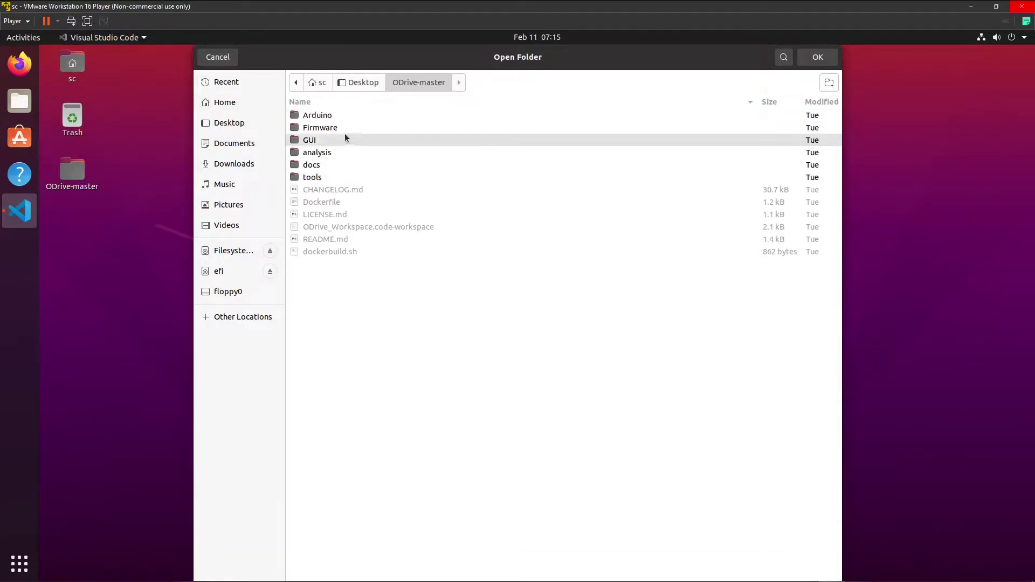
double_click(345, 129)
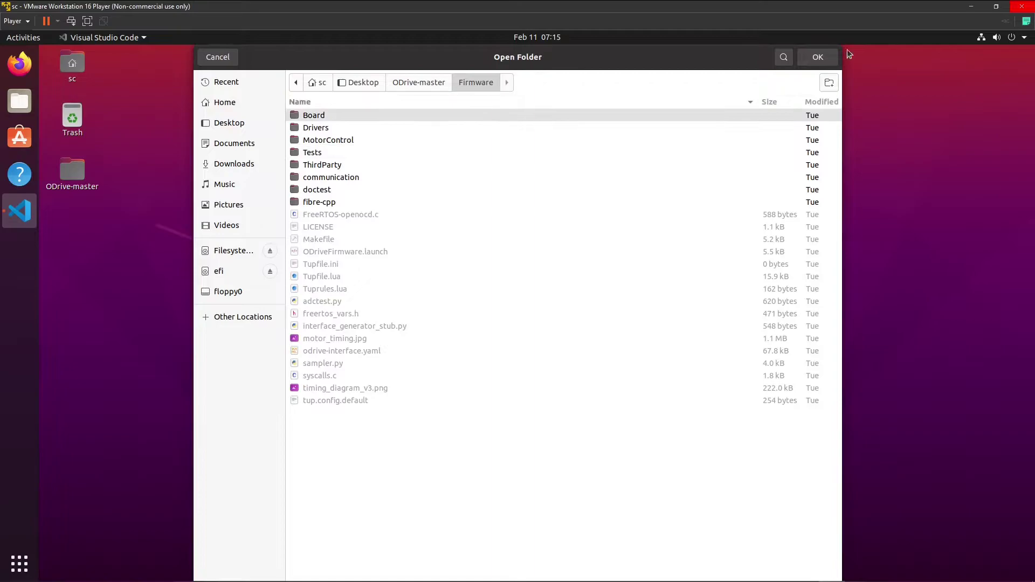
click(817, 59)
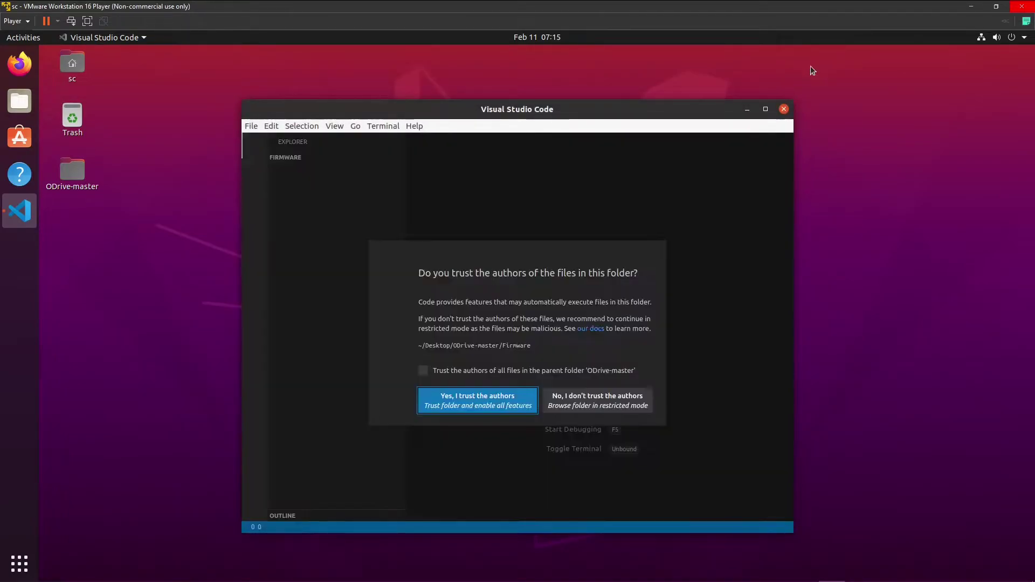
click(765, 109)
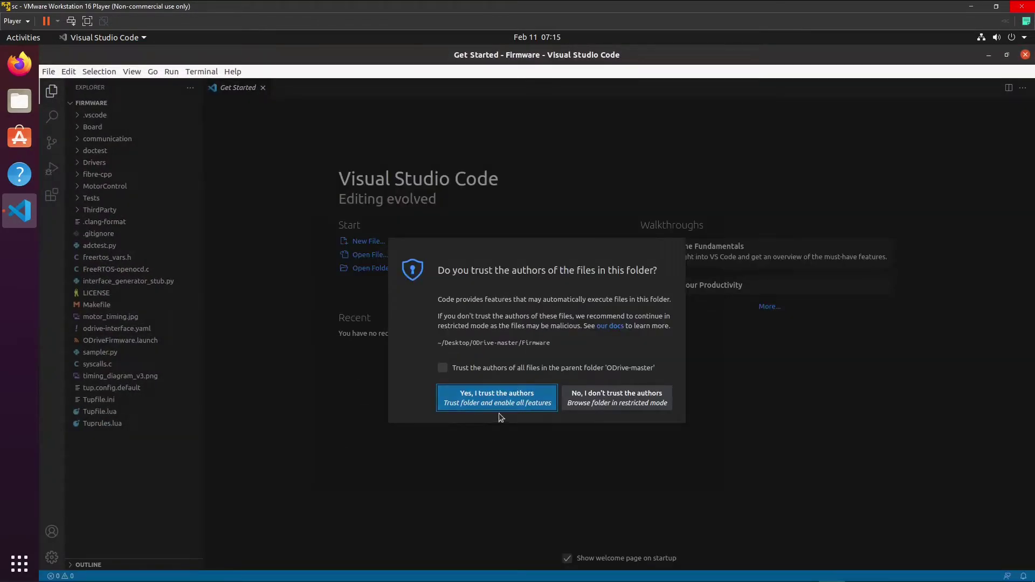
click(510, 395)
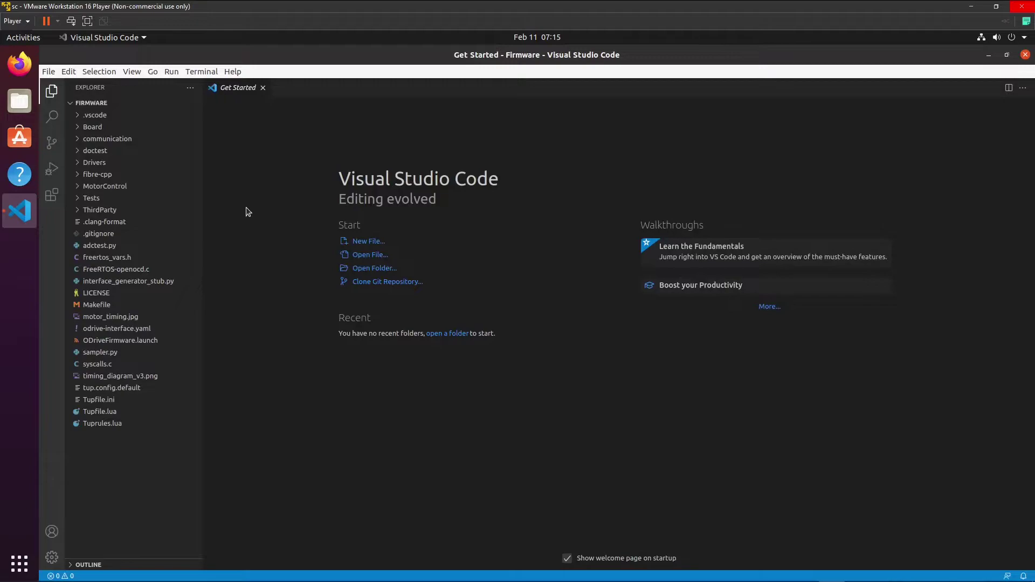
Open communication/ascii_protocol.cpp and scroll to the cmd_set_position function.
click(79, 139)
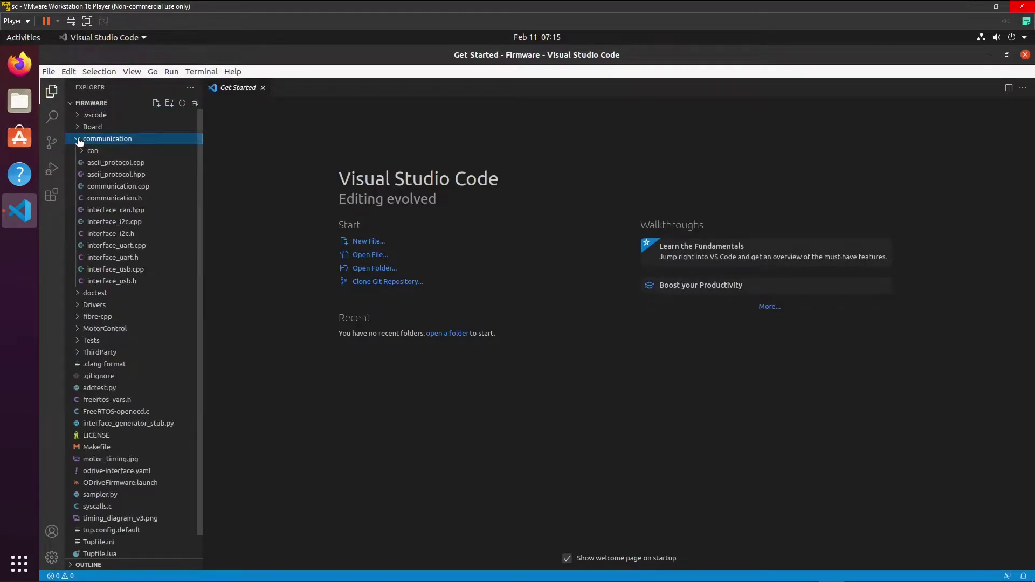
click(106, 164)
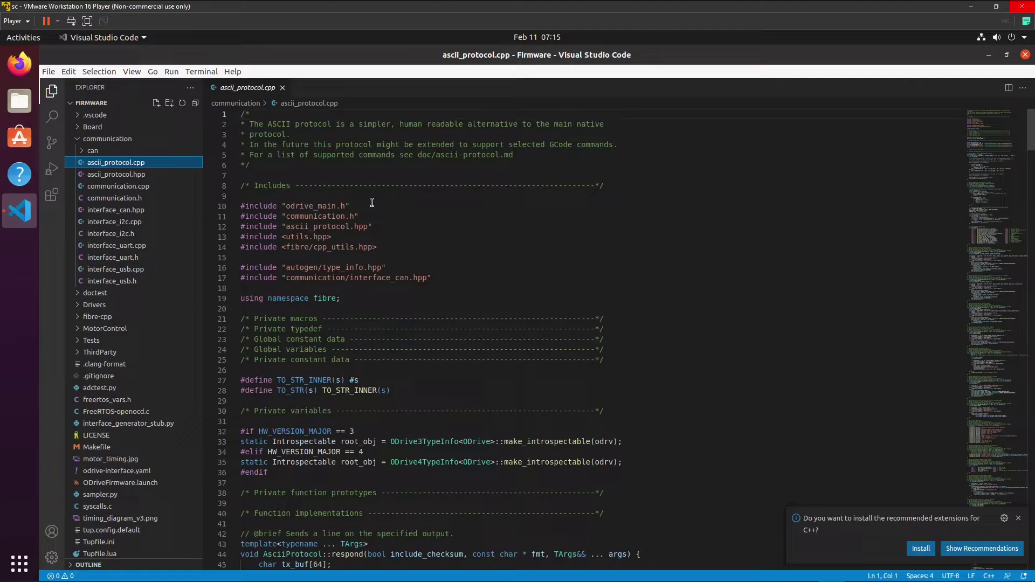
scroll(401, 212, down, 20)
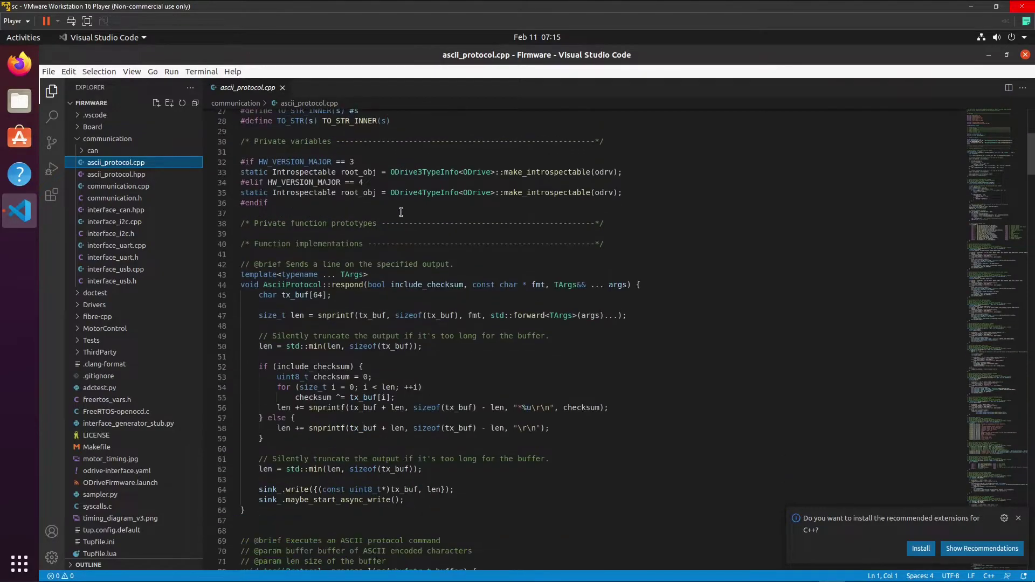
scroll(408, 209, down, 20)
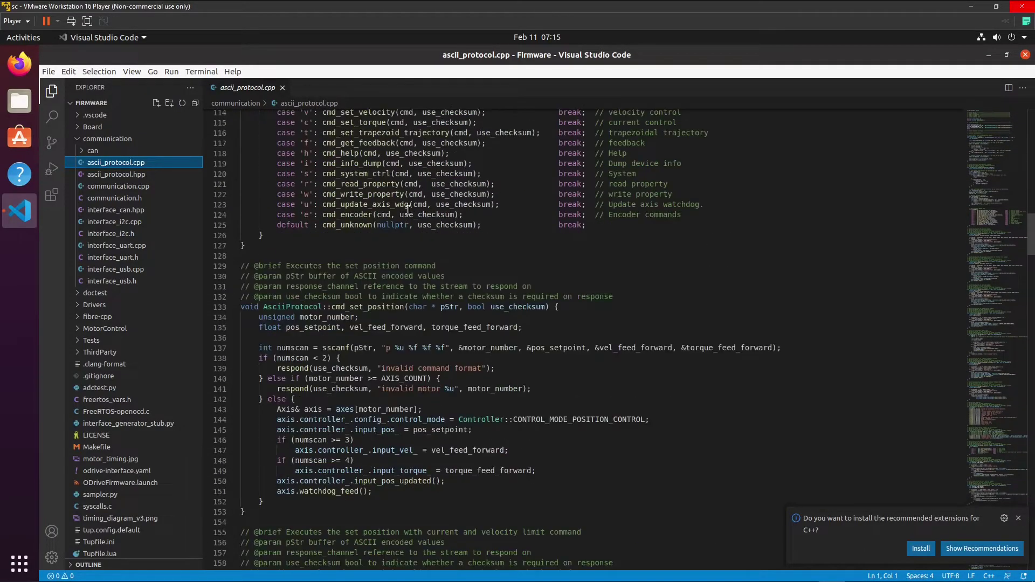
scroll(401, 222, up, 6)
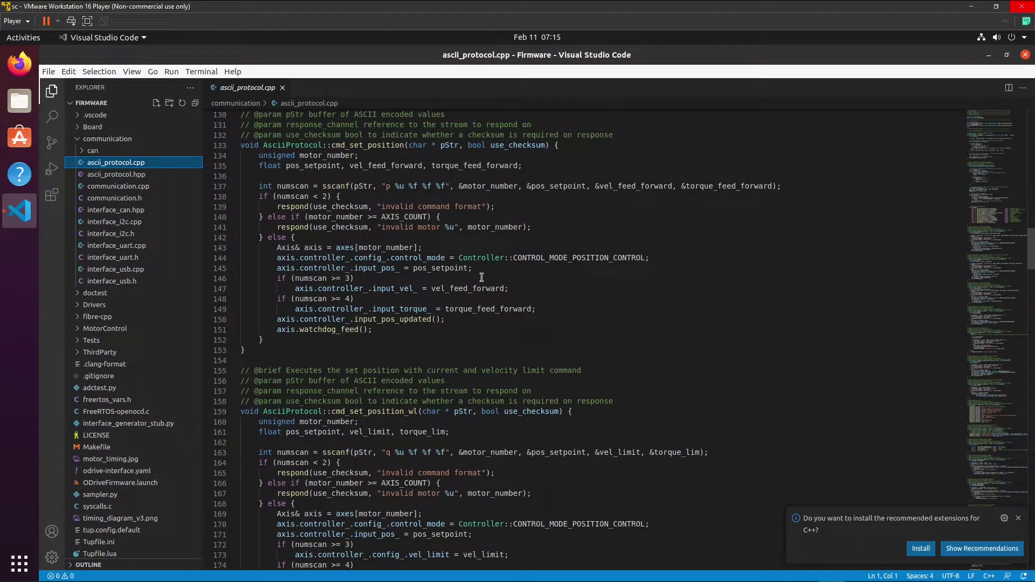
Inspect cmd_set_position's body and the p command letter in its sscanf format string.
click(470, 265)
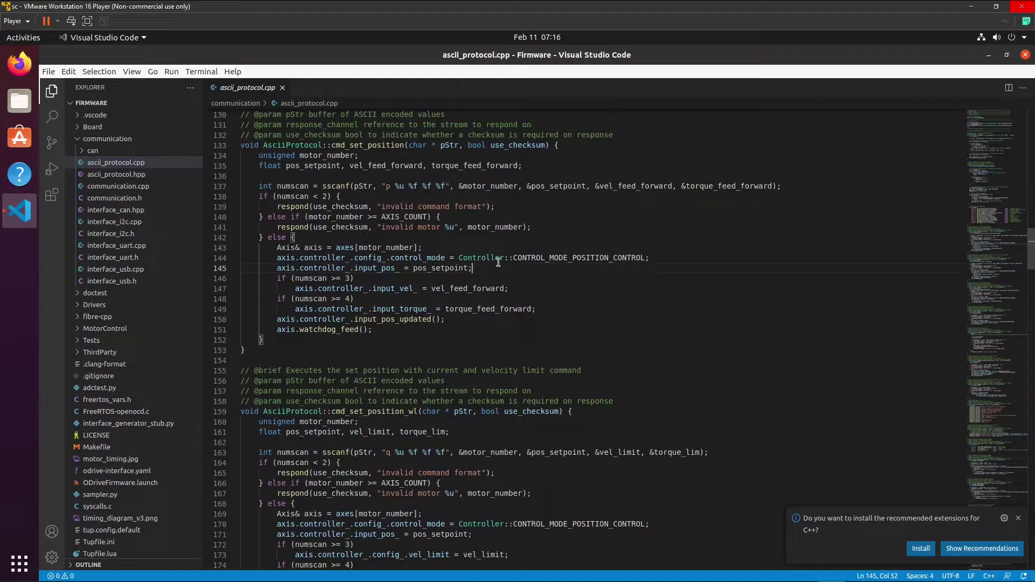
scroll(393, 238, up, 1)
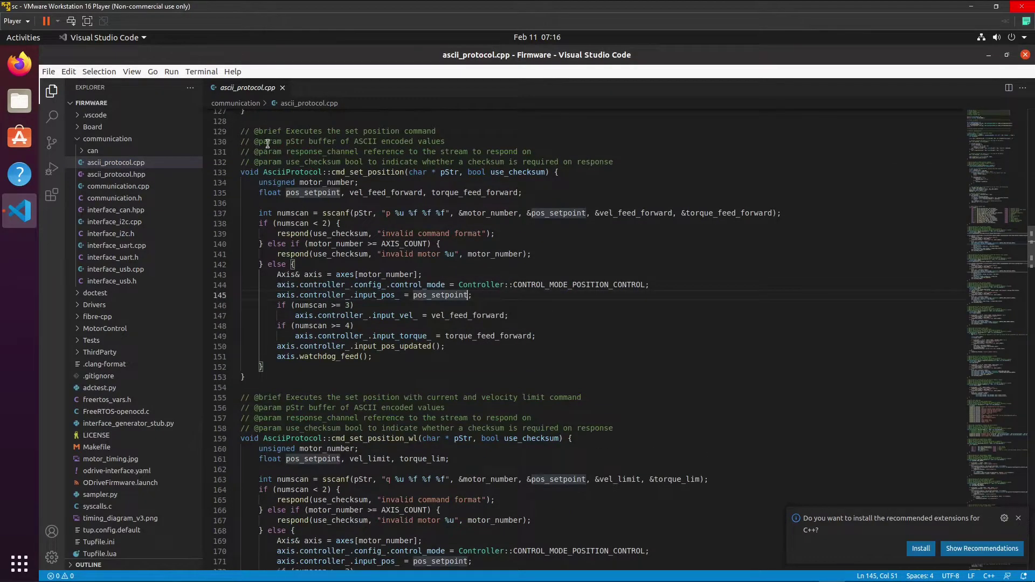
click(265, 131)
shift+click(501, 285)
click(500, 275)
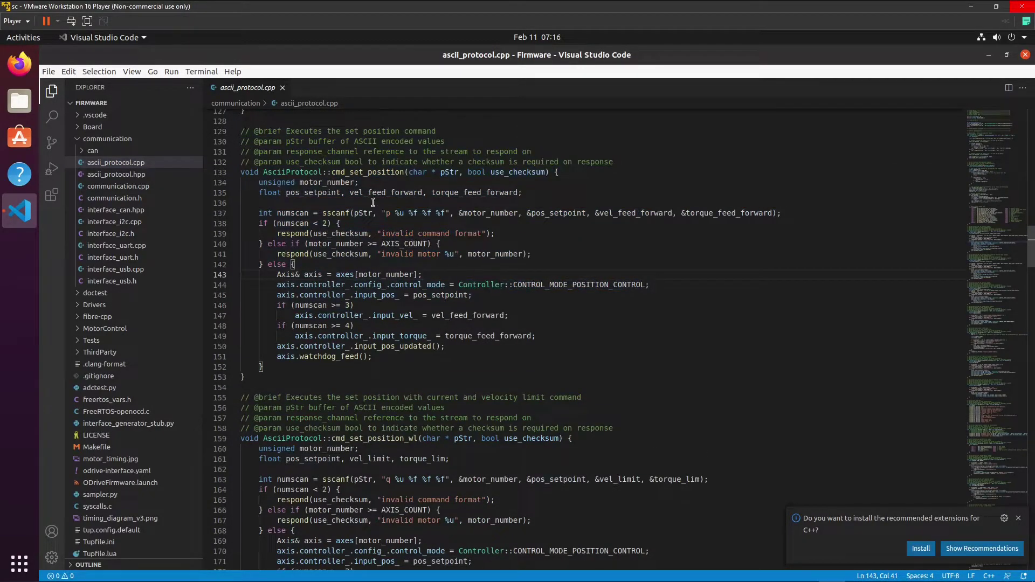
drag(386, 213, 394, 214)
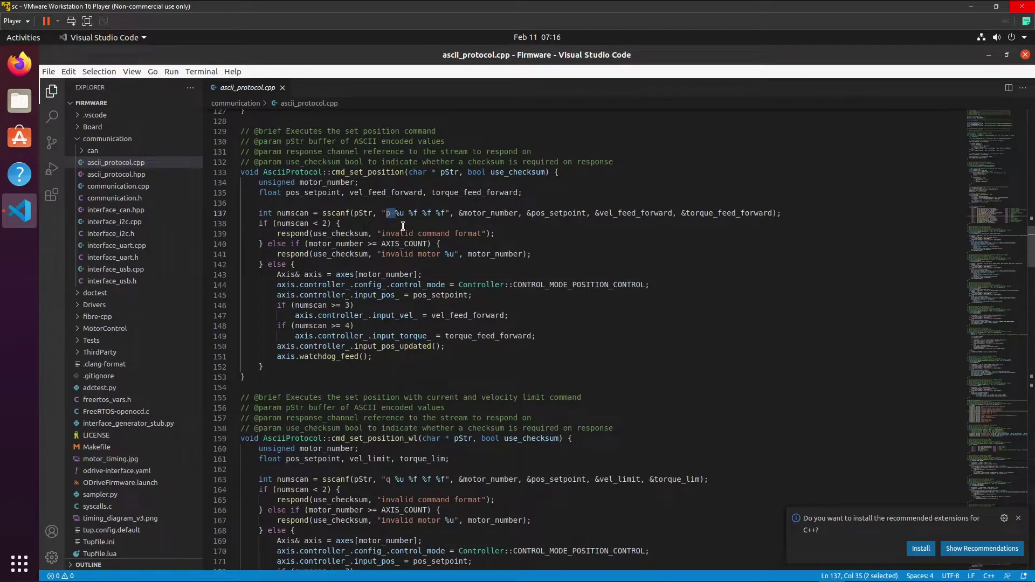
click(402, 227)
Append '/ axis.encoder_.config_.cpr' to pos_setpoint on line 145 and save ascii_protocol.cpp.
click(470, 296)
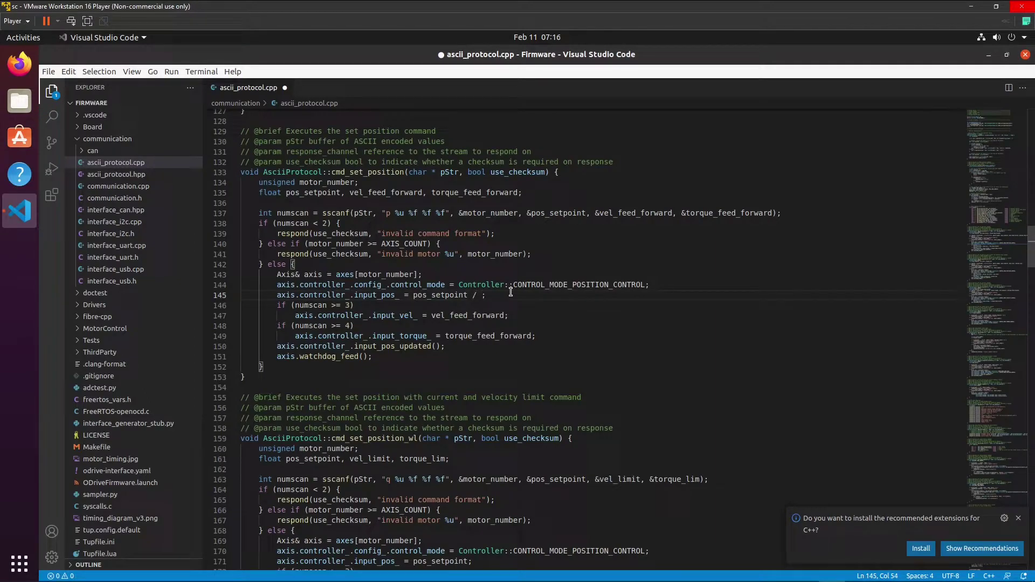
text(/ axis)
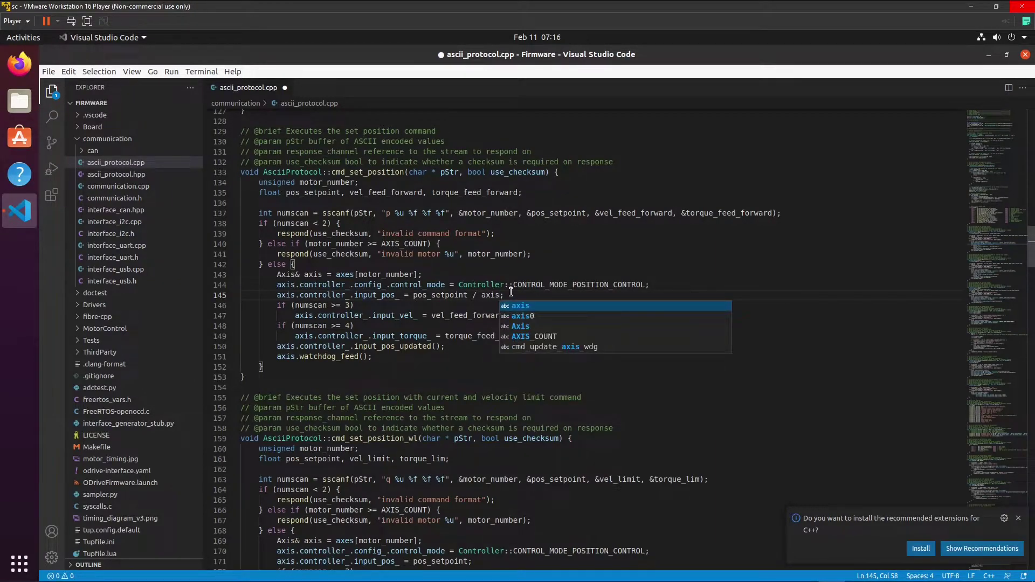
text(.)
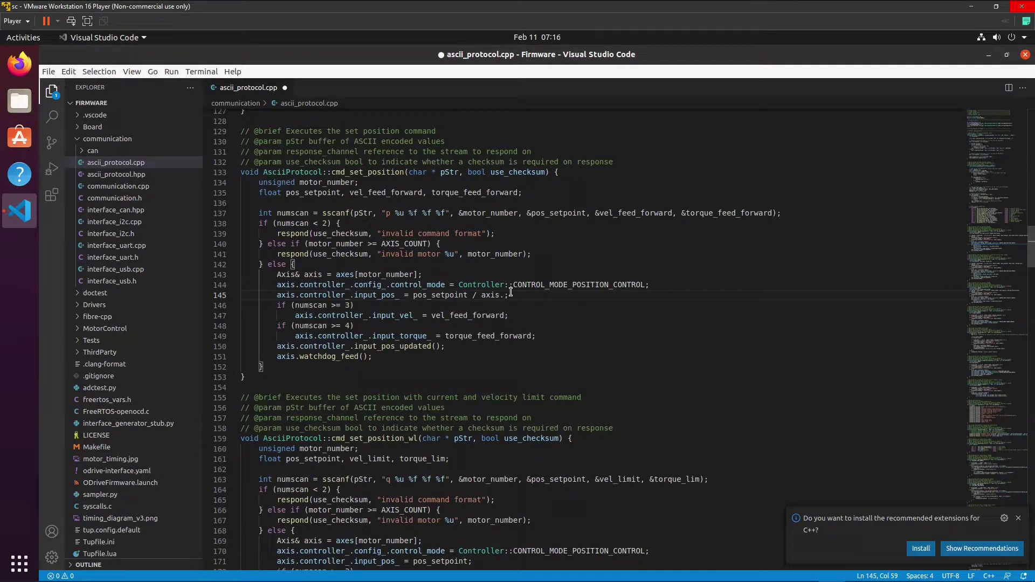
text(encoder_)
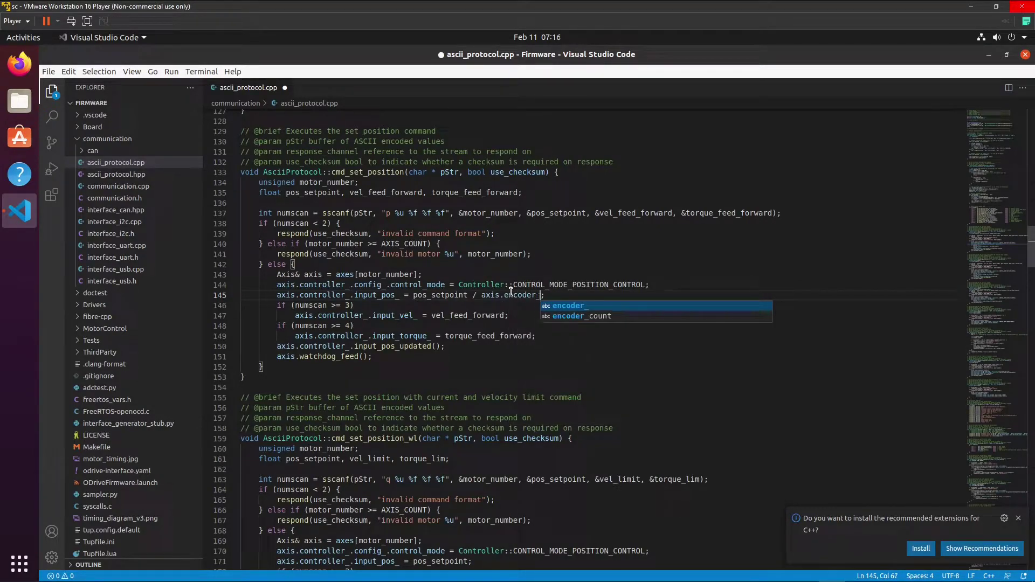
text(.config)
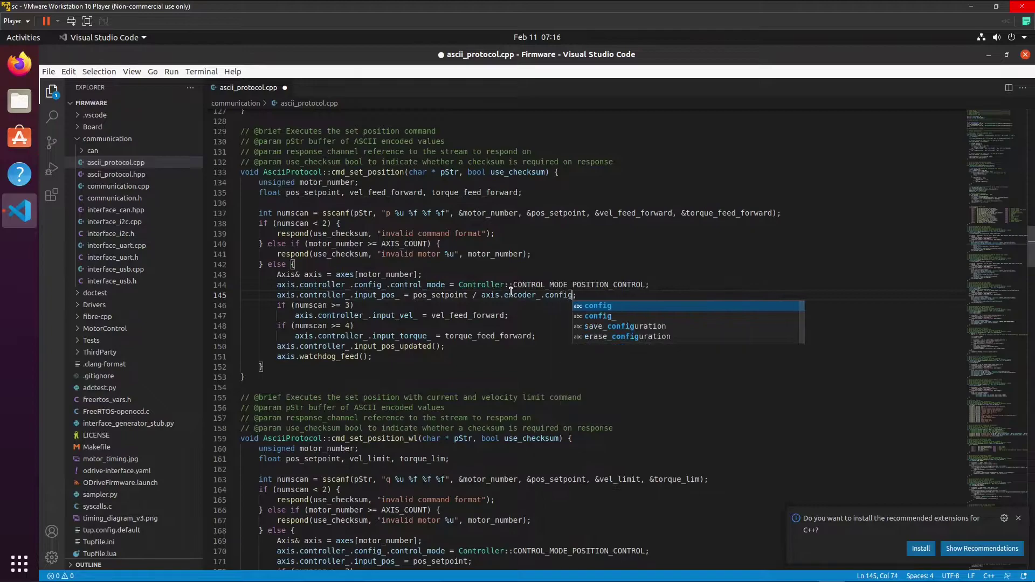
text(_.)
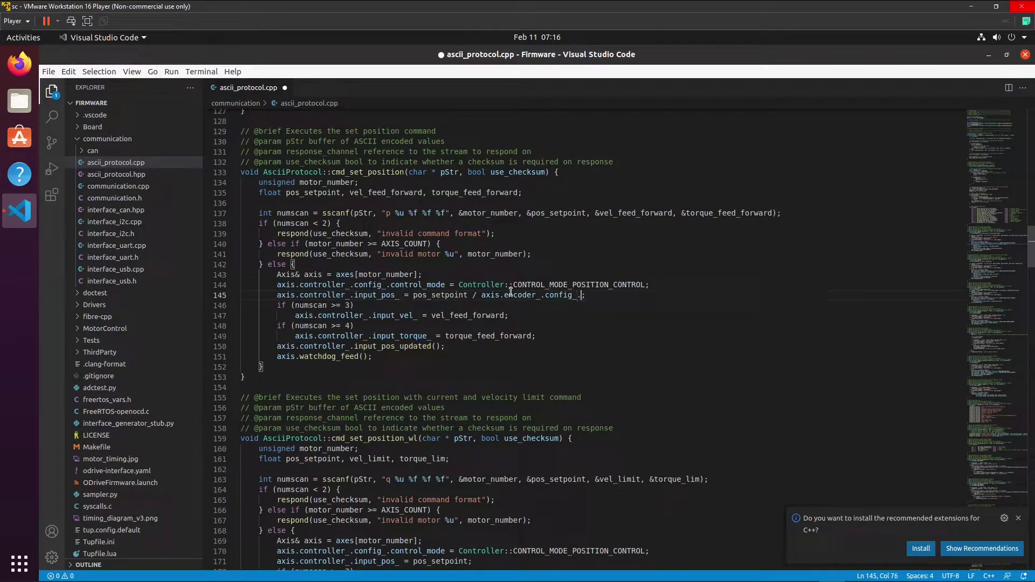
text(cpr)
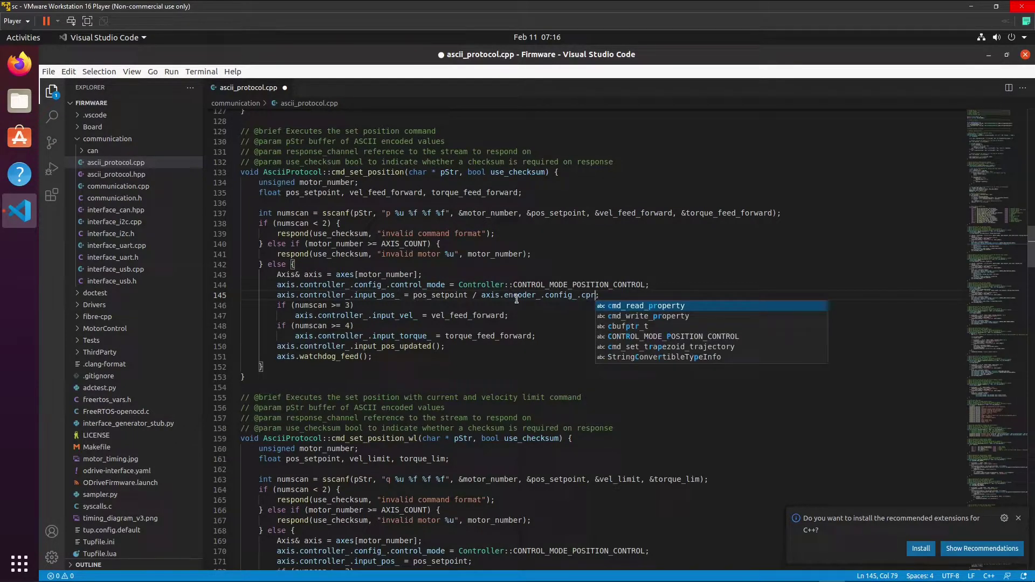
click(519, 308)
key(ctrl+s)
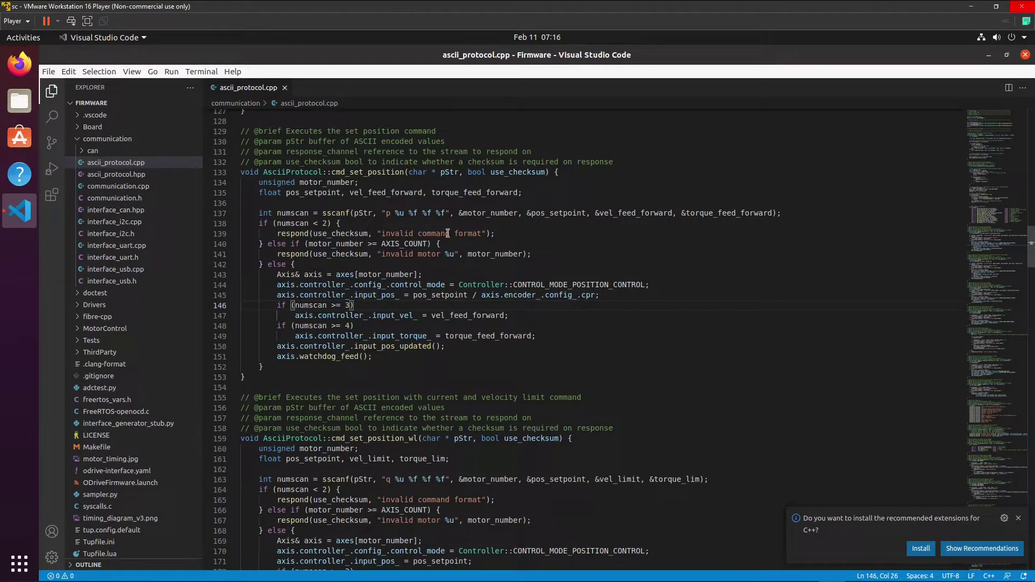
Close ascii_protocol.cpp, open tup.config.default and uncomment the board version line.
click(284, 88)
scroll(143, 226, down, 1)
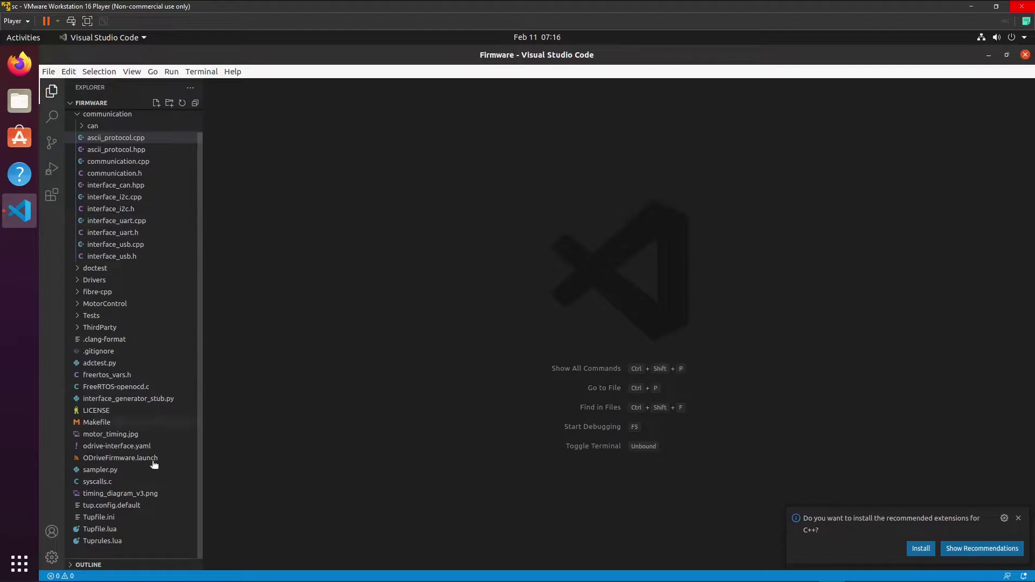
click(128, 507)
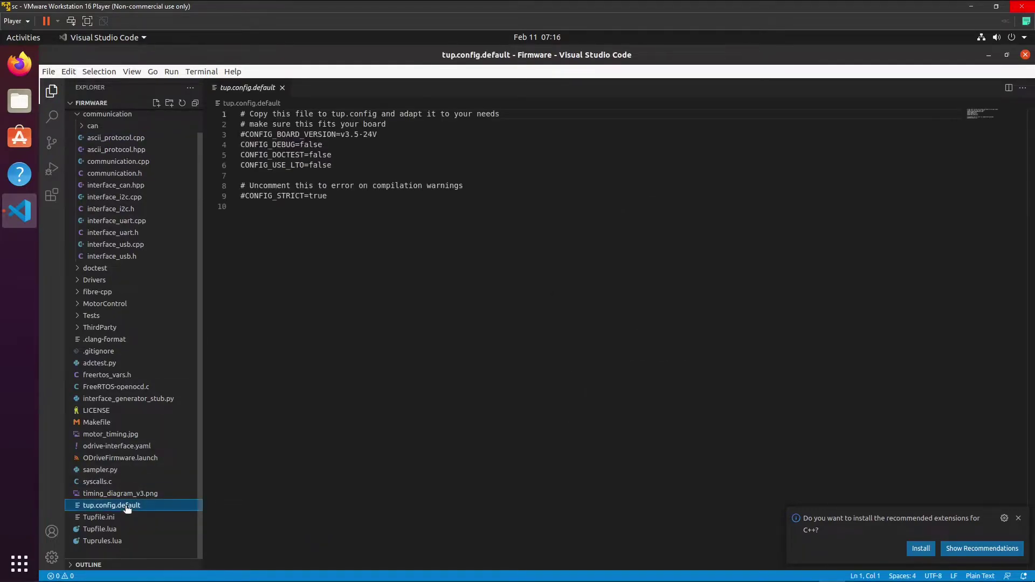
click(249, 134)
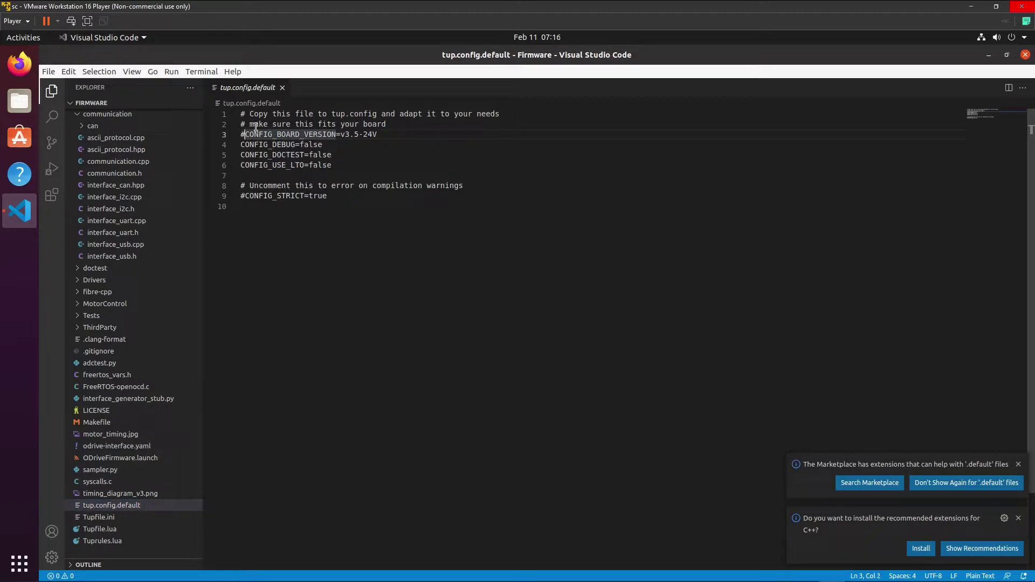
key(BackSpace)
Change the board version from v3.5-24V to v3.5-48V and save the file.
click(354, 134)
click(369, 134)
key(BackSpace)
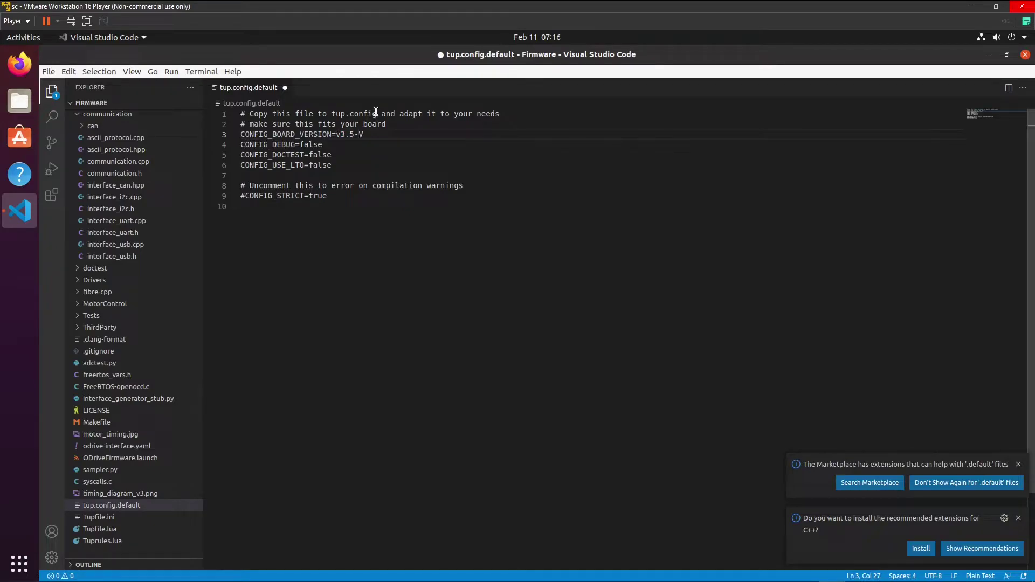
key(Up)
key(Down)
text(48)
click(375, 156)
key(ctrl+s)
Close tup.config.default and dismiss the Marketplace and C++ extension notifications.
click(285, 87)
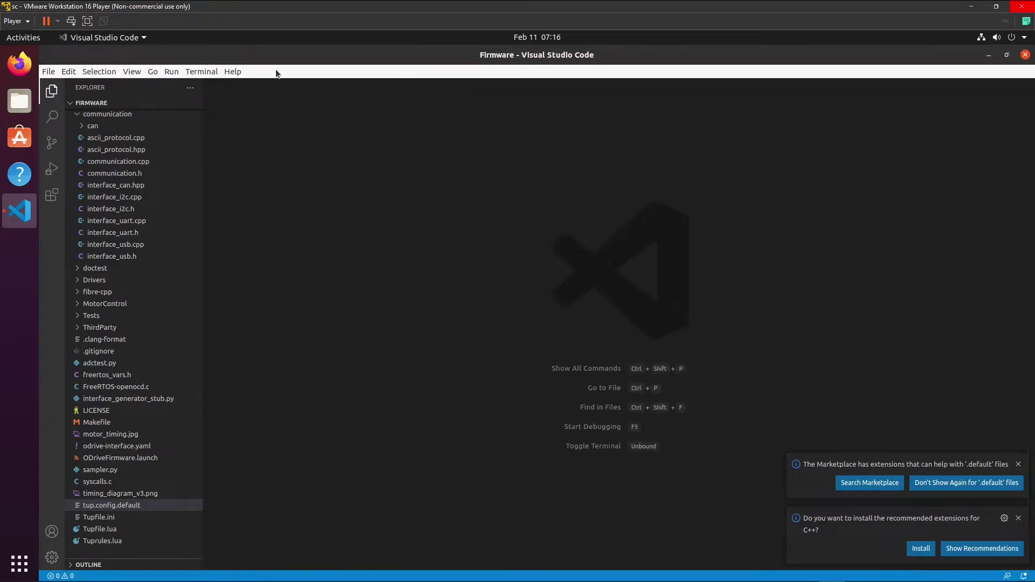
click(1018, 465)
click(1018, 518)
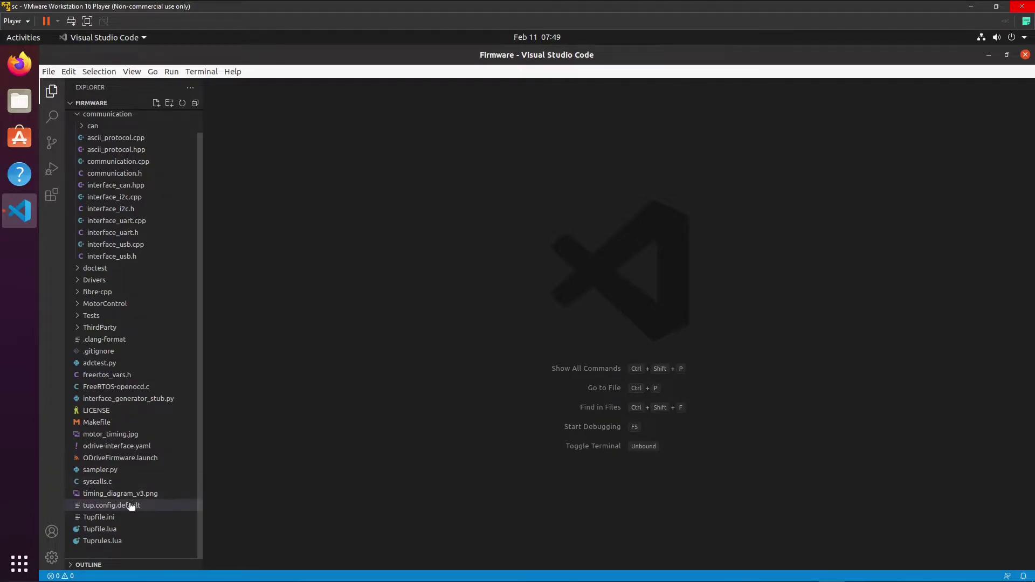
Rename tup.config.default to tup.config from the Explorer's context menu.
right_click(130, 505)
click(154, 480)
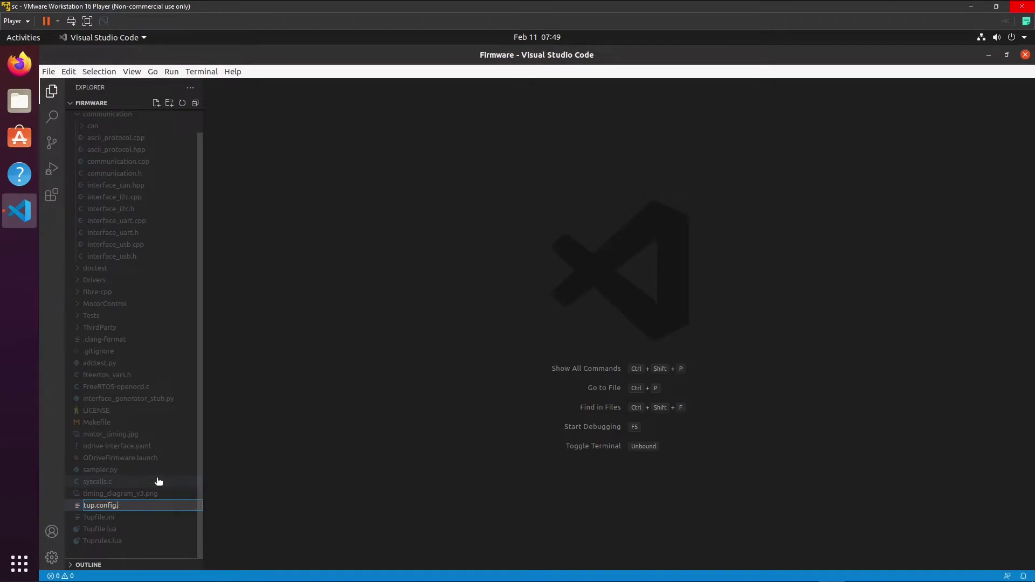
key(Return)
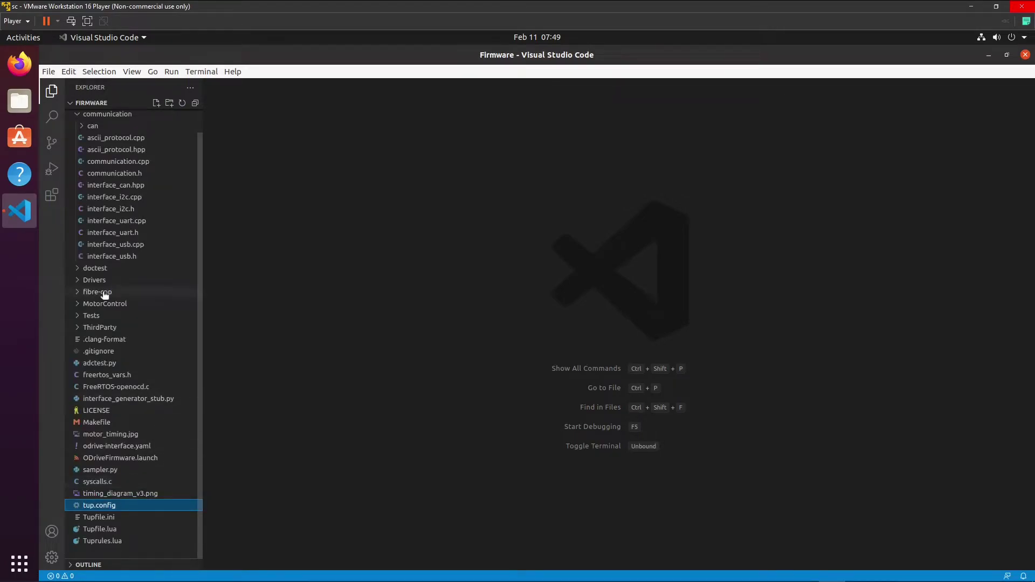
Open a new terminal and run 'make all' to build ODriveFirmware.elf.
click(212, 71)
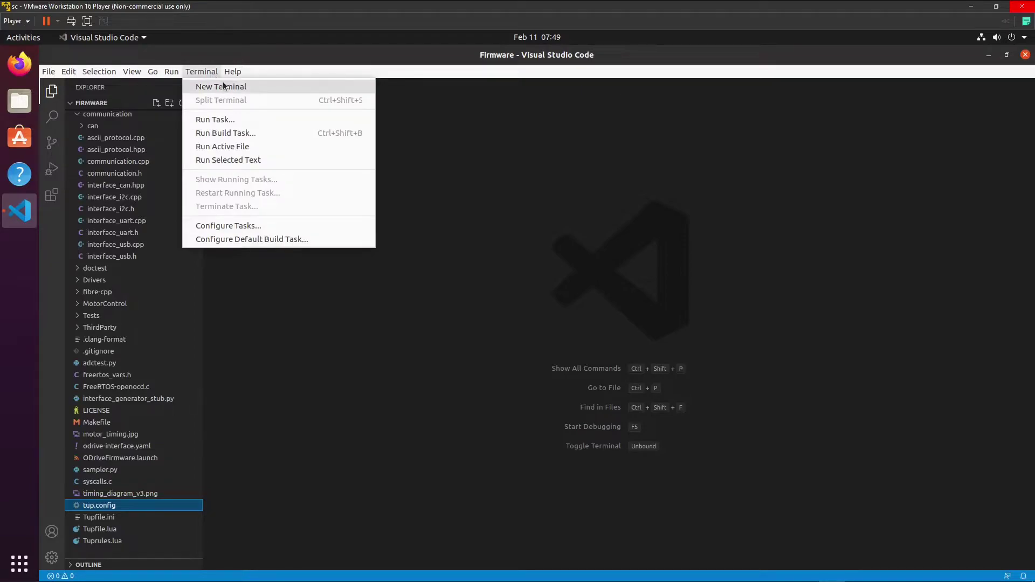
click(223, 86)
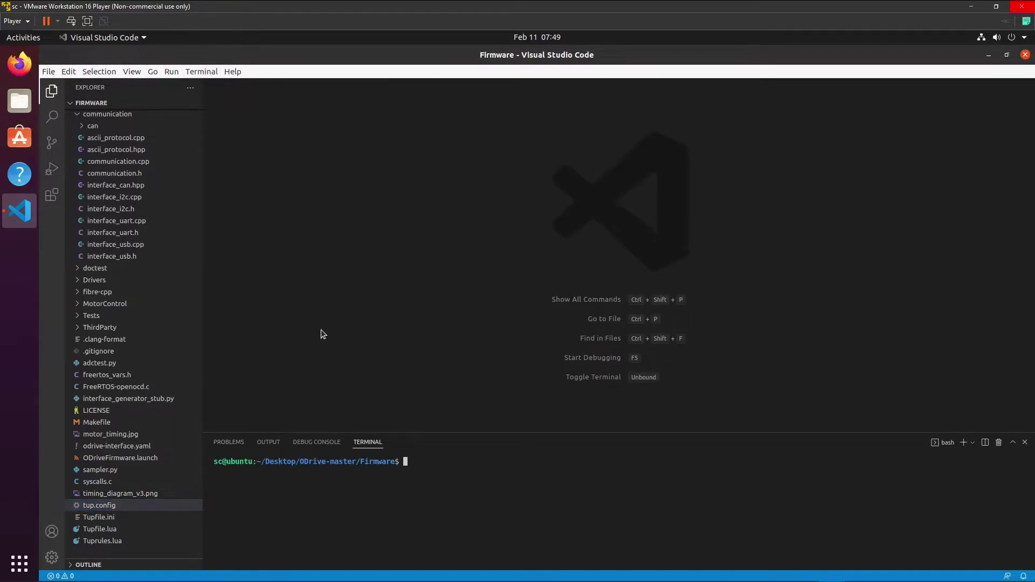
text(make all)
key(Return)
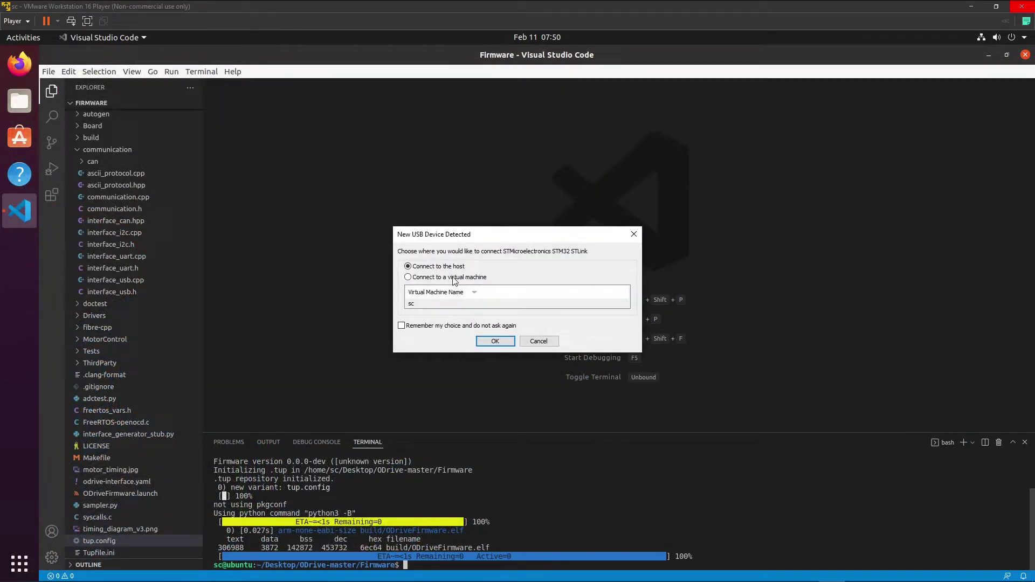
Connect the STLink to the VM, run 'make flash' to flash the board, then close VS Code.
click(495, 341)
text(make flash)
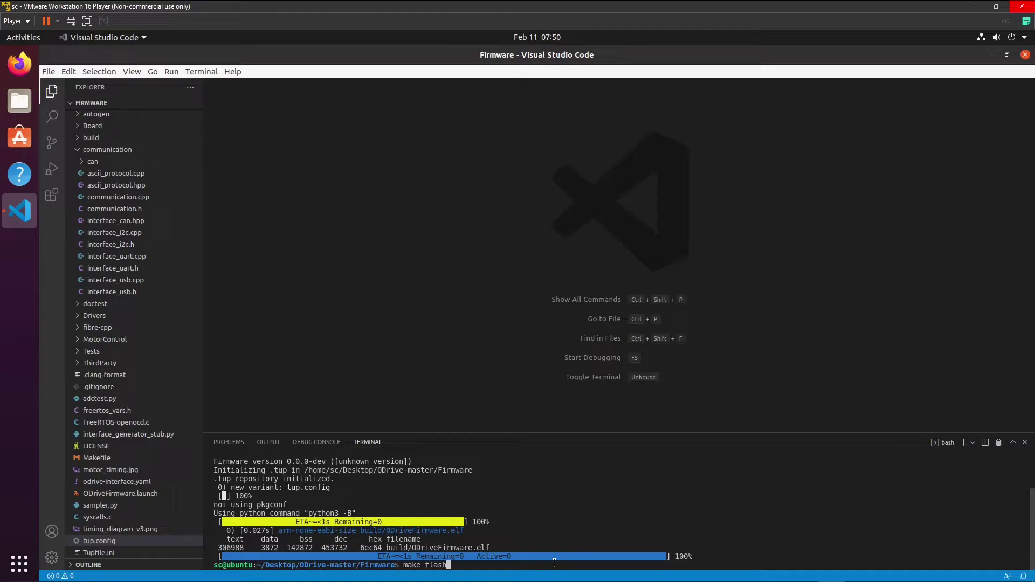
key(Return)
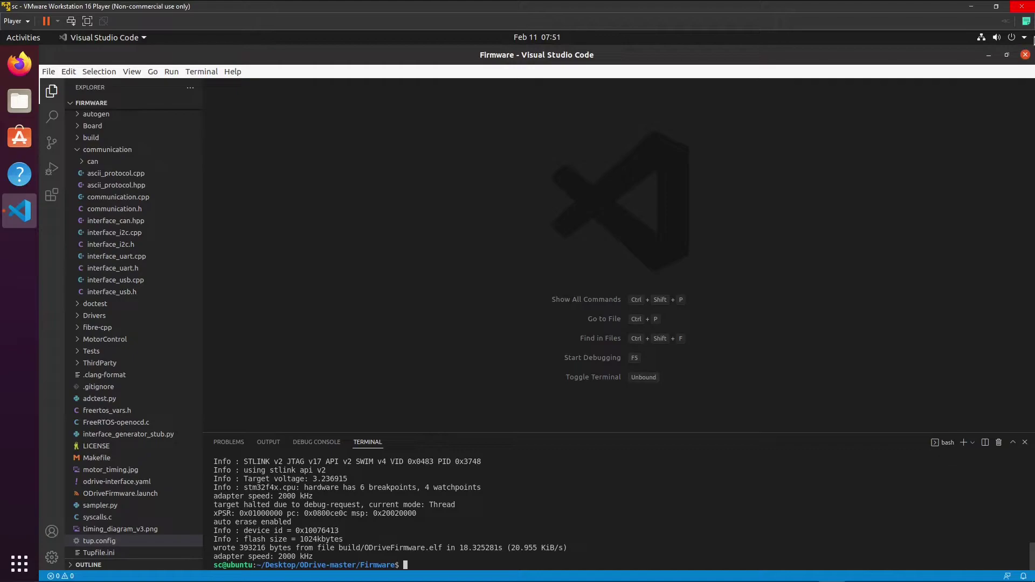
click(1026, 55)
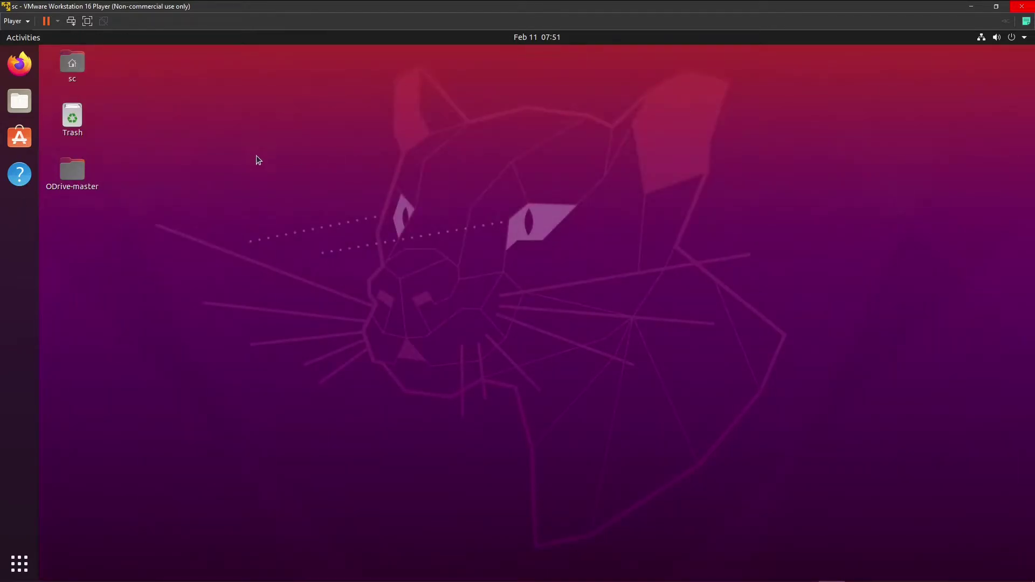
Open a new Ubuntu terminal and run 'sudo apt update' copied from the Notepad setup notes.
key(ctrl+alt+t)
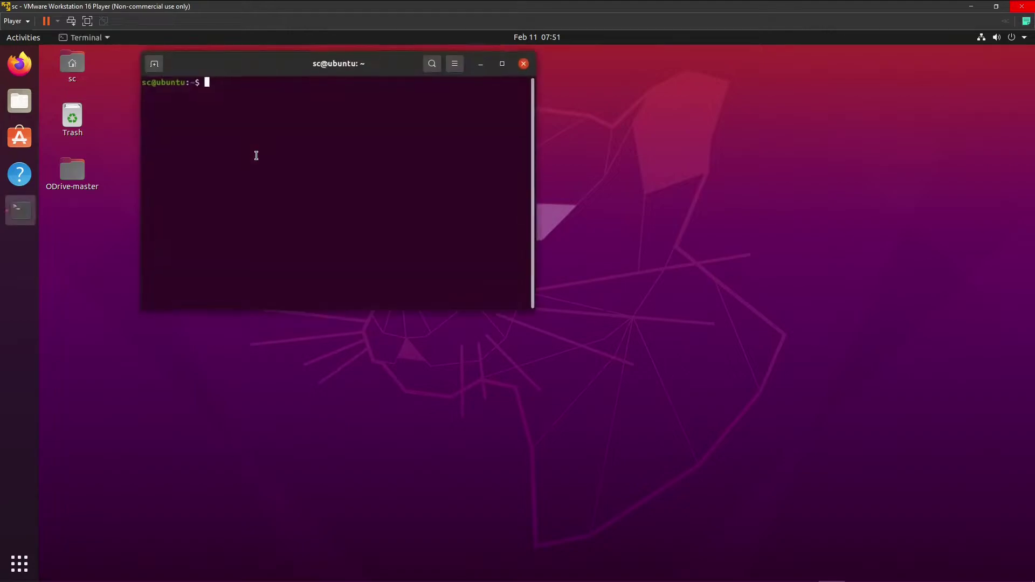
drag(280, 65, 450, 147)
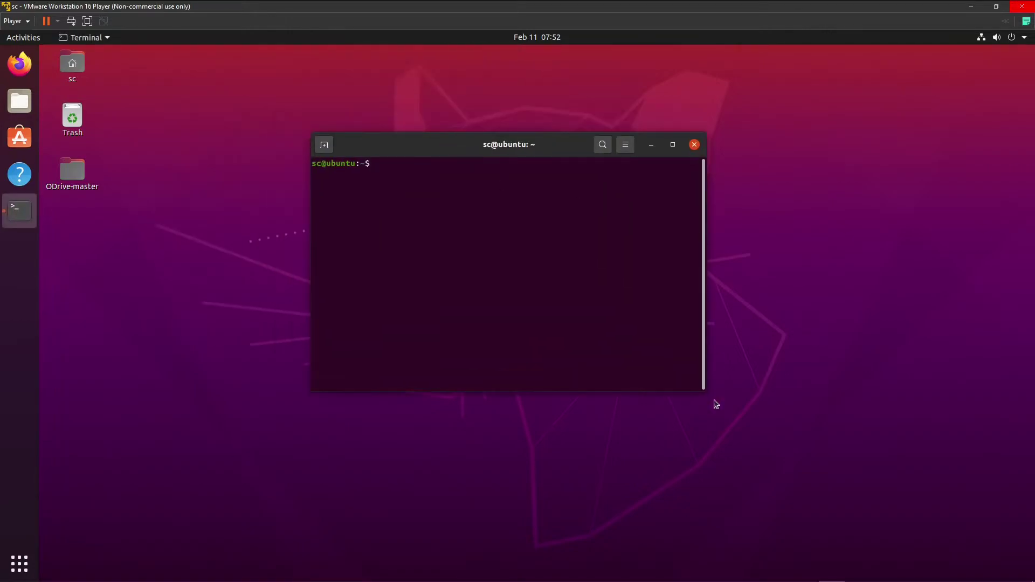
mouse_move(713, 573)
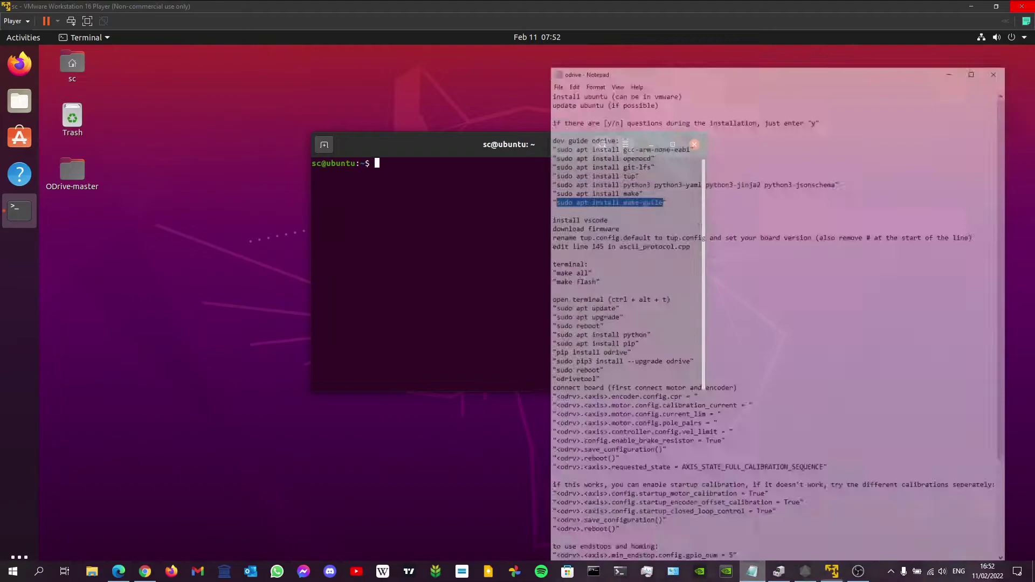
click(752, 572)
drag(533, 271, 600, 271)
key(ctrl+c)
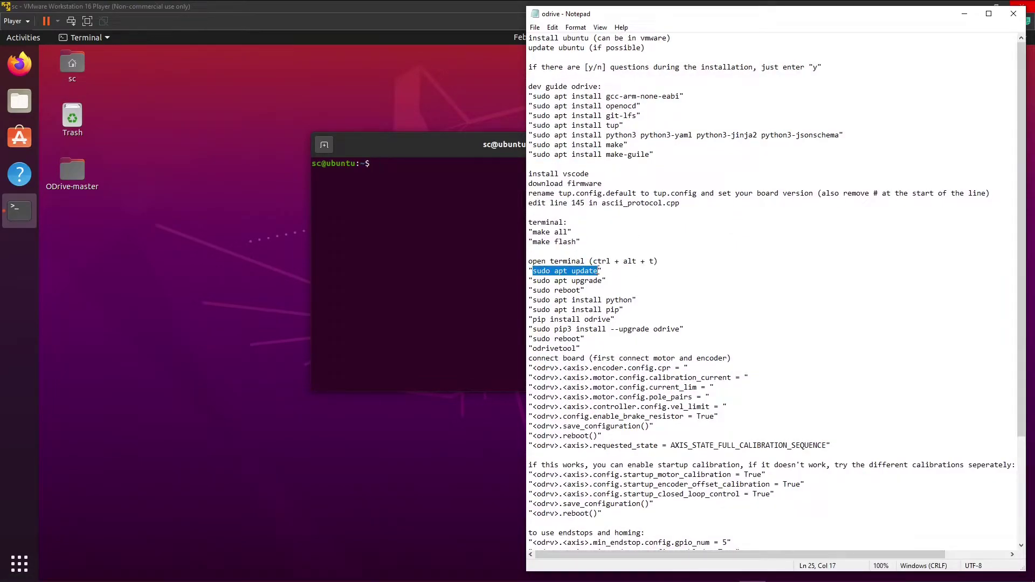
click(433, 185)
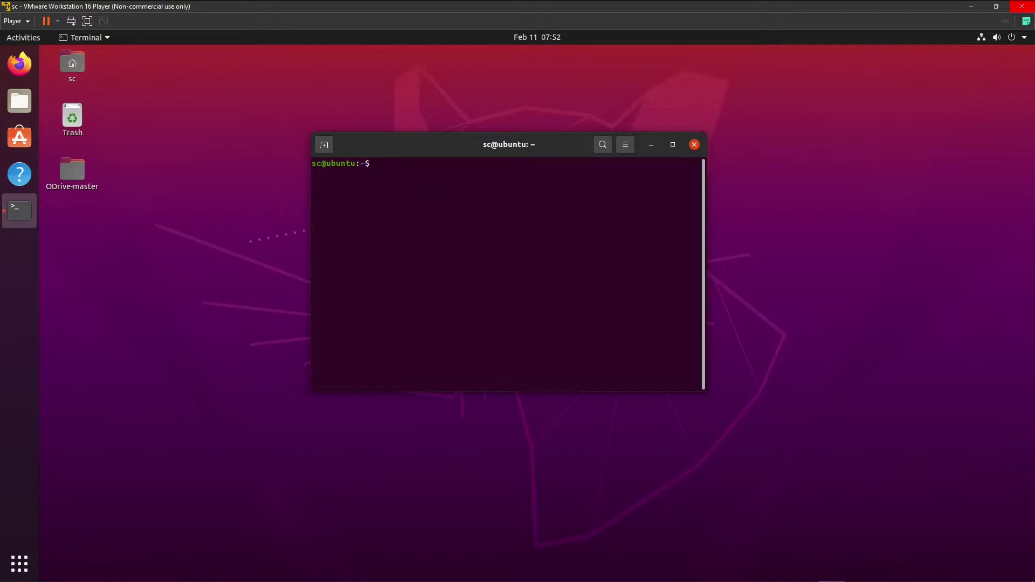
right_click(410, 161)
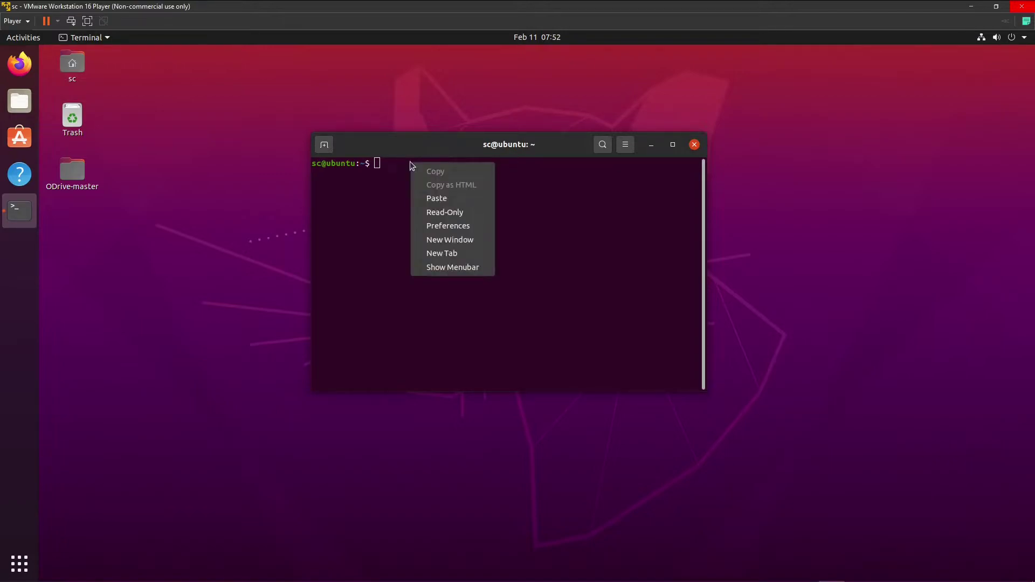
click(437, 198)
key(Return)
key(Return)
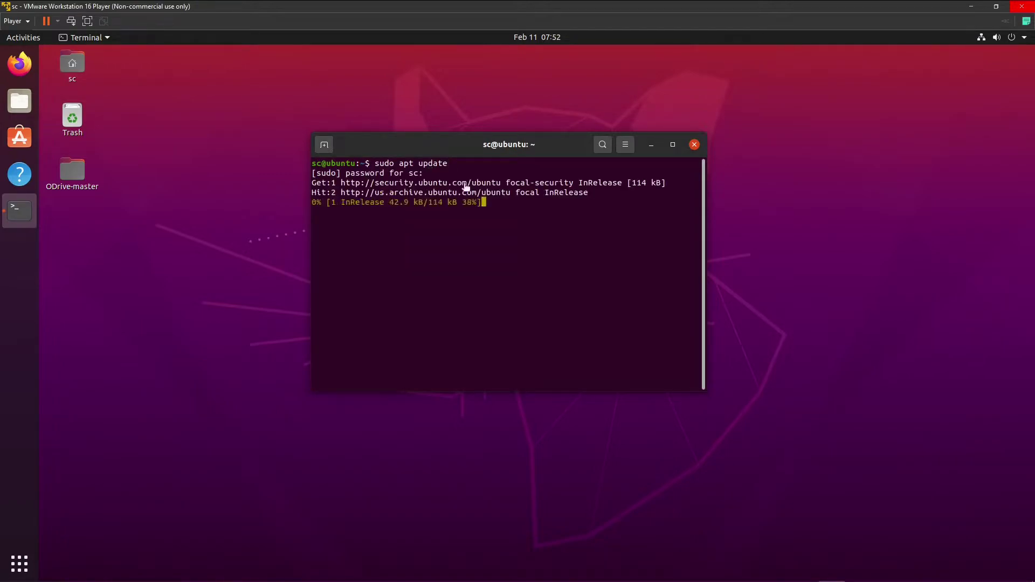
Copy the 'sudo apt upgrade' line from the notes and bring up the terminal's paste menu.
click(758, 573)
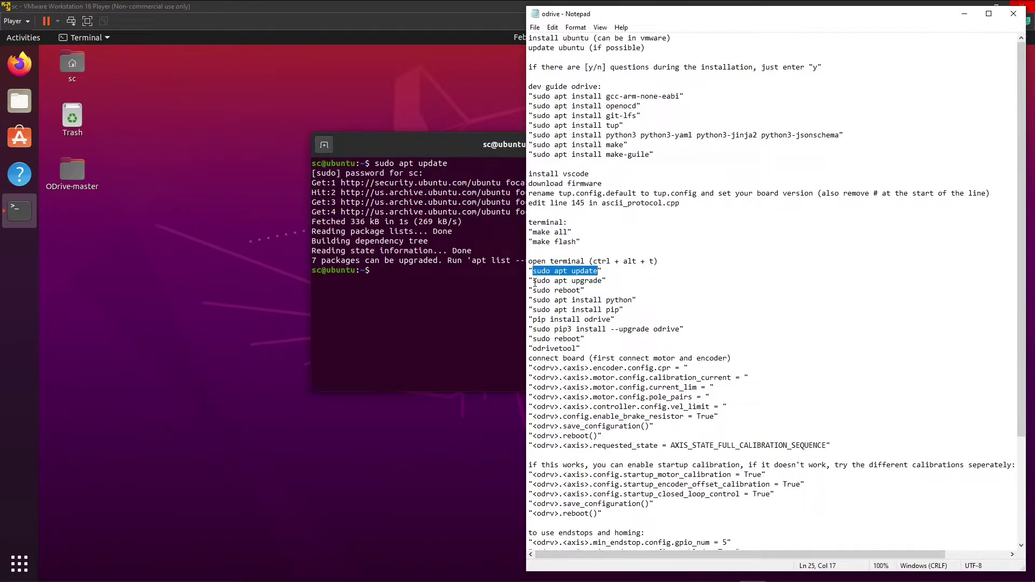
drag(533, 281, 604, 281)
key(ctrl+c)
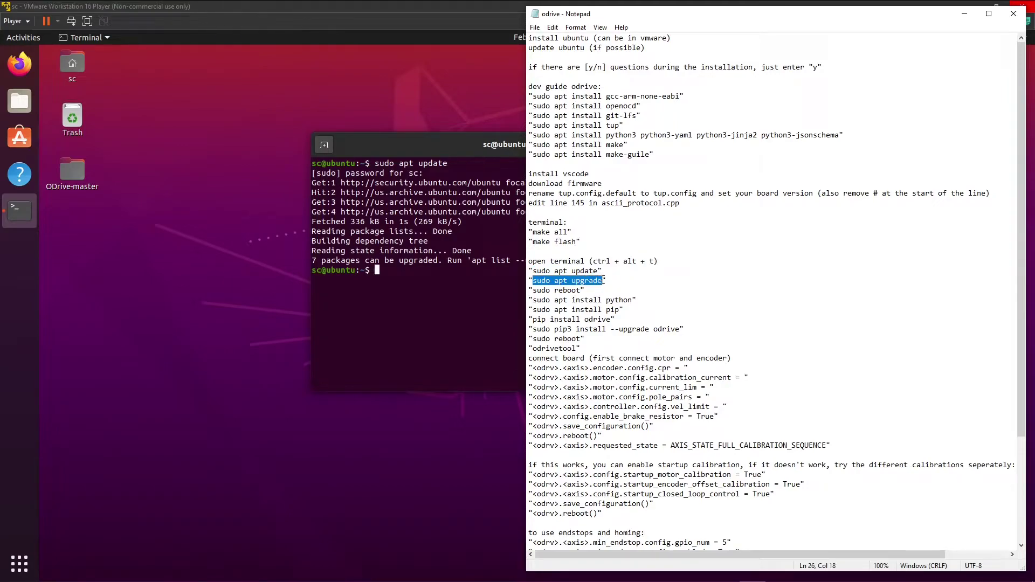
click(448, 278)
right_click(446, 271)
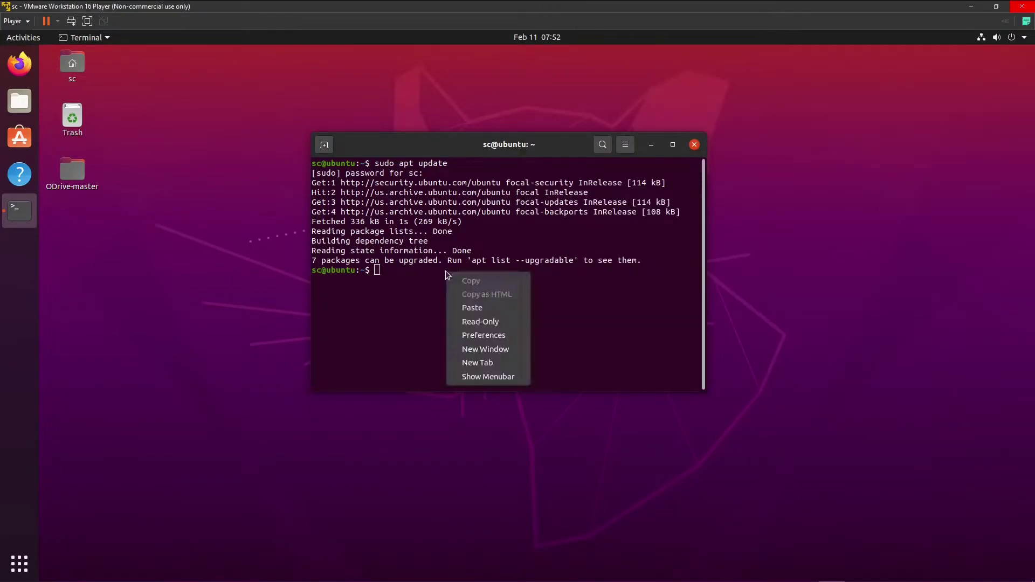
Paste and run 'sudo apt upgrade', answering y to continue.
click(472, 308)
key(Return)
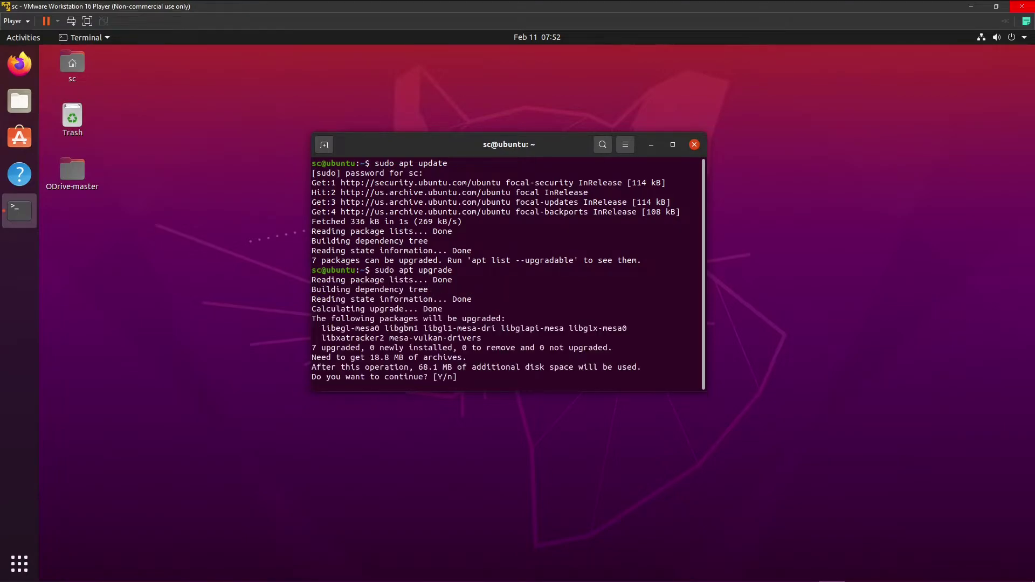
text(y)
key(Return)
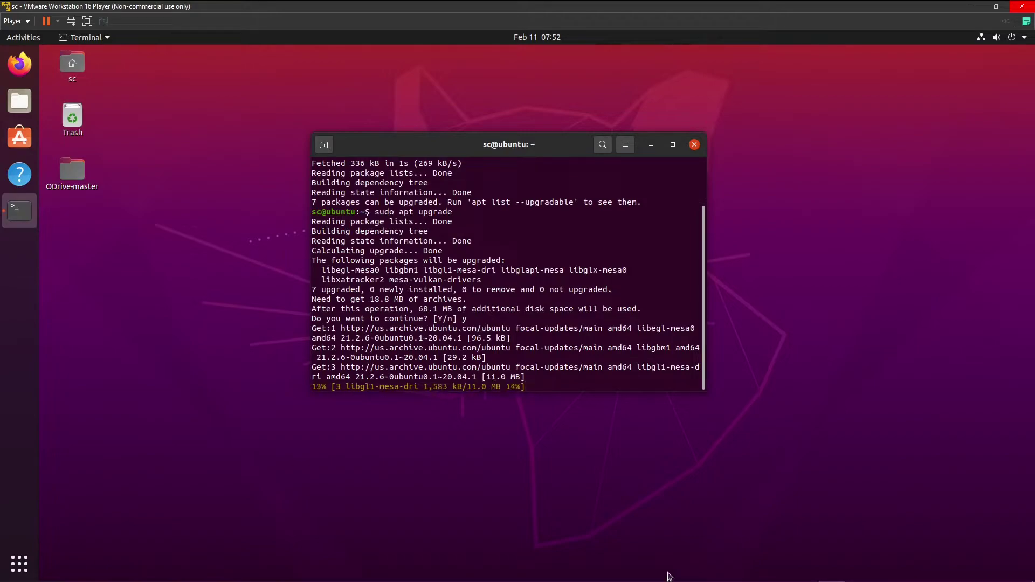
Copy the 'sudo reboot' line from the Notepad notes while the upgrade finishes.
click(752, 571)
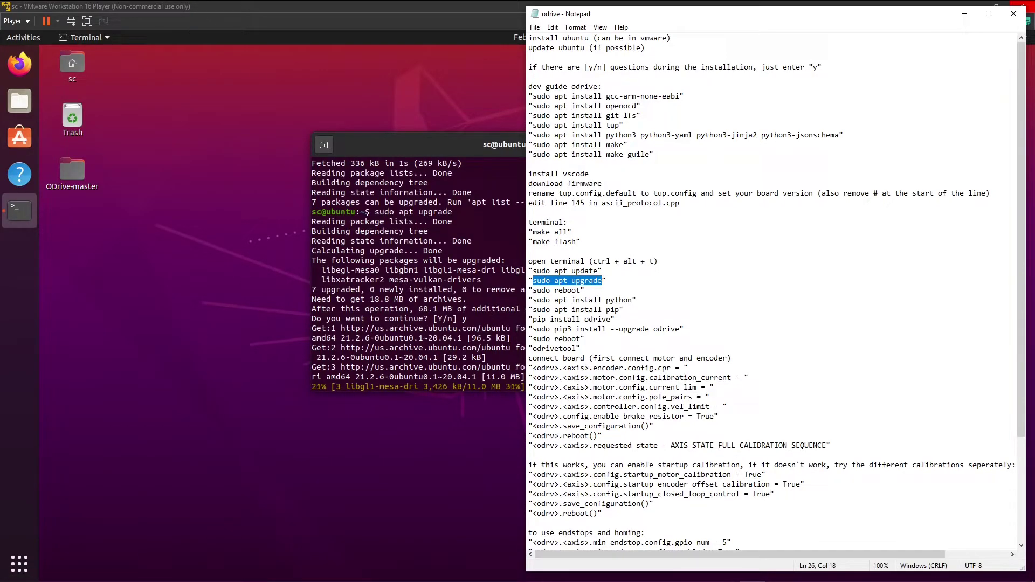
drag(534, 291, 577, 291)
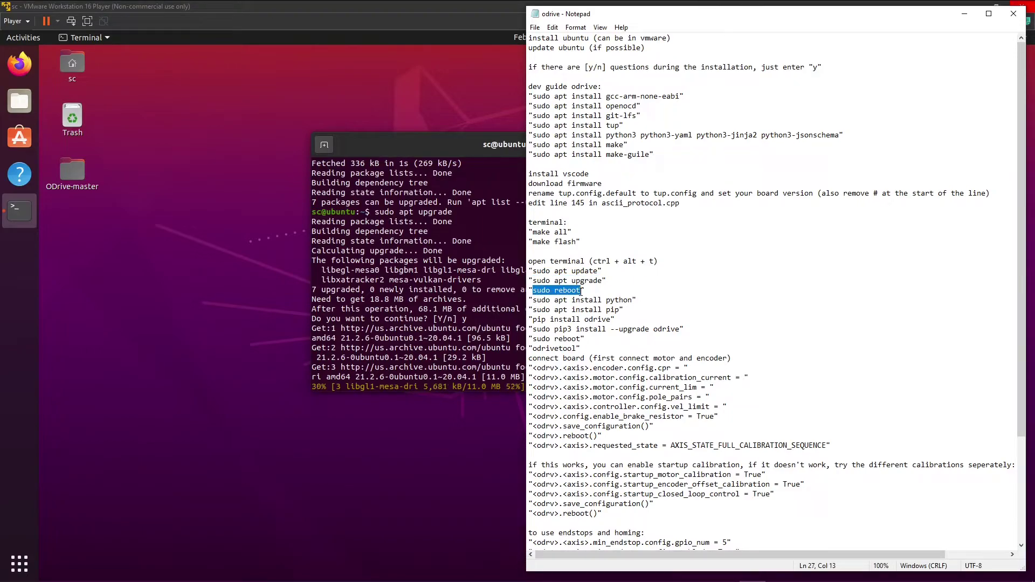
click(497, 393)
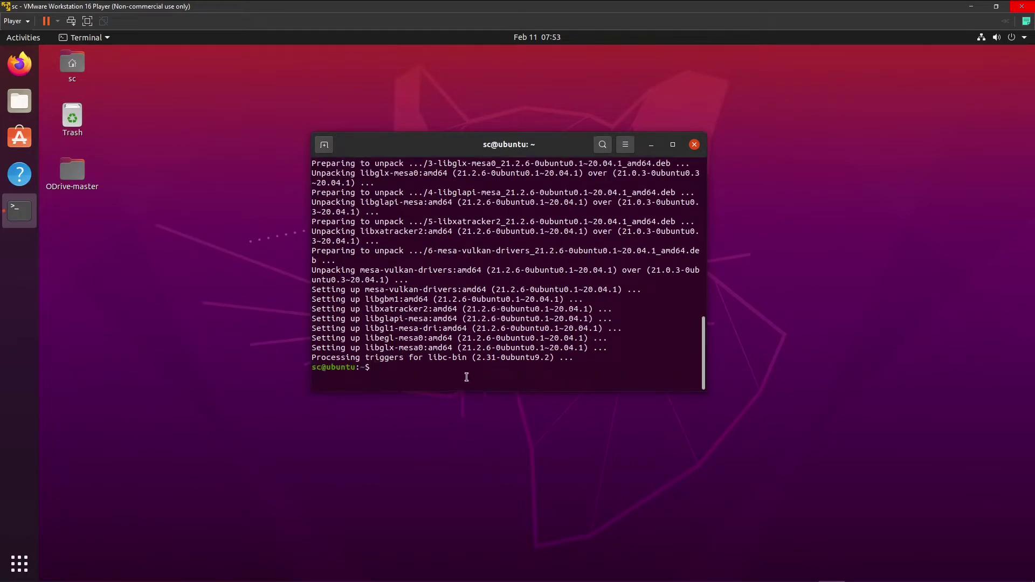
Paste 'sudo reboot' to restart the VM, copy the python install line, and select the user at login.
right_click(466, 377)
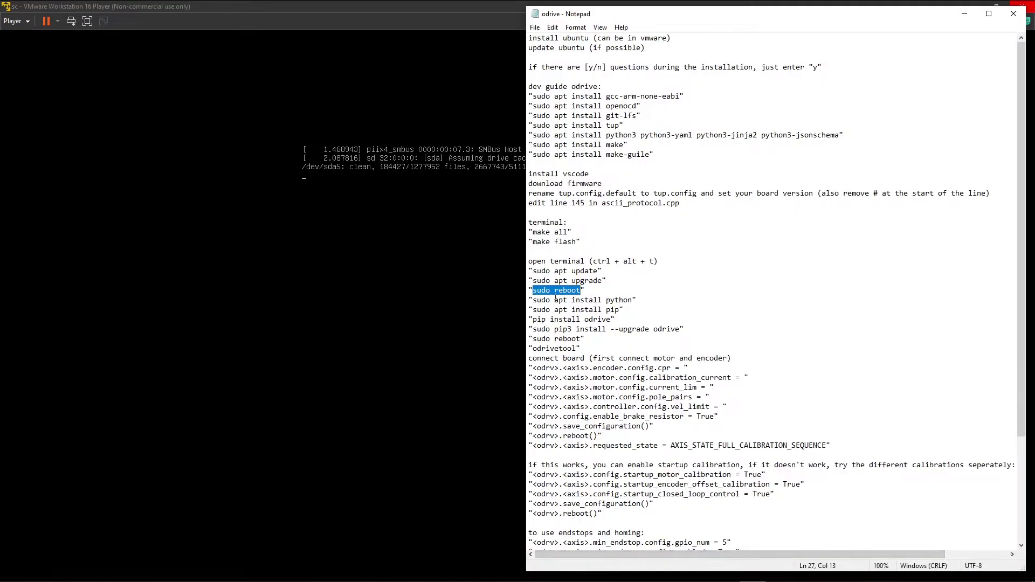
drag(534, 301, 634, 301)
key(ctrl+c)
click(467, 321)
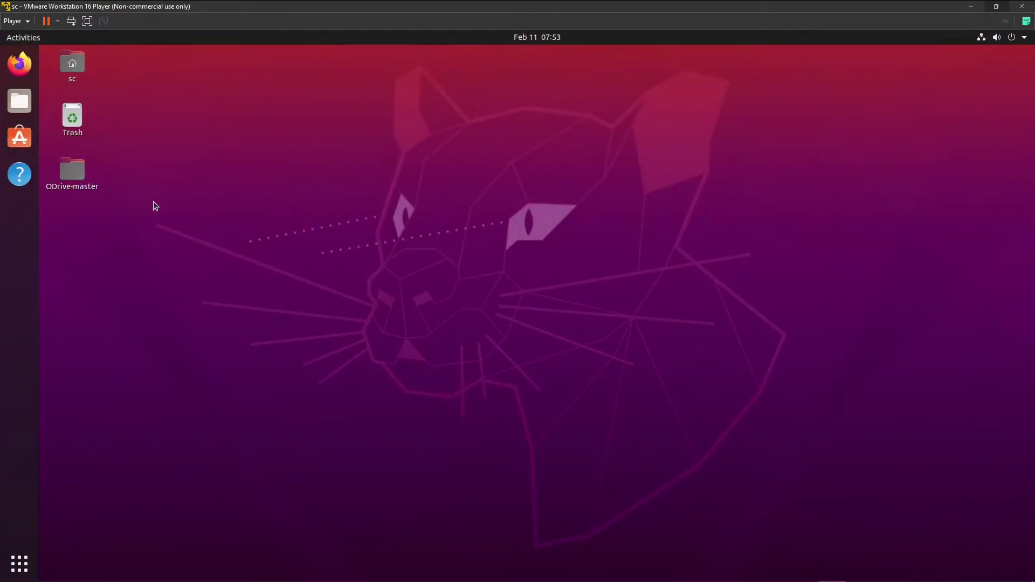
In a new terminal, run 'sudo apt install python', entering the password and confirming with y.
key(ctrl+alt+t)
drag(276, 74, 437, 166)
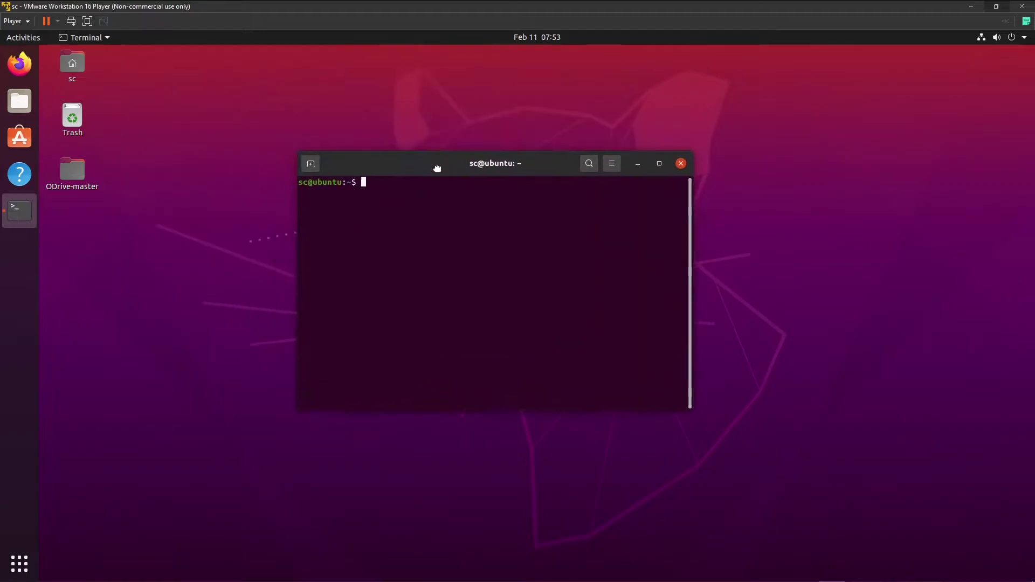
right_click(384, 191)
click(432, 236)
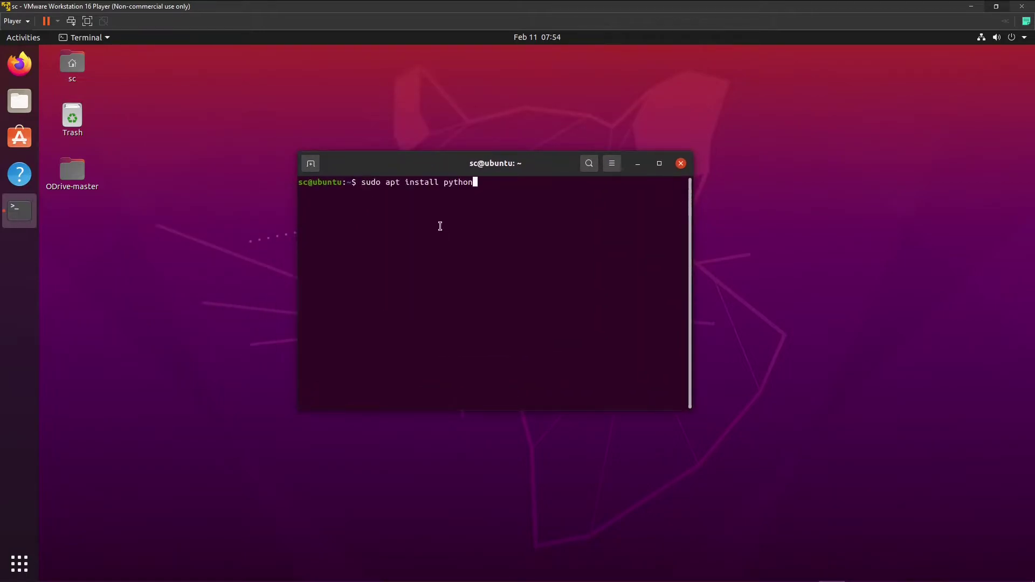
key(Return)
key(Return)
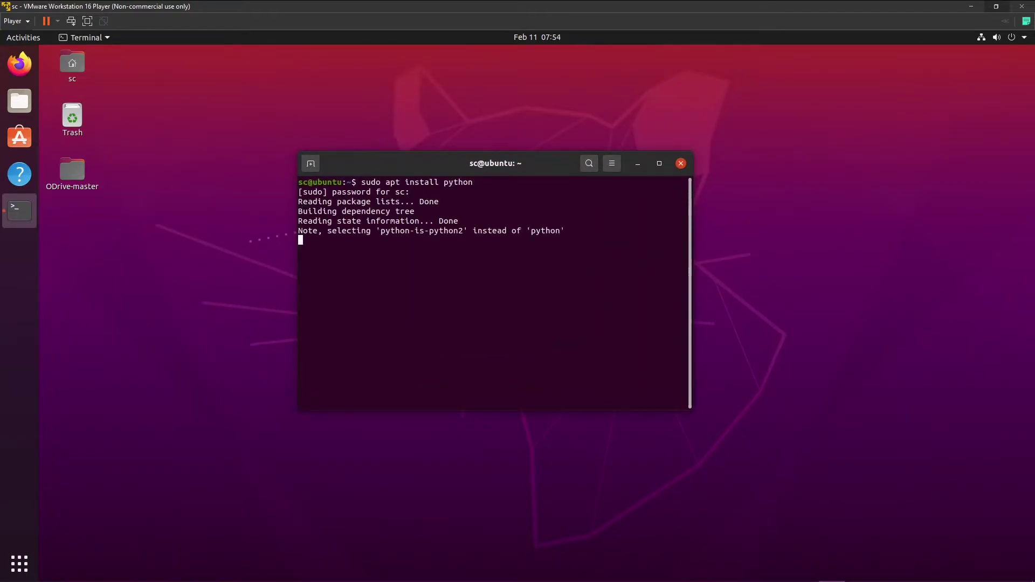
text(y)
key(Return)
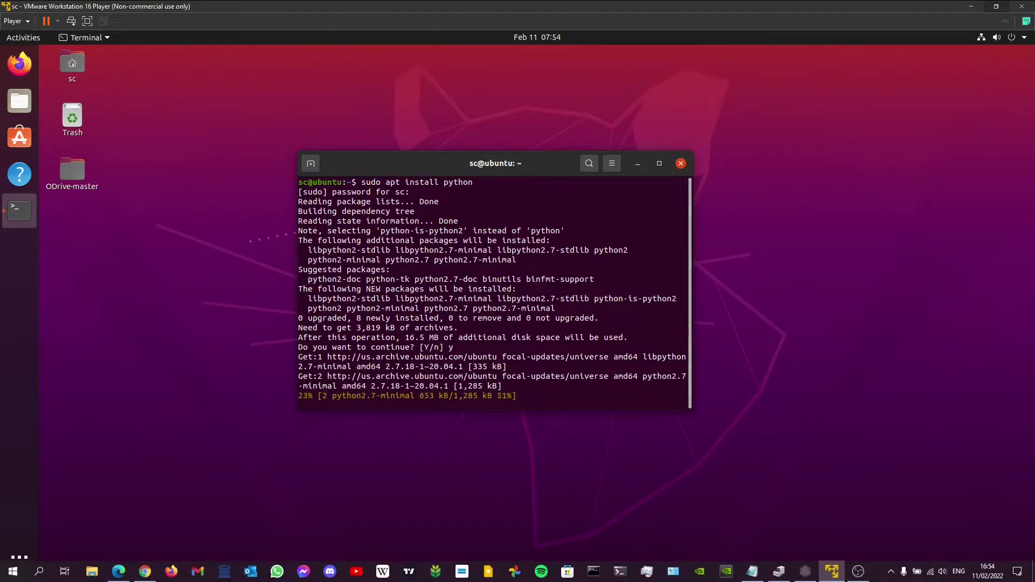
Copy the pip install command from the setup notes.
click(753, 572)
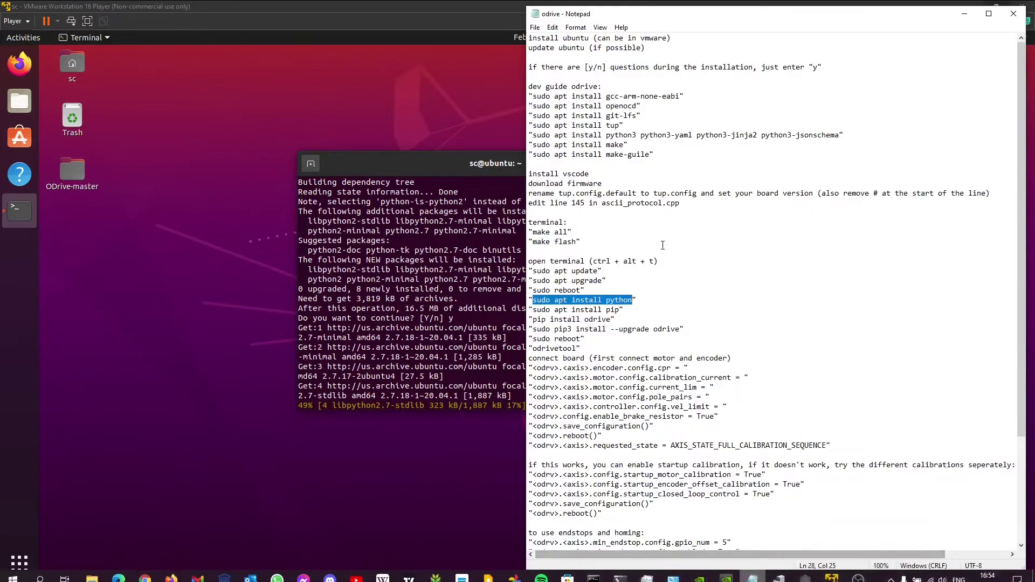
drag(533, 309, 618, 310)
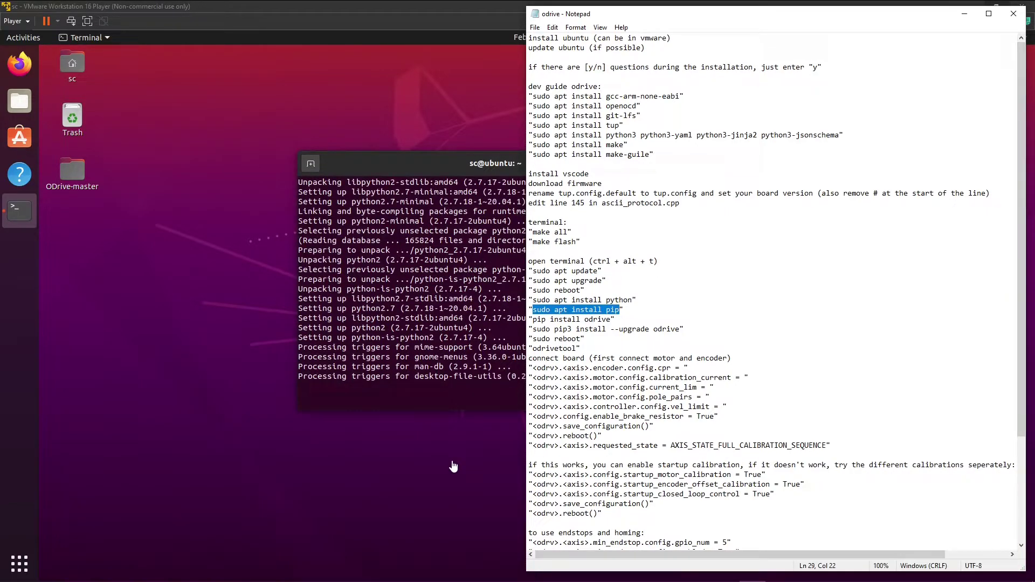
click(453, 466)
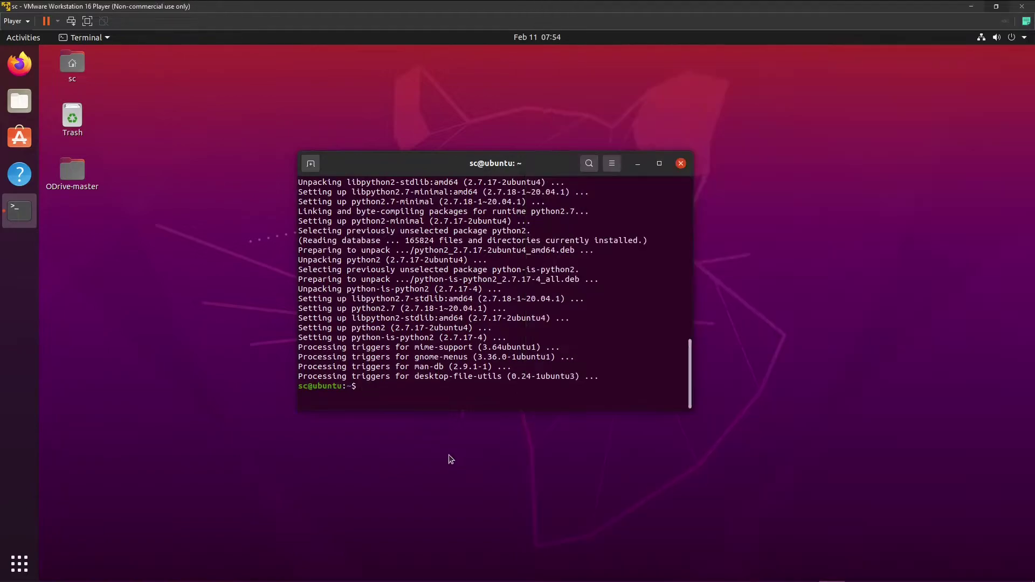
Run 'sudo apt install pip' in the terminal and confirm installing the 40 new packages.
right_click(415, 388)
click(441, 423)
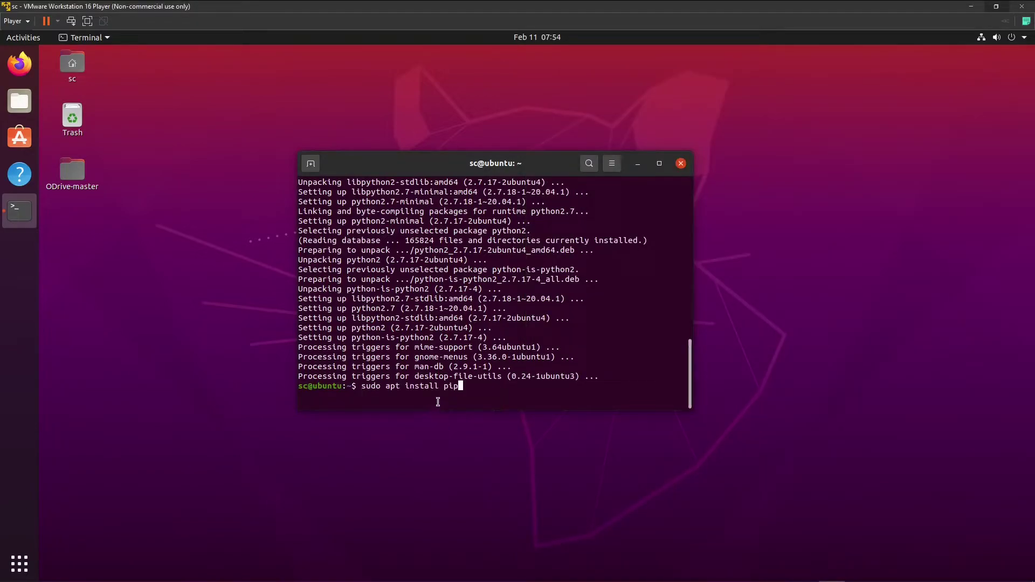
key(Return)
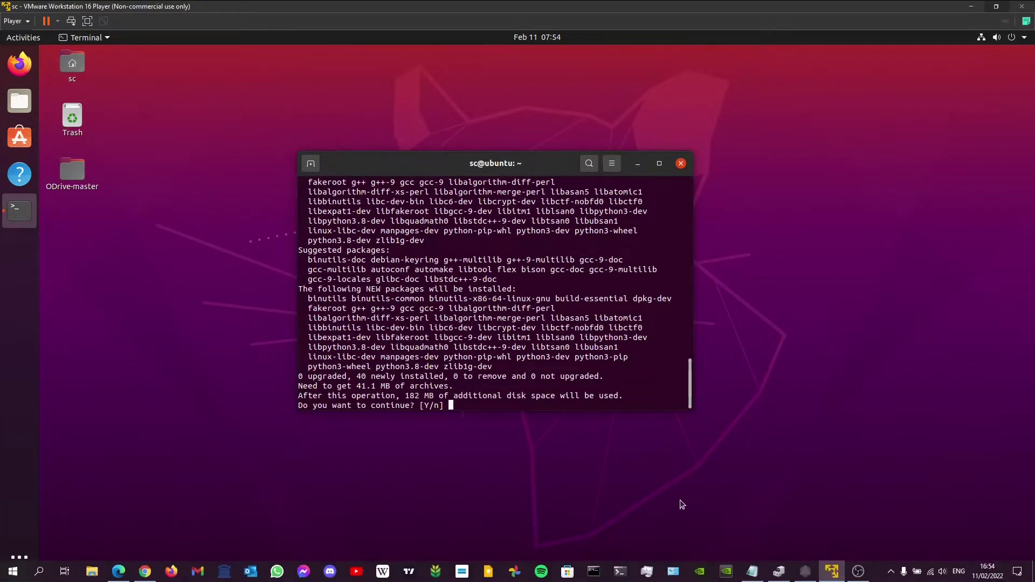
text(y)
key(Return)
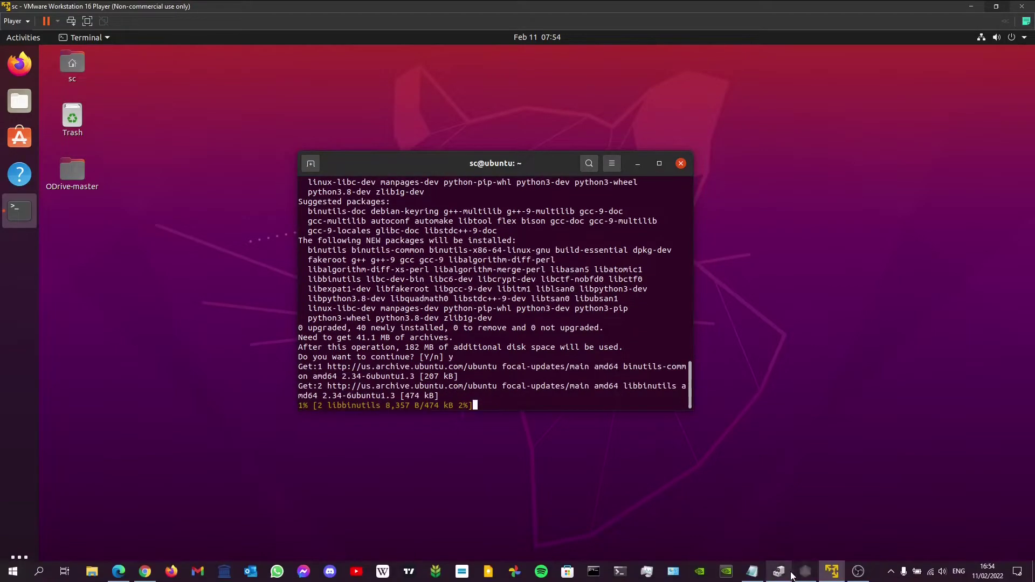
Copy the 'pip install odrive' command from the setup notes for pasting.
click(752, 571)
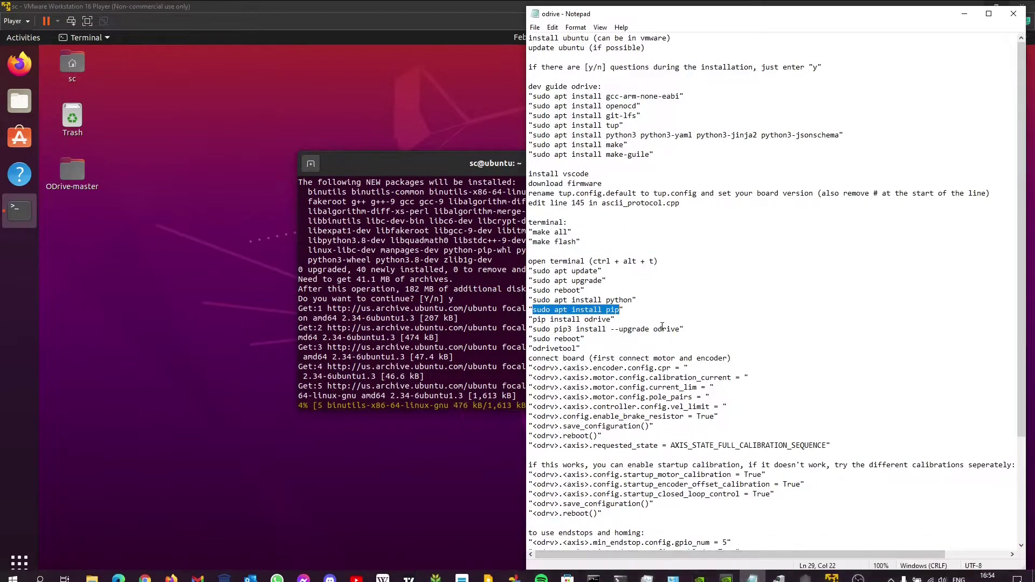
drag(533, 319, 612, 319)
key(ctrl+c)
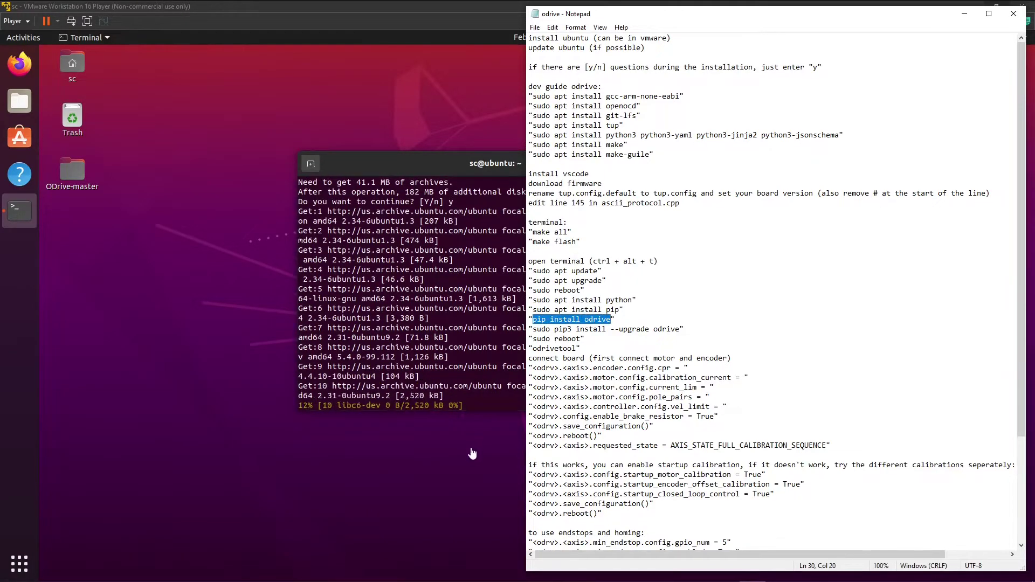
click(467, 440)
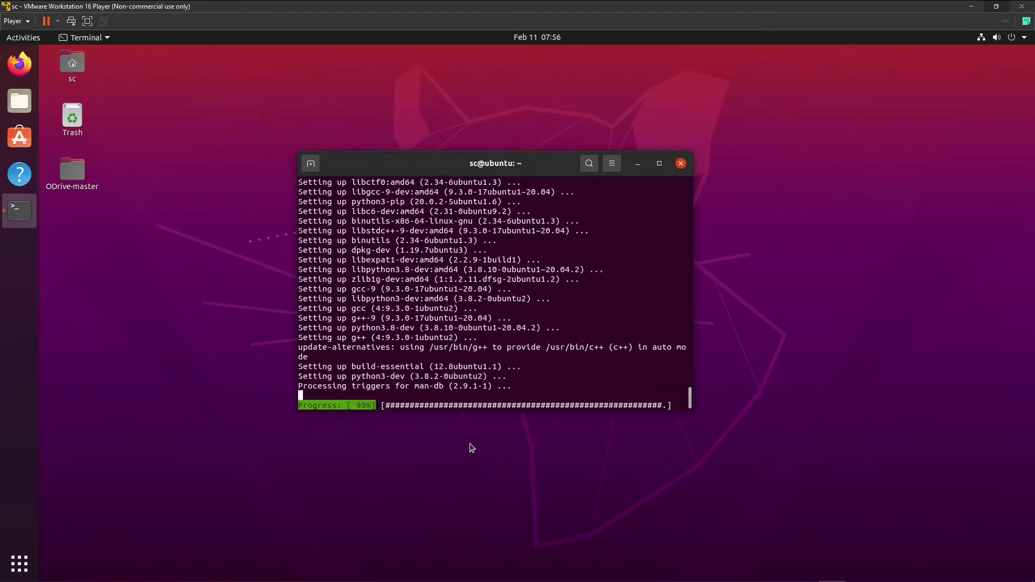
right_click(405, 402)
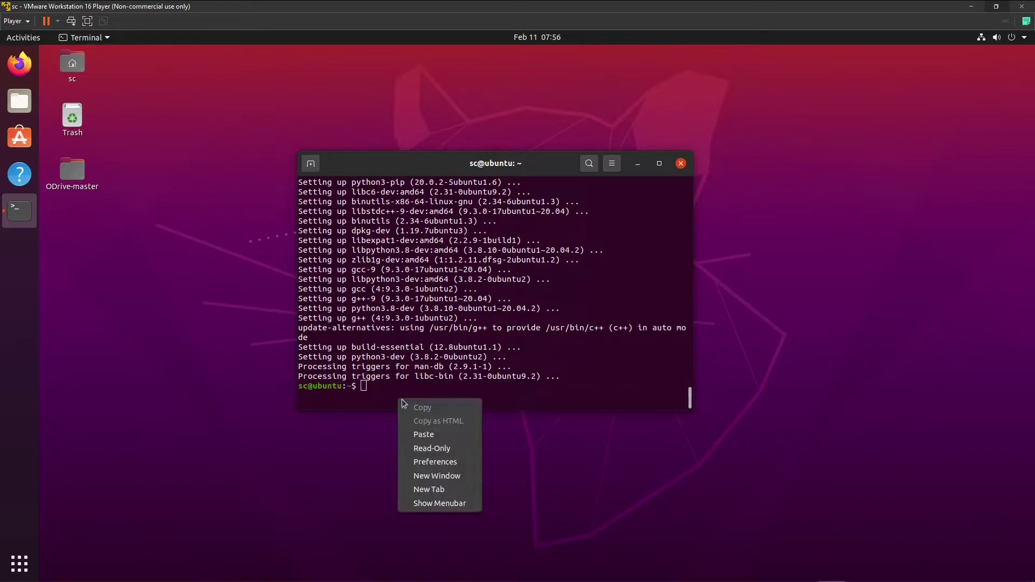
Paste 'pip install odrive' to install odrive 0.5.4, then paste 'sudo pip3 install --upgrade odrive'.
click(424, 434)
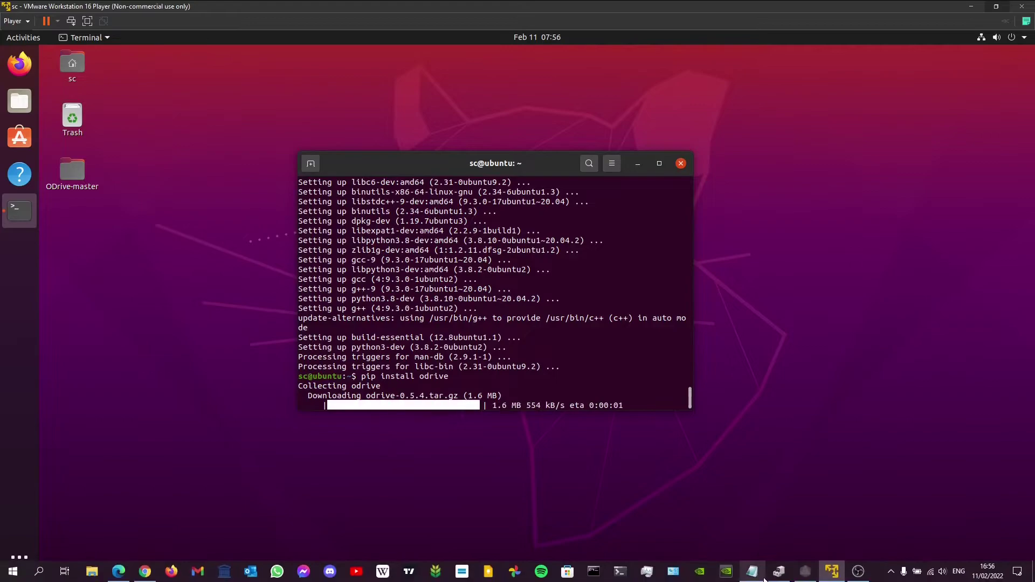
click(758, 575)
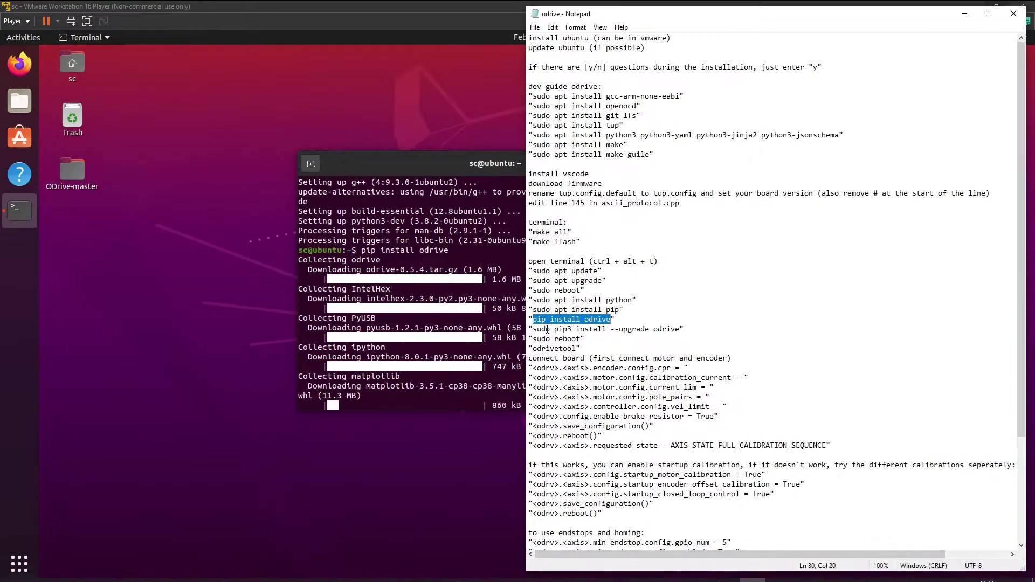
drag(533, 329, 681, 330)
key(ctrl+c)
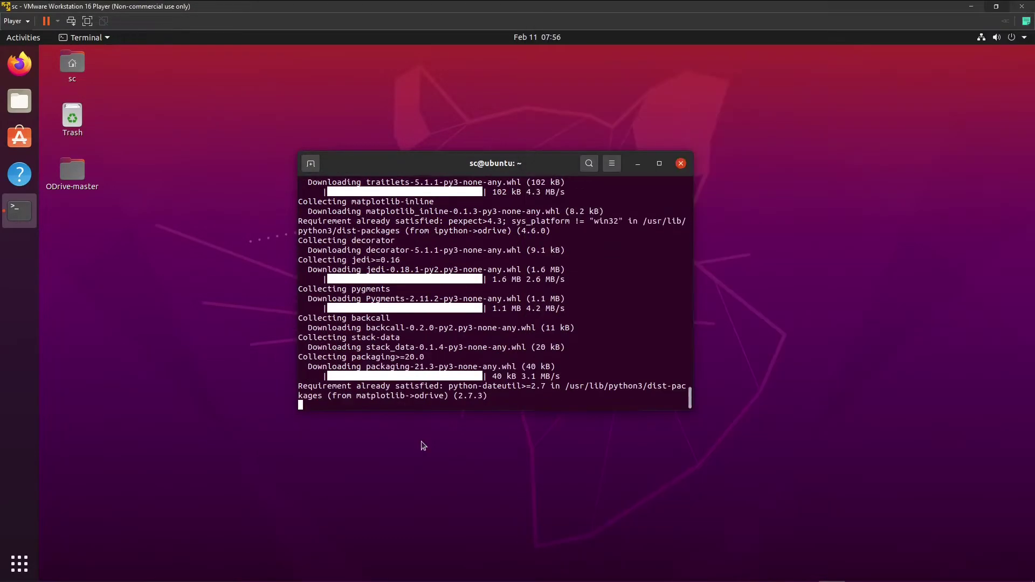
click(426, 443)
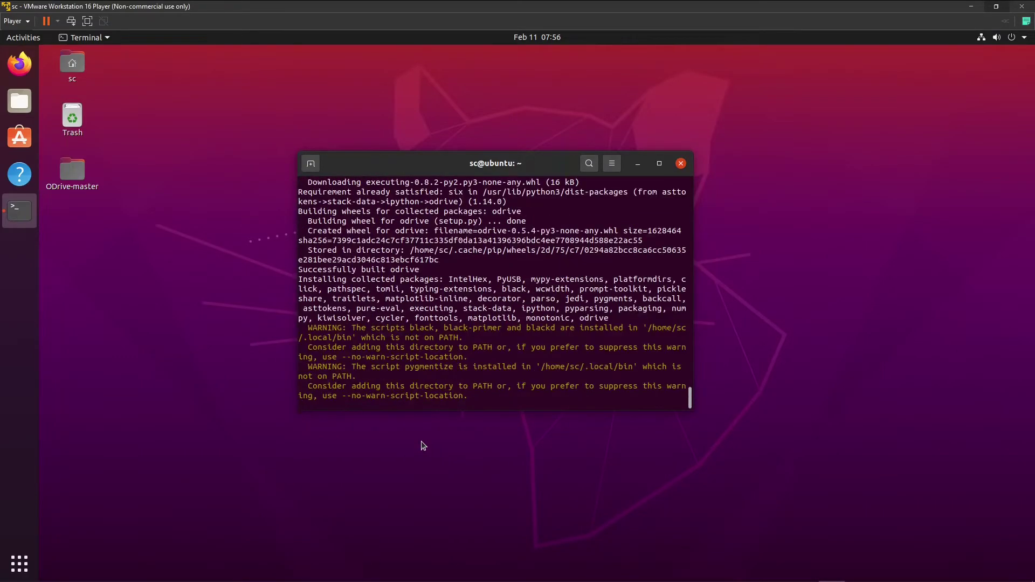
right_click(397, 408)
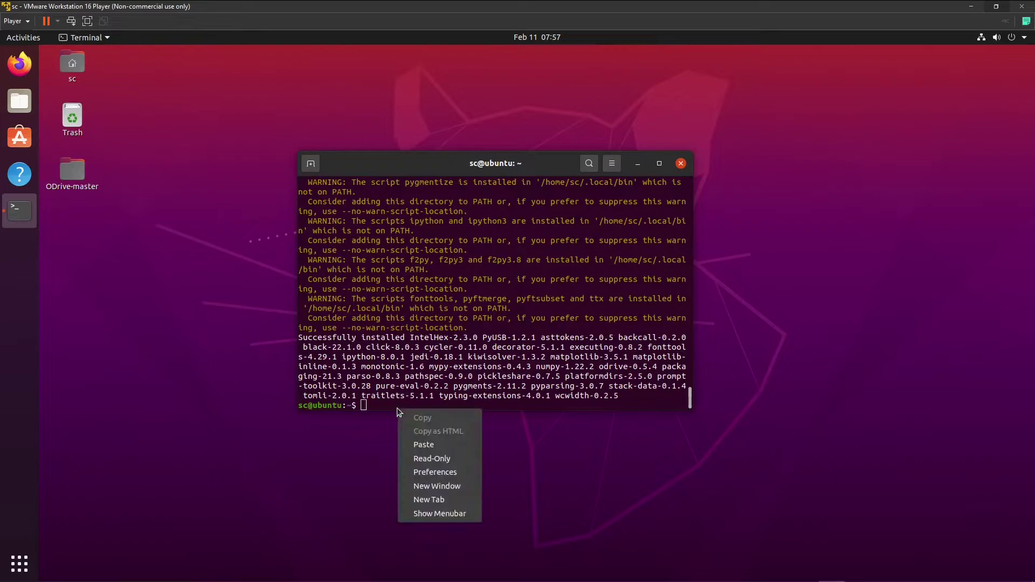
click(423, 443)
Run the sudo pip3 odrive upgrade, then reboot the VM with 'sudo reboot' copied from the notes.
key(Return)
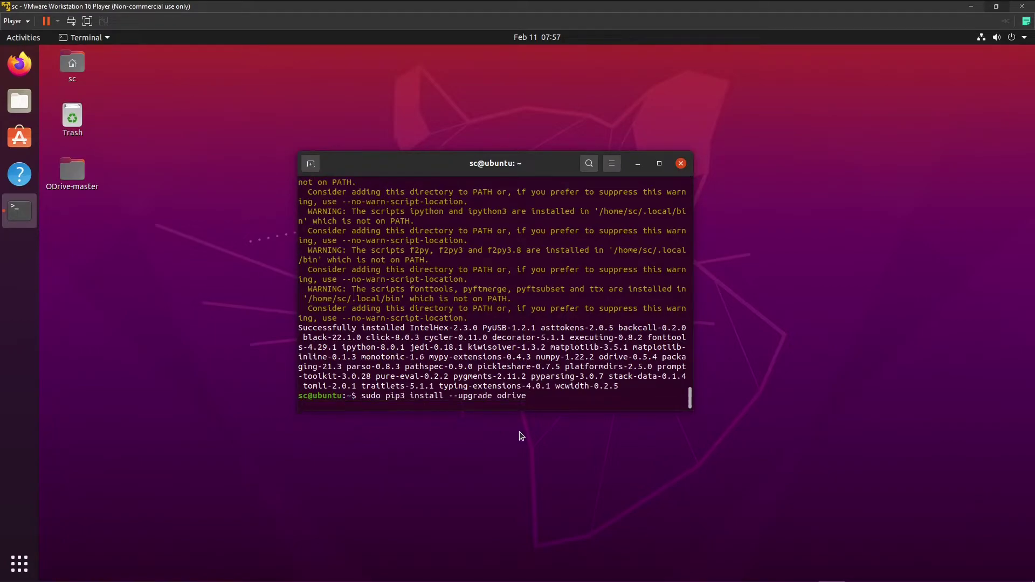
mouse_move(784, 564)
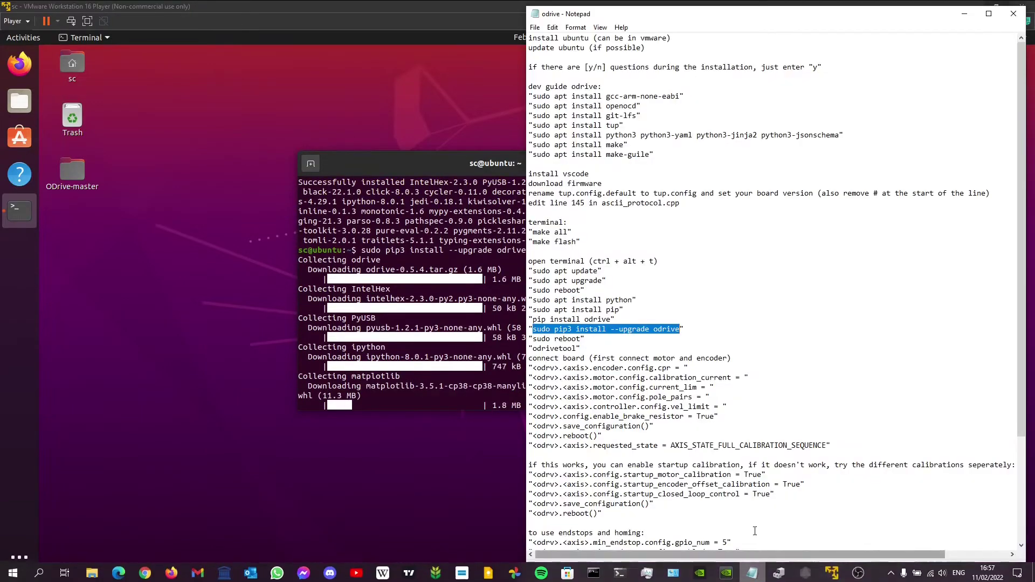
click(533, 340)
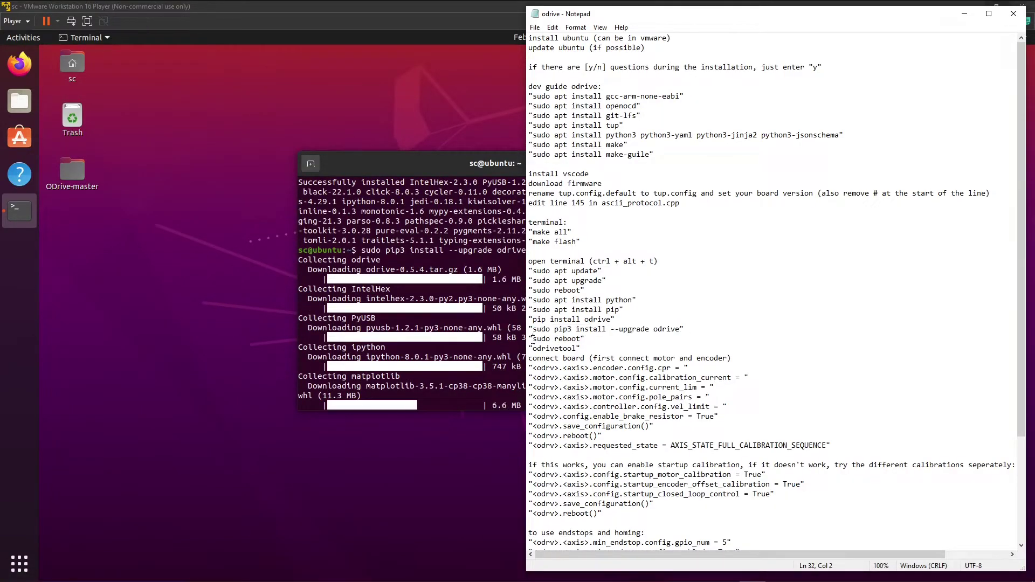
drag(534, 340, 583, 339)
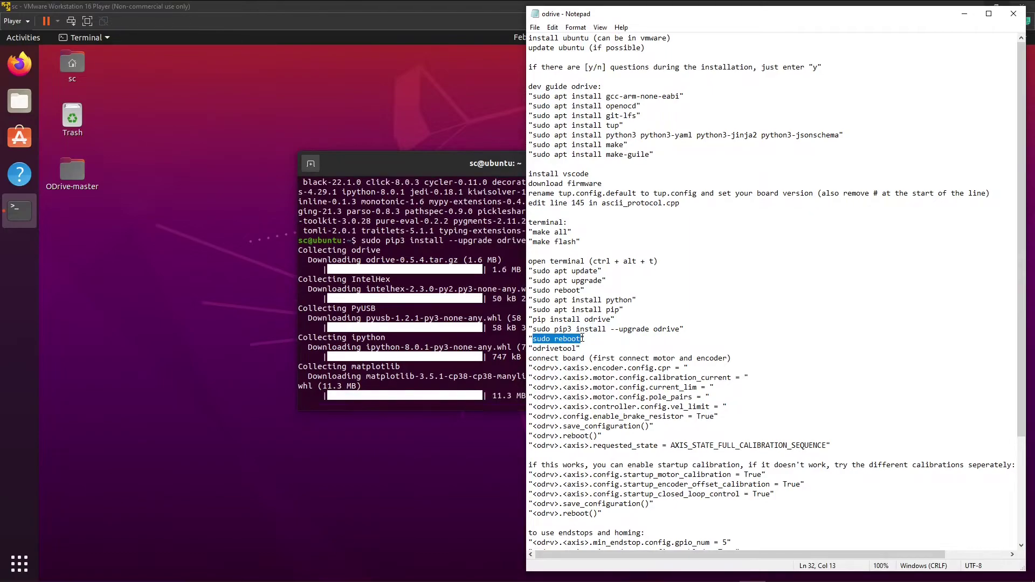
click(447, 445)
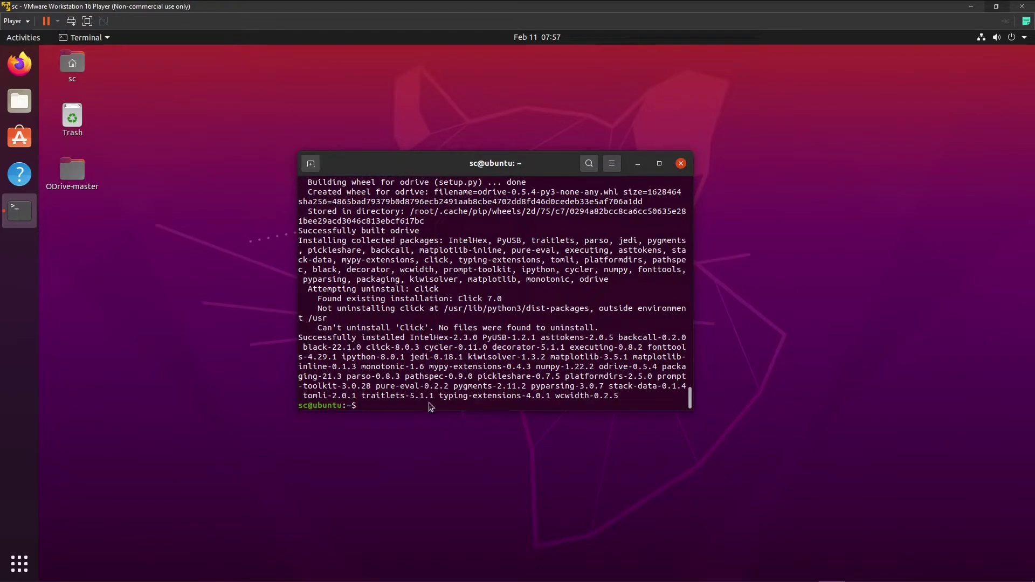
right_click(430, 404)
click(453, 439)
key(Return)
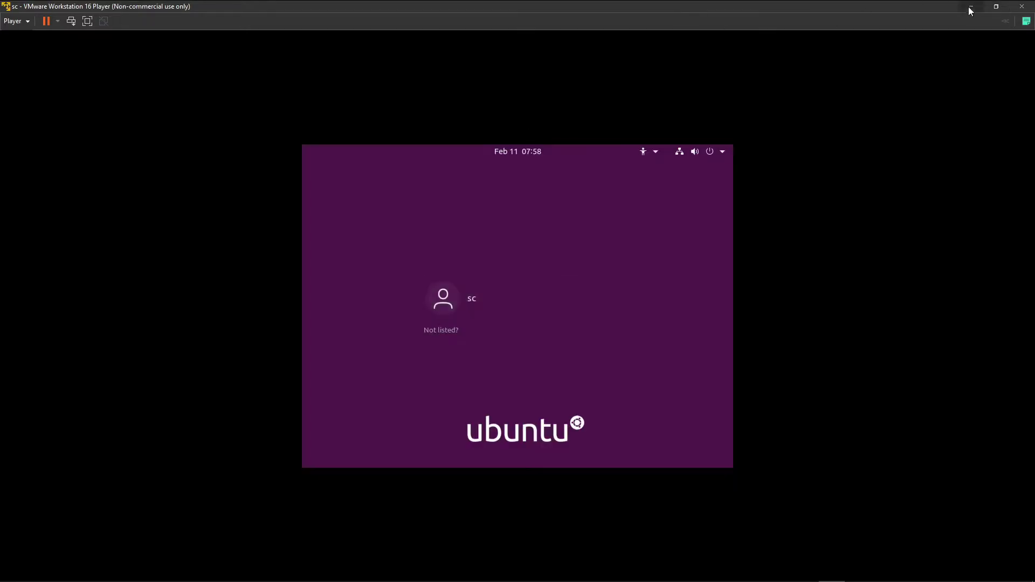
Resize the VM window, log in as sc, and open a new terminal.
click(996, 6)
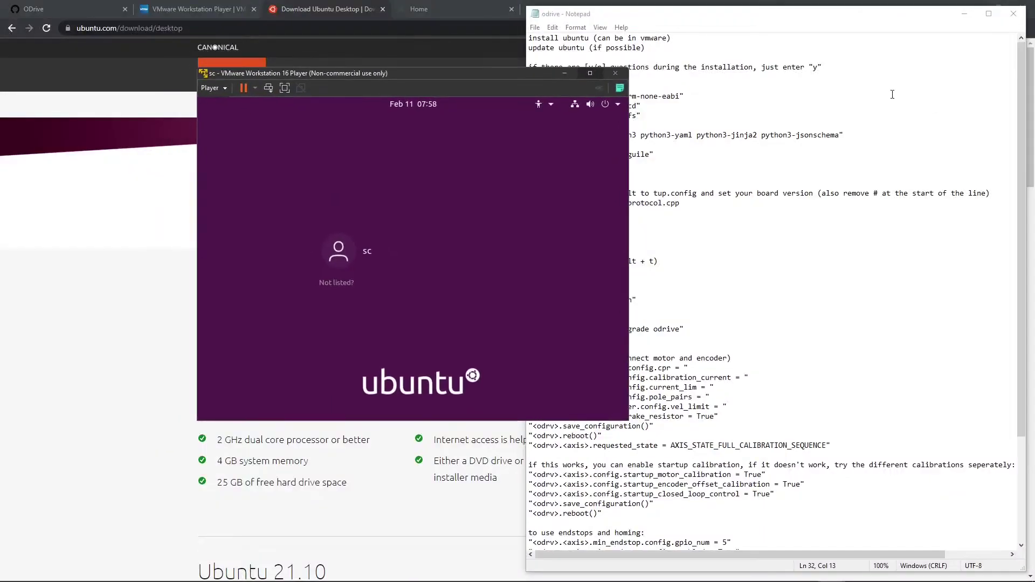
click(589, 73)
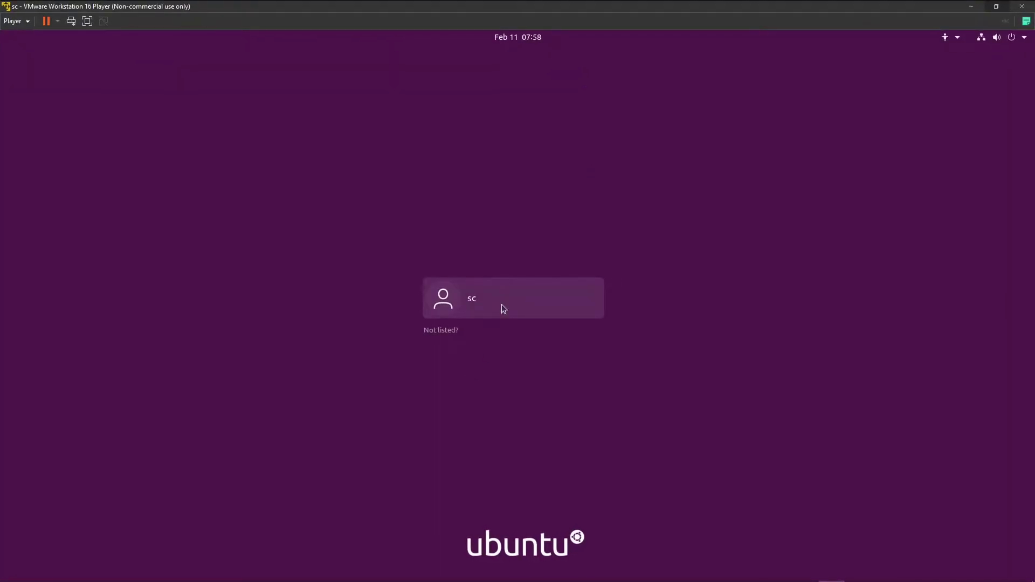
click(503, 305)
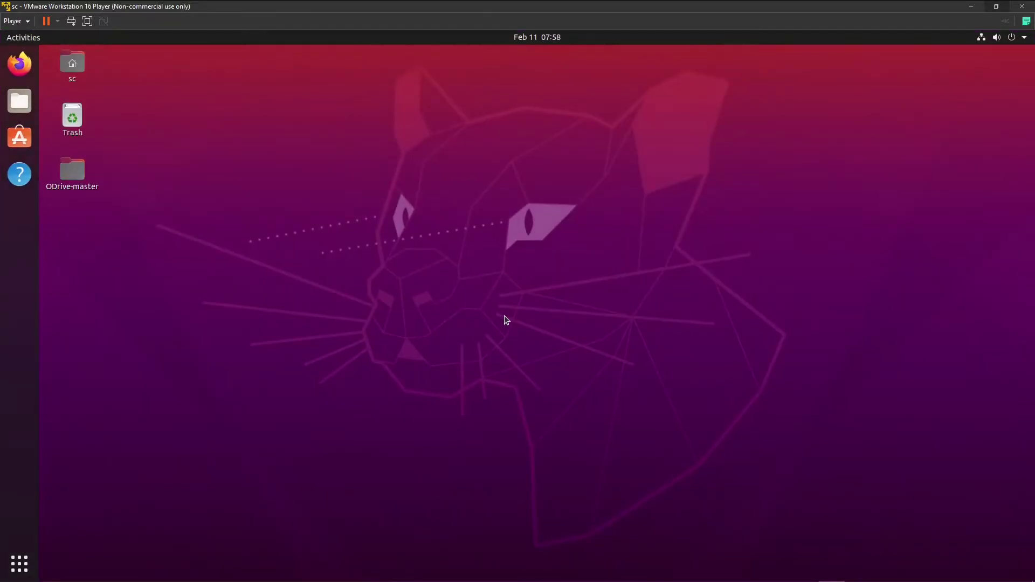
key(ctrl+alt+t)
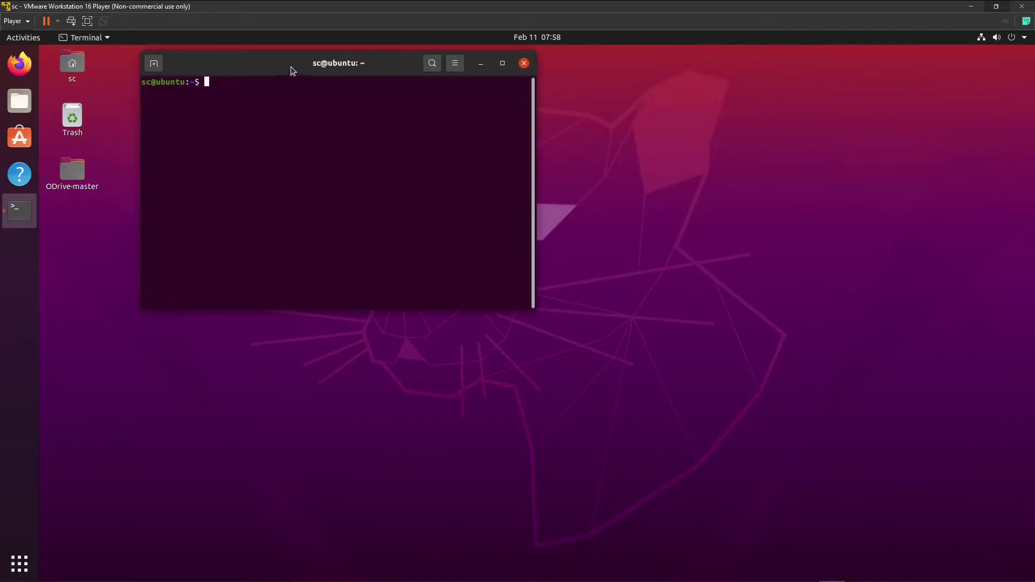
drag(292, 70, 398, 151)
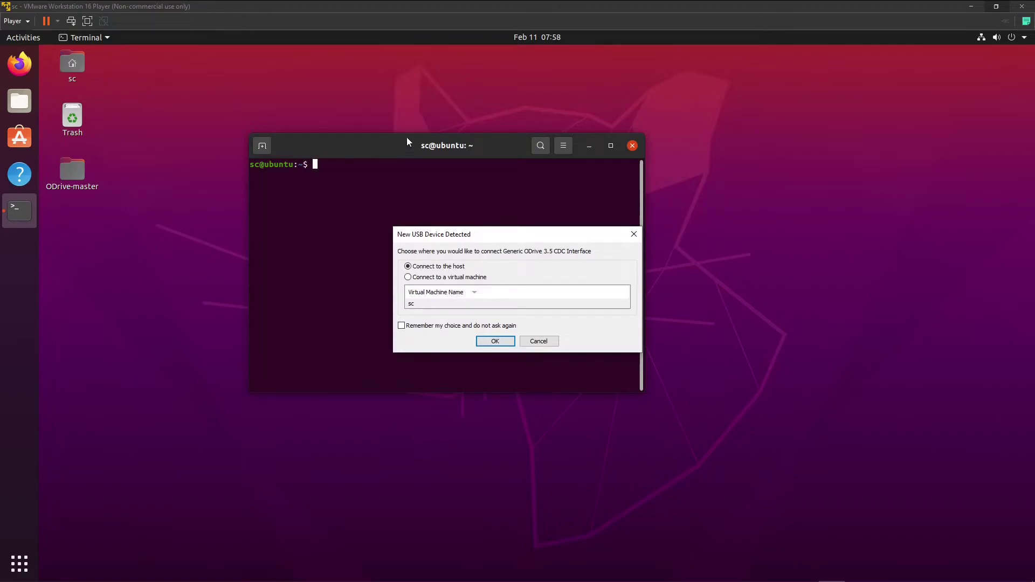
Connect the ODrive USB device to the VM and run odrivetool, highlighting its serial number and odrv0.
click(471, 277)
key(Return)
text(odr)
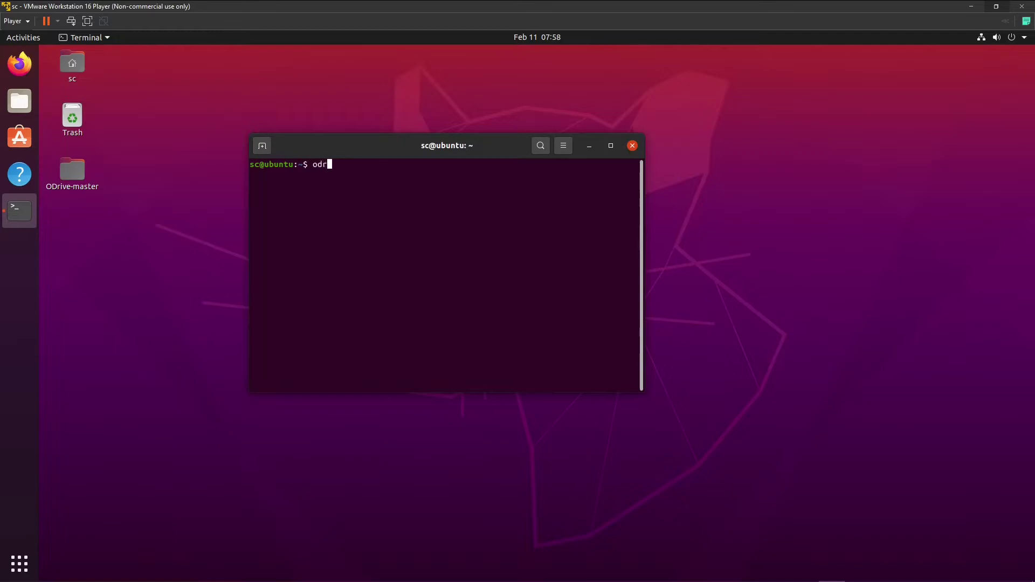
text(ivetool)
key(Return)
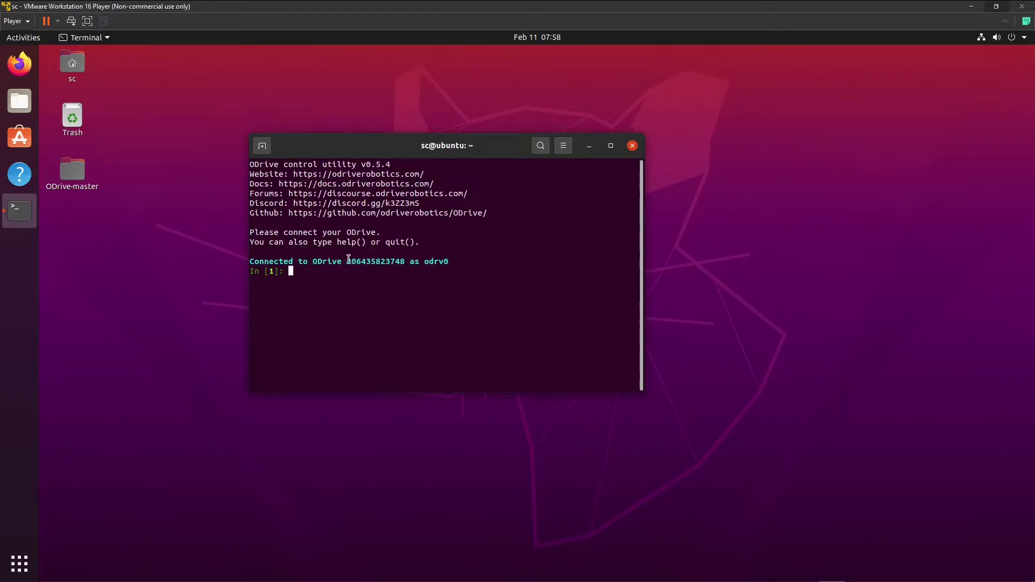
drag(348, 259, 430, 274)
click(402, 264)
double_click(429, 264)
click(429, 274)
Copy the encoder cpr command line from the odrive setup notes.
click(752, 578)
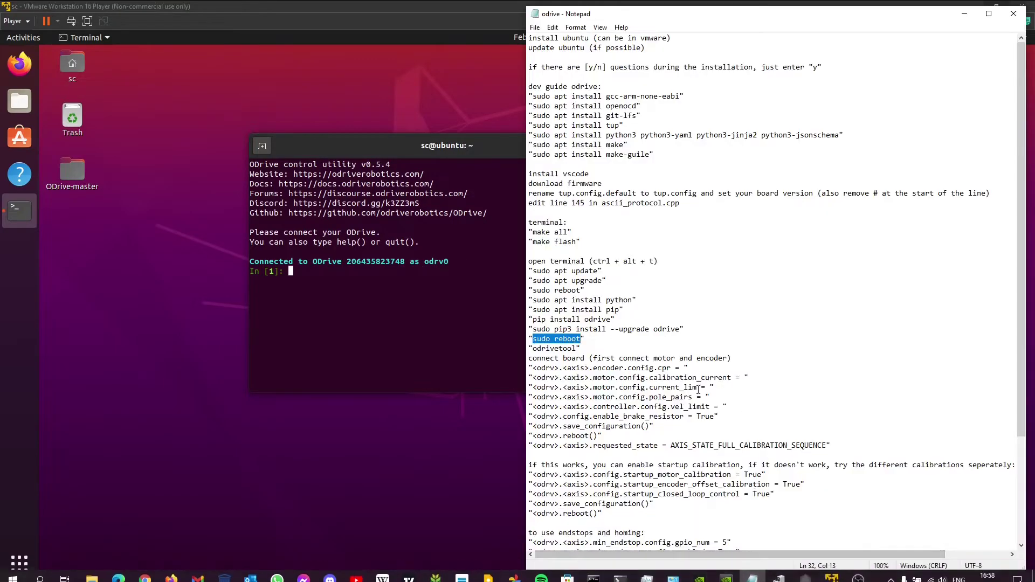
scroll(591, 362, down, 1)
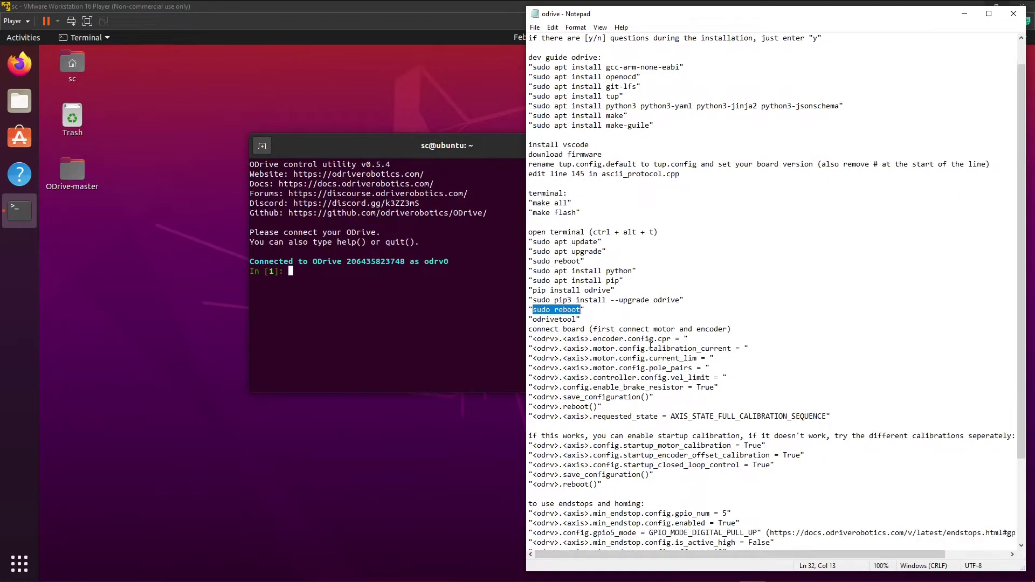
drag(680, 338, 616, 349)
click(539, 339)
drag(533, 340, 554, 339)
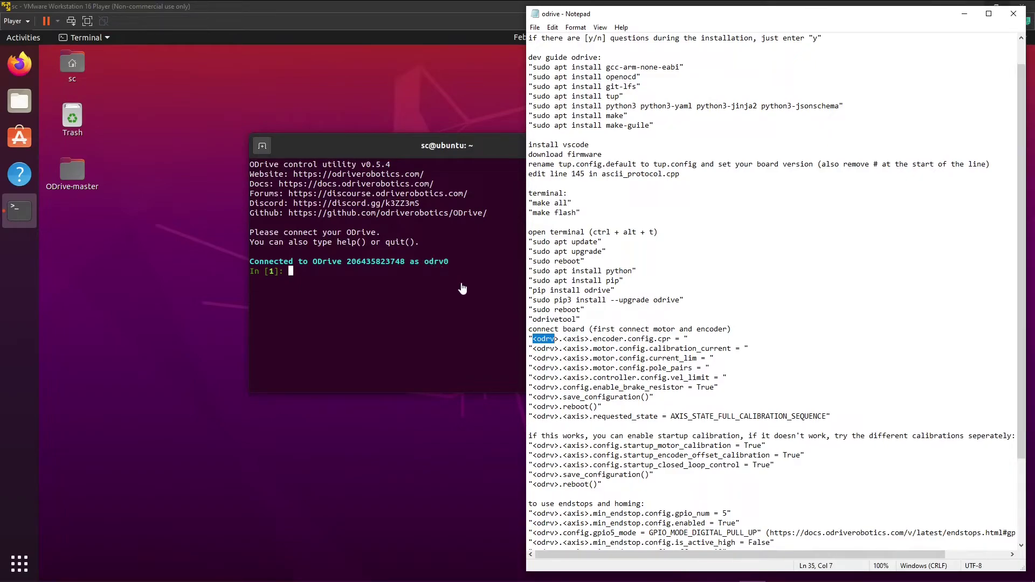
drag(568, 339, 581, 338)
drag(683, 338, 534, 339)
key(ctrl+c)
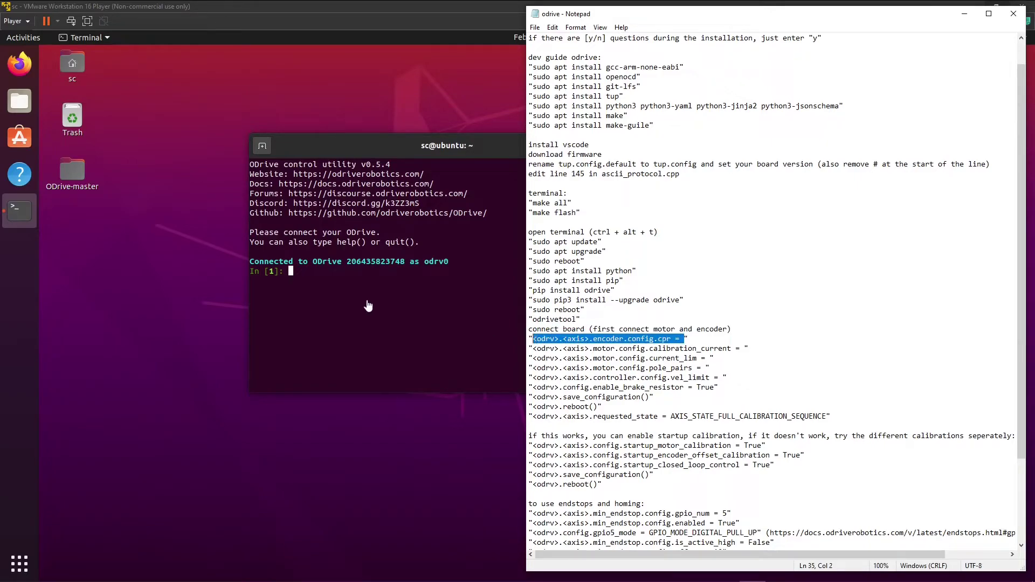
Paste and edit the command into 'odrv0.axis0.encoder.config.cpr = 1600' and run it.
click(326, 277)
right_click(325, 278)
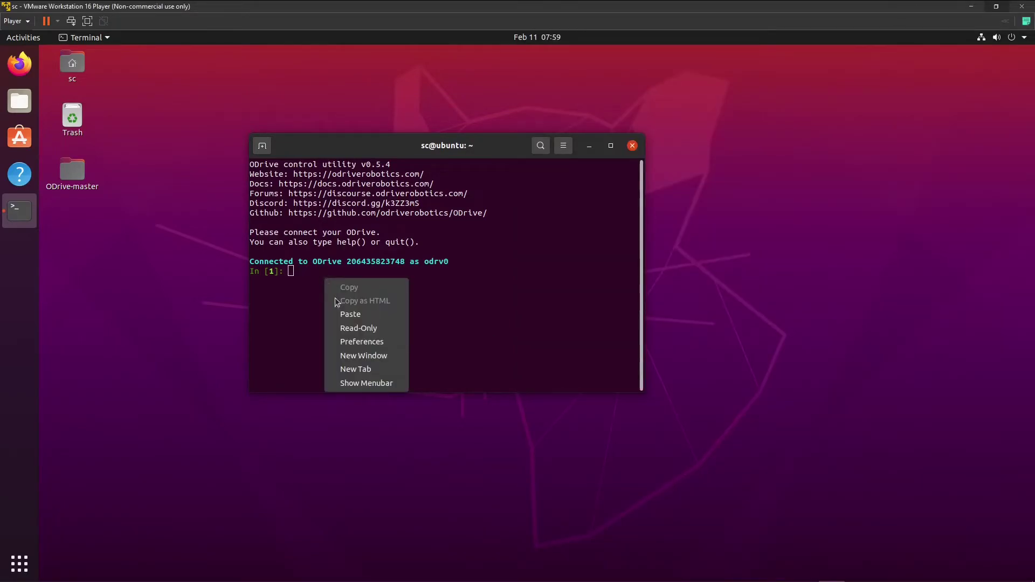
click(347, 314)
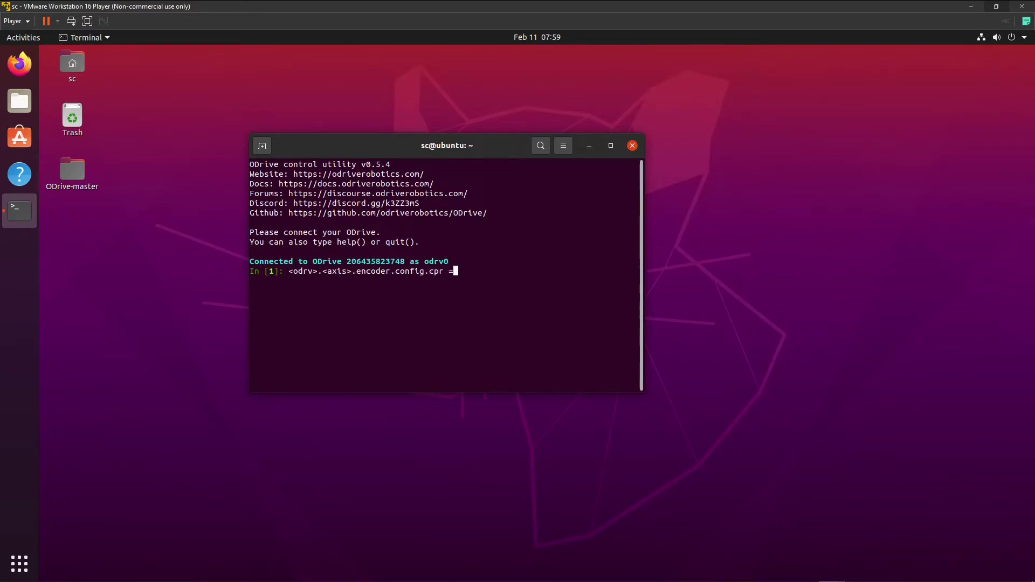
key(Left)
key(Left)
key(Left)
key(Left)
key(Left)
key(Left)
key(Left)
key(Left)
key(Left)
key(Left)
key(Left)
key(Left)
key(Left)
key(Left)
key(Left)
key(Left)
key(Left)
key(Left)
key(Left)
key(Left)
key(Right)
key(BackSpace)
key(BackSpace)
key(BackSpace)
key(BackSpace)
key(BackSpace)
key(BackSpace)
text(odrv0)
key(Right)
key(Right)
key(Right)
key(Right)
key(Right)
key(Right)
key(Right)
key(BackSpace)
key(BackSpace)
key(BackSpace)
key(BackSpace)
key(BackSpace)
key(BackSpace)
text(axis0)
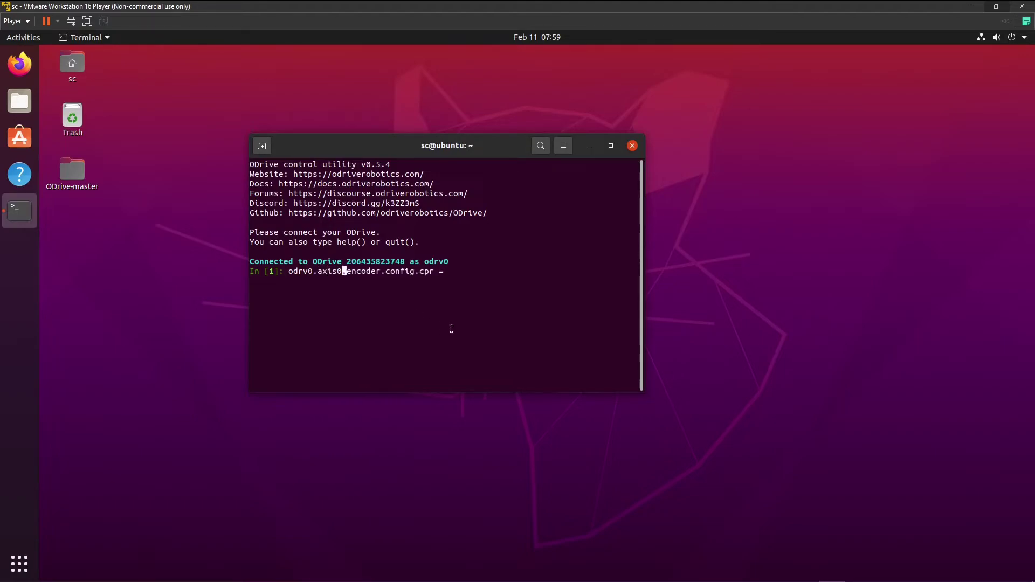
key(Right)
key(Right)
key(Right)
key(Right)
key(Right)
key(Right)
key(Right)
key(Right)
key(Right)
key(Right)
key(Right)
key(Right)
key(Right)
key(Right)
key(Right)
key(Right)
key(Right)
key(Right)
key(Right)
key(Right)
text(1600)
key(Return)
Recall the command, change axis0 to axis1, and run it to set axis1 cpr to 1600.
key(Up)
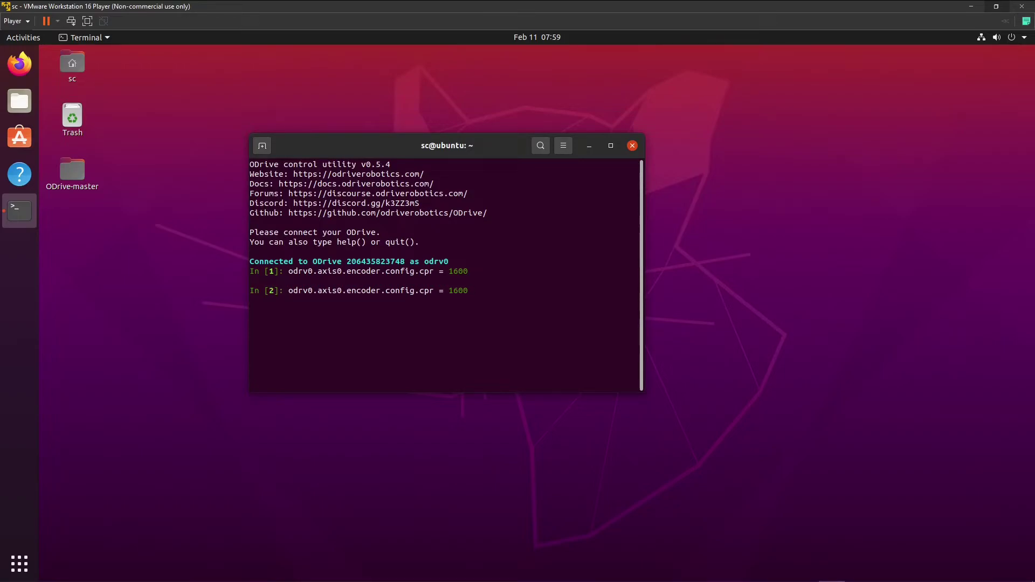
key(Left)
key(Left)
key(Left)
key(Left)
key(Left)
key(Left)
key(Left)
key(Left)
key(Left)
key(Left)
key(Left)
key(Left)
key(Left)
key(Left)
key(Left)
key(Left)
key(Left)
key(Left)
key(Left)
key(Left)
key(Left)
key(Right)
key(BackSpace)
text(1)
key(Return)
mouse_move(543, 574)
click(752, 572)
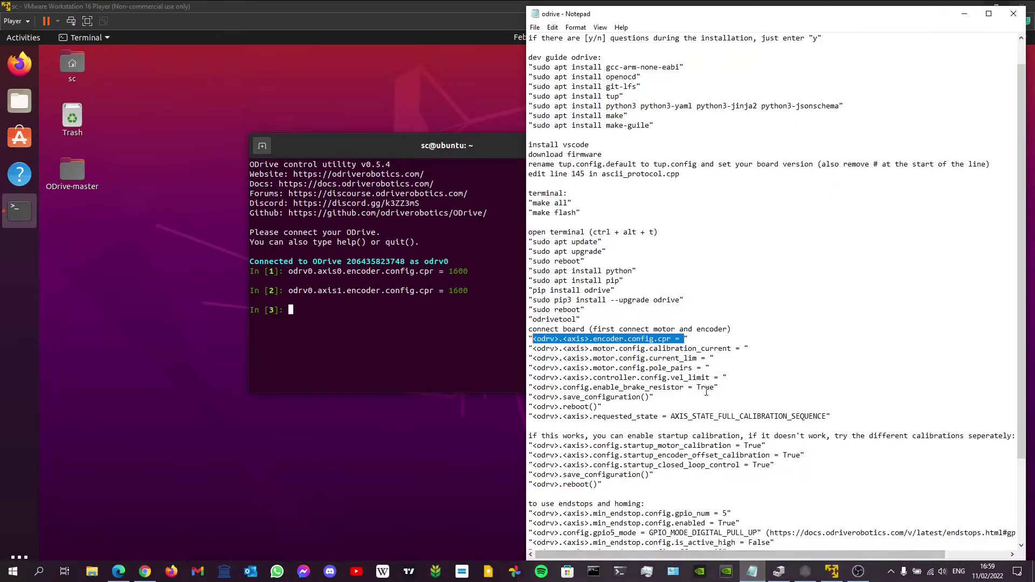
scroll(703, 392, down, 3)
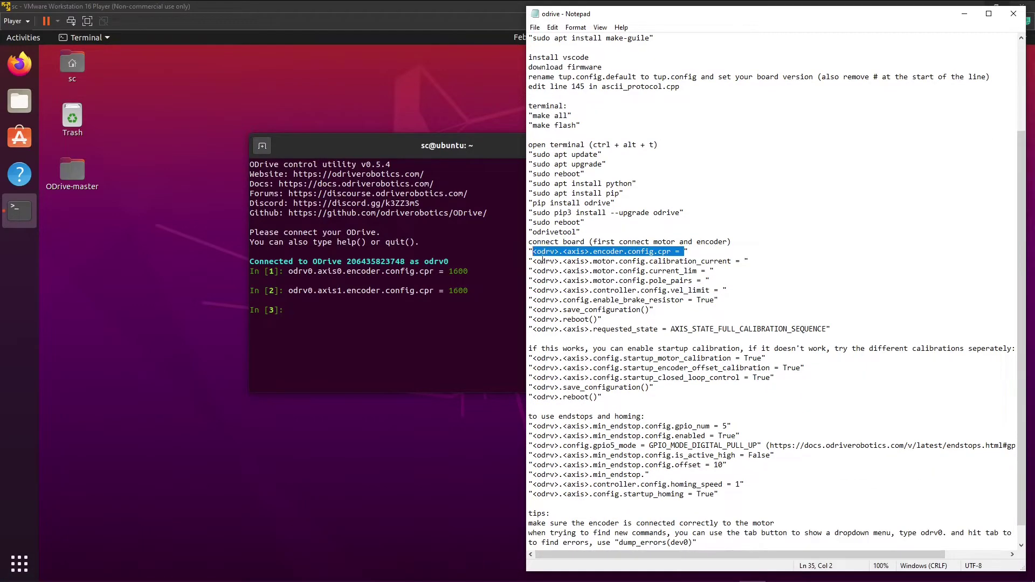
drag(541, 261, 663, 348)
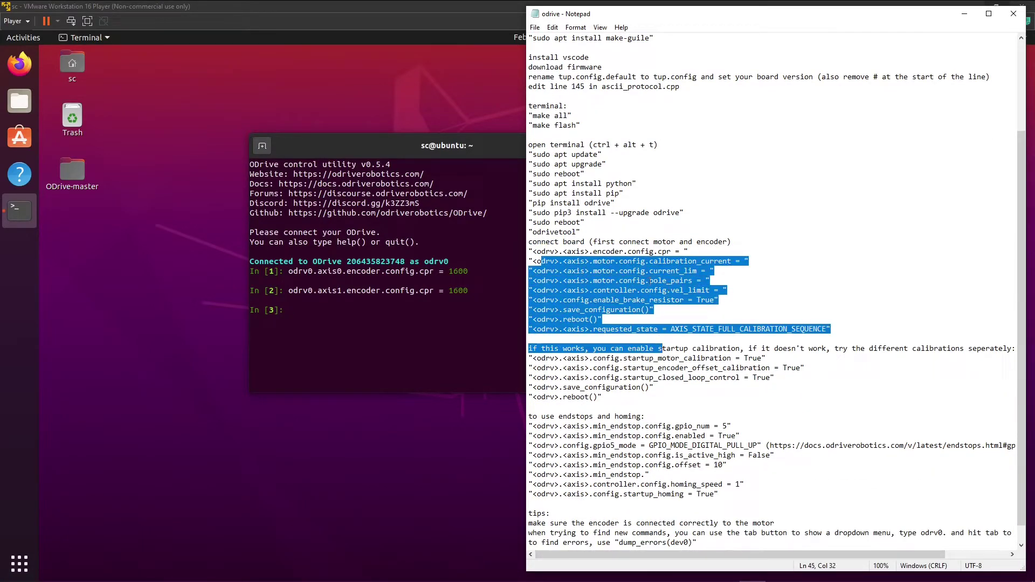
click(651, 281)
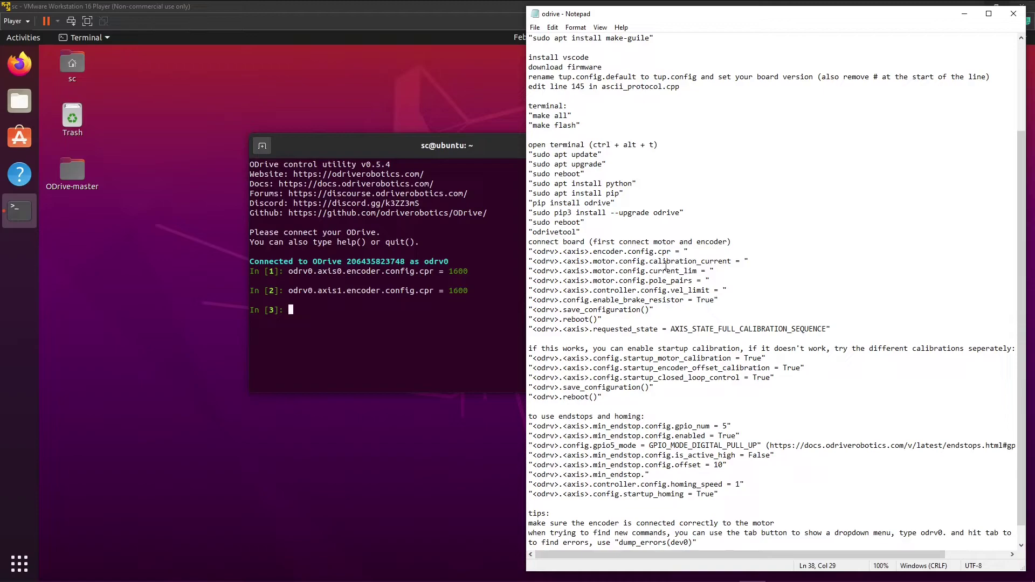
drag(658, 262, 691, 263)
drag(698, 270, 699, 263)
click(698, 272)
drag(627, 282, 707, 281)
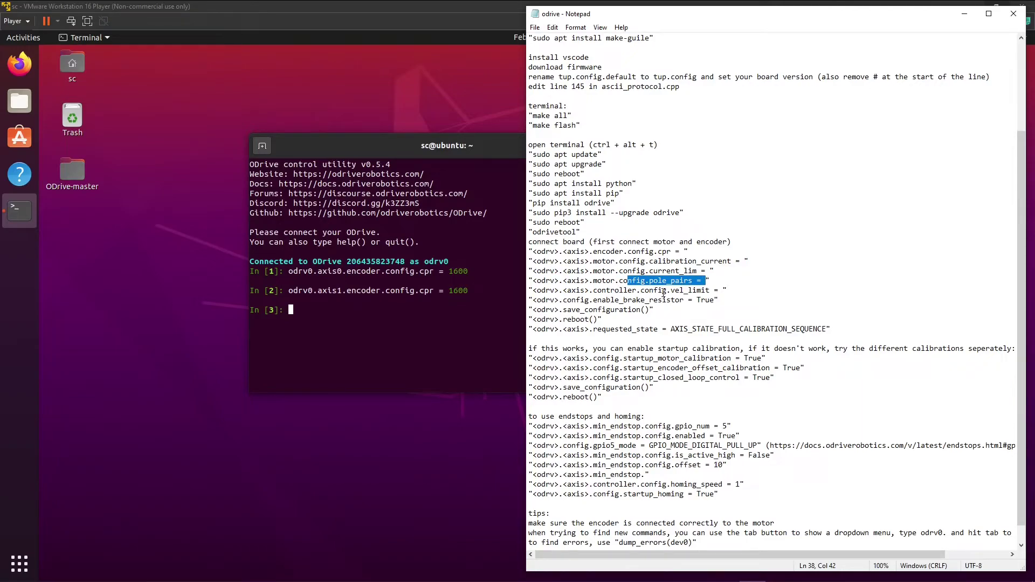
drag(664, 292, 703, 290)
drag(612, 304, 712, 298)
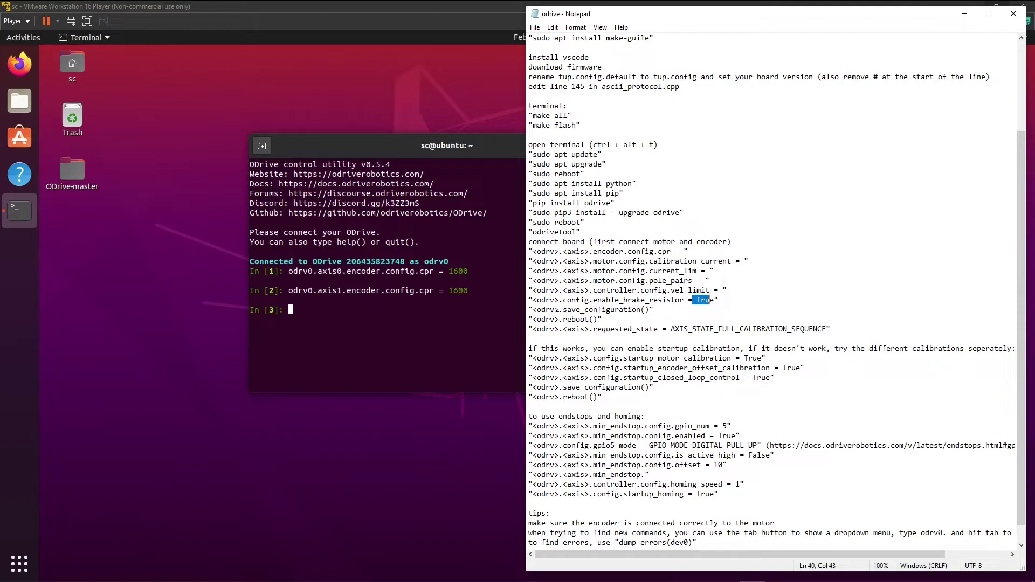
drag(563, 263, 641, 291)
drag(552, 311, 584, 310)
drag(552, 330, 806, 329)
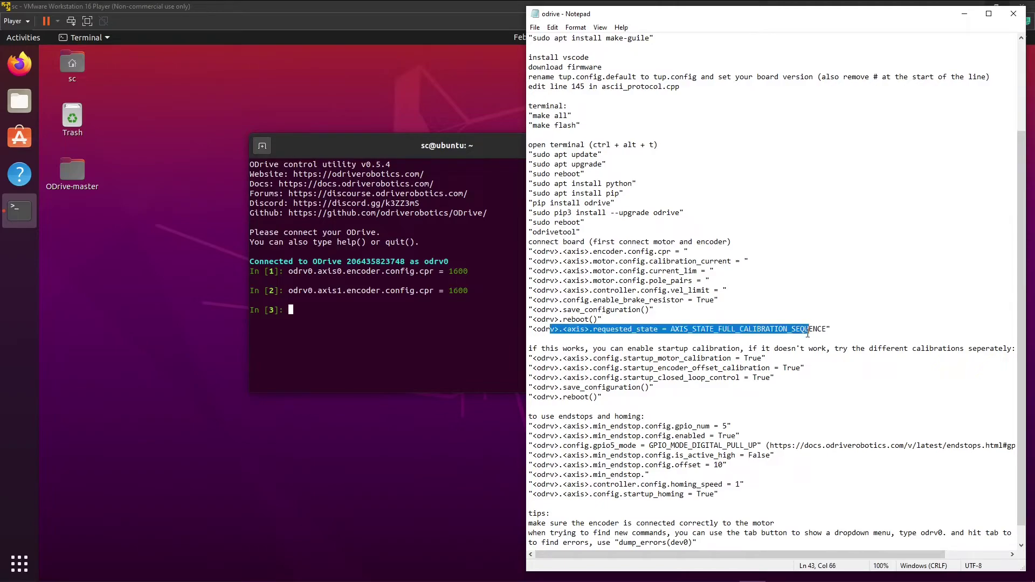
click(801, 329)
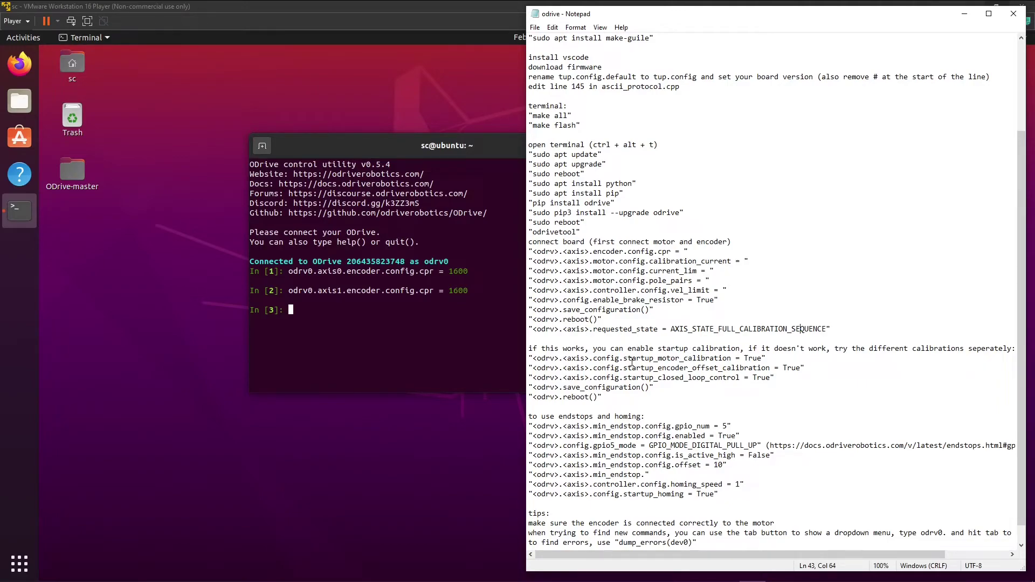
drag(631, 358, 733, 358)
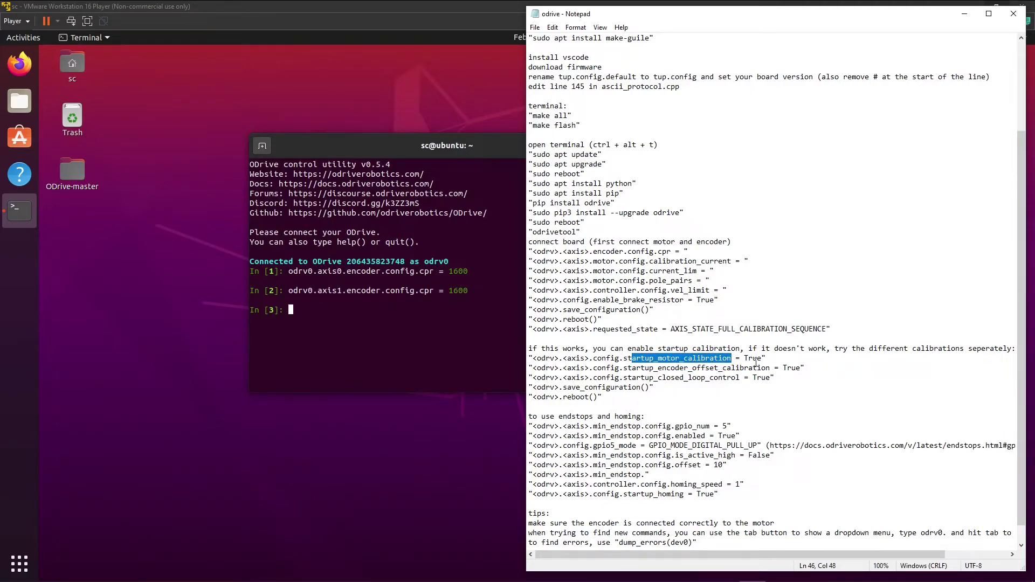
click(756, 360)
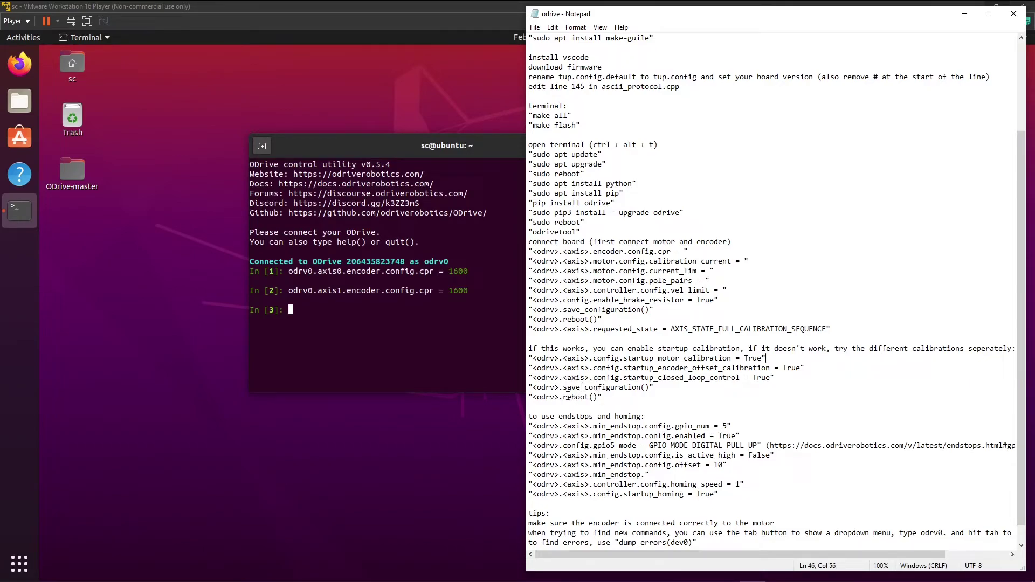
scroll(626, 344, down, 1)
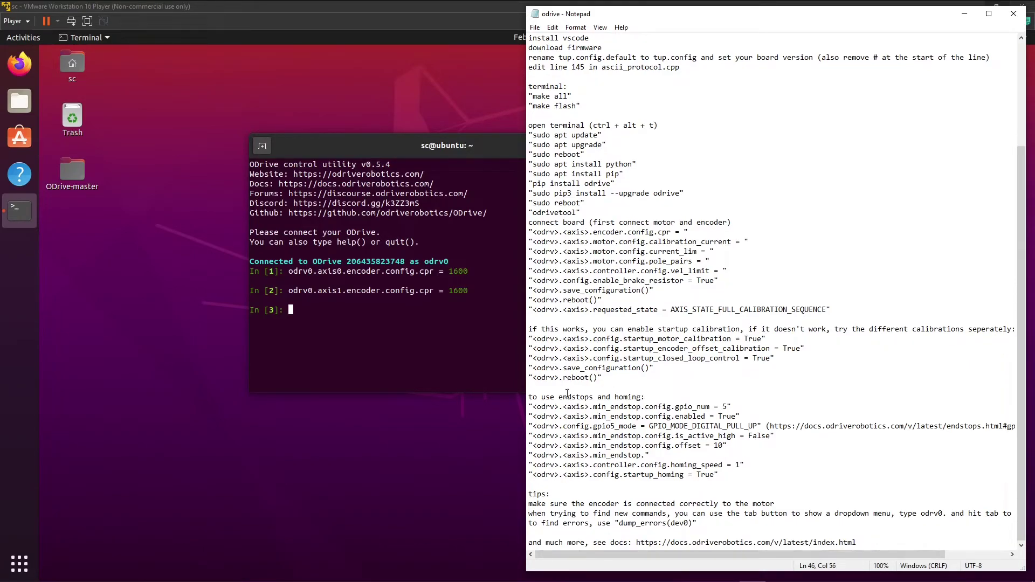
Review the endstop notes: min_endstop enabled, DIGITAL_PULL_UP gpio mode and active_high.
drag(563, 397, 727, 405)
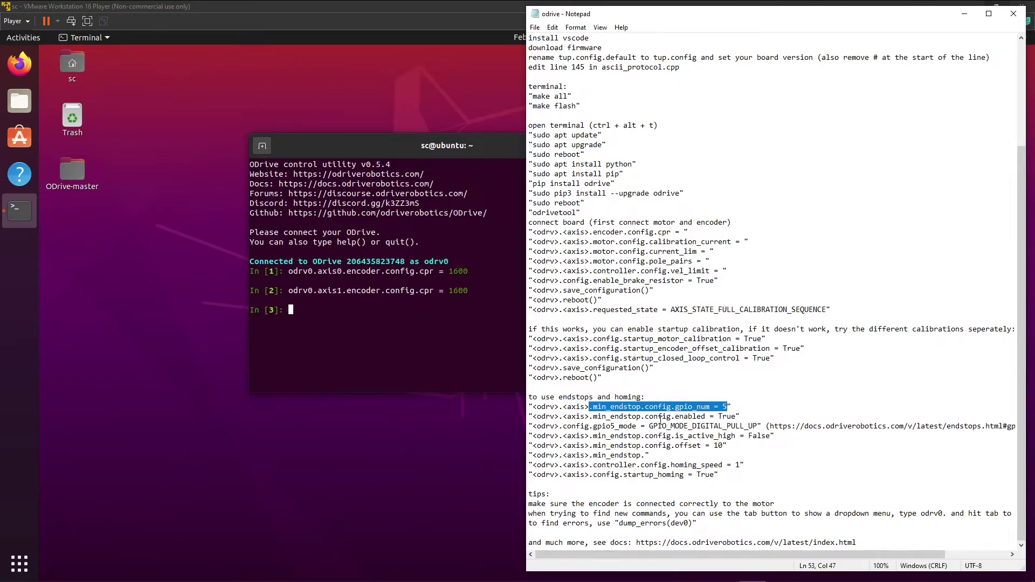
drag(659, 418, 722, 417)
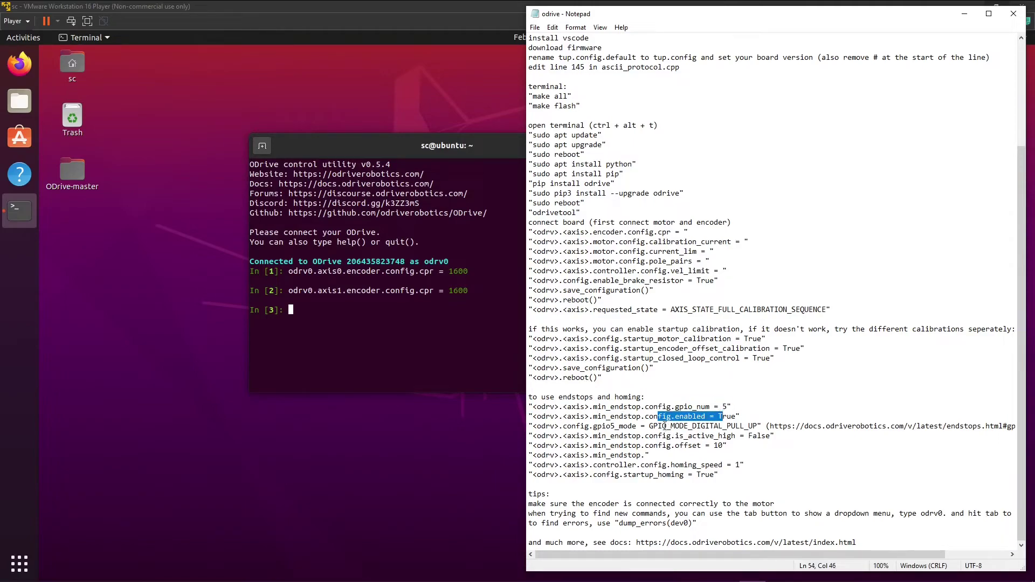
drag(650, 426, 689, 426)
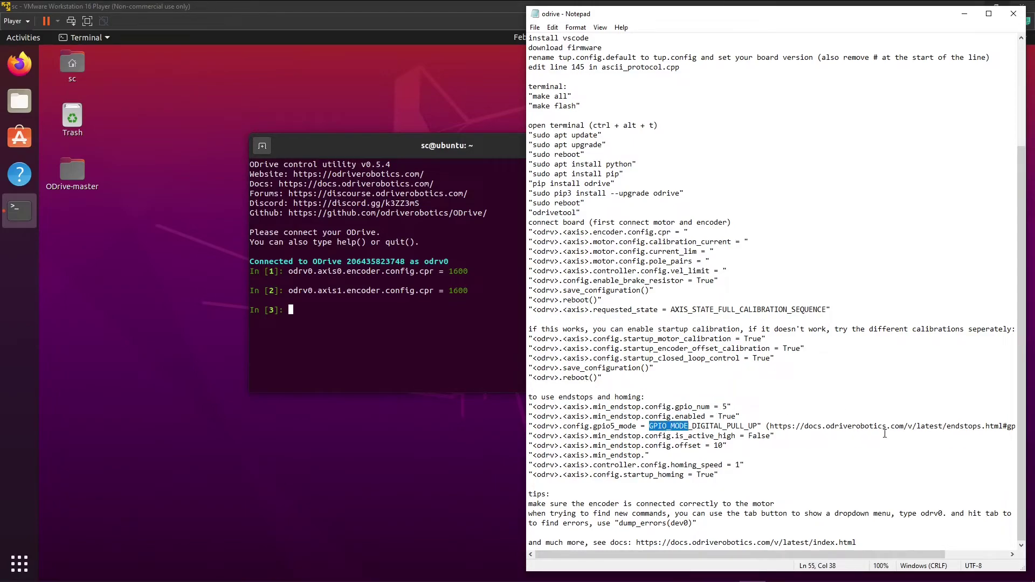
click(903, 426)
drag(778, 21, 696, 23)
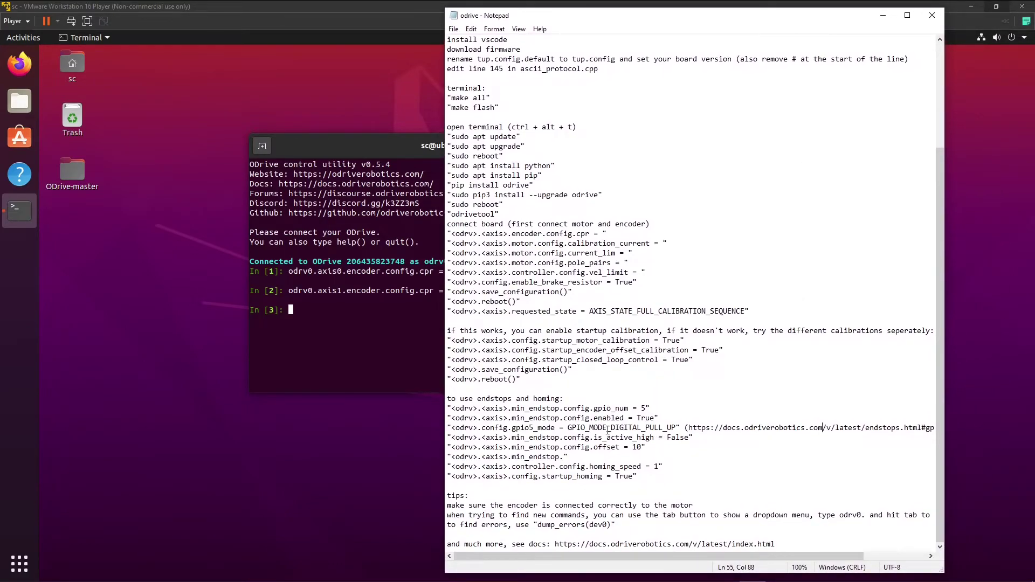
drag(610, 429, 670, 427)
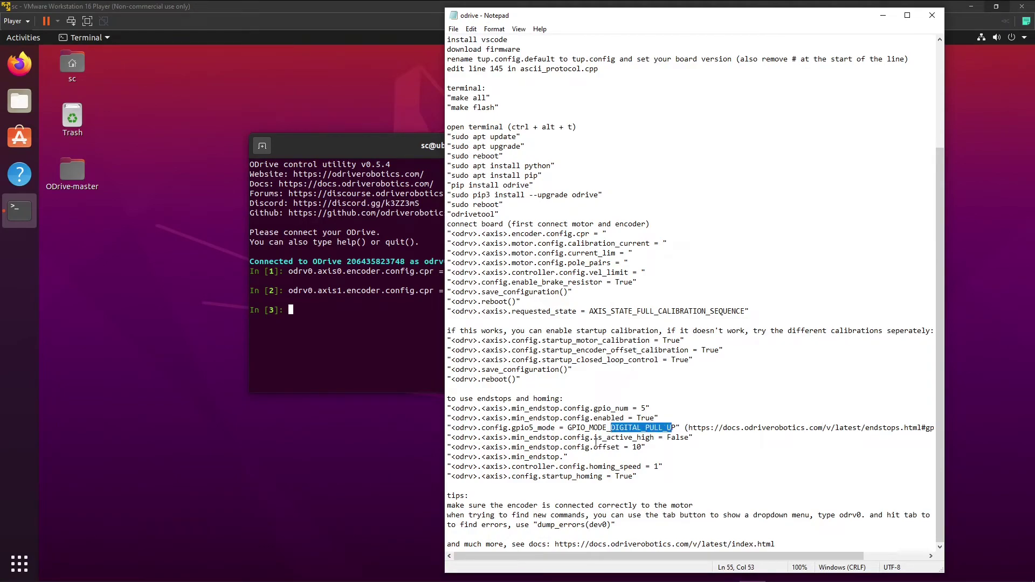
drag(608, 438, 667, 438)
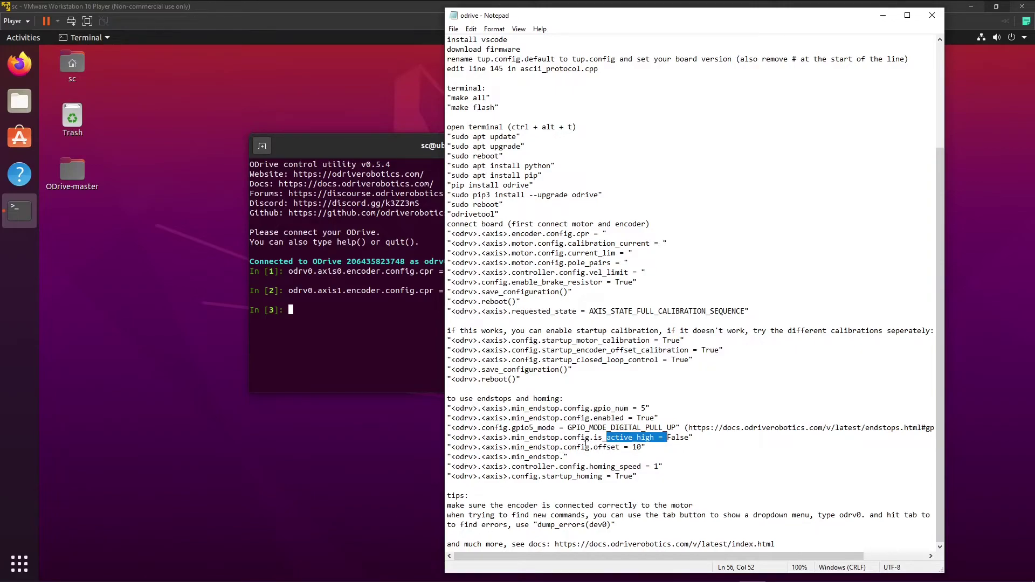
Change the endstop offset from 10 to 48 and save the notes.
drag(571, 447, 644, 449)
click(644, 448)
key(BackSpace)
key(BackSpace)
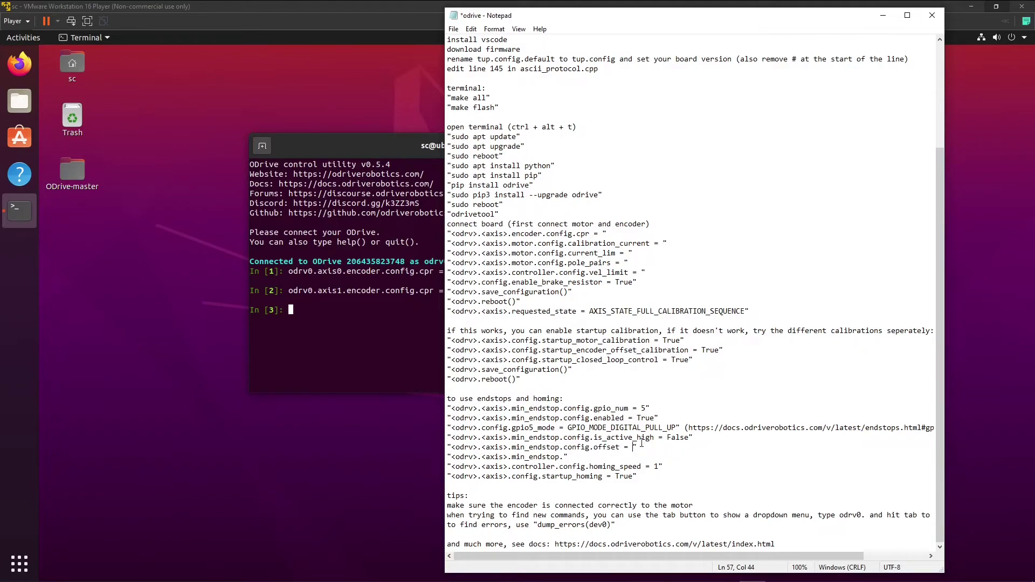
text(48)
key(ctrl+s)
Review the min_endstop, homing_speed and startup_homing lines, then move to the command-finding tips.
drag(483, 461, 561, 456)
click(563, 456)
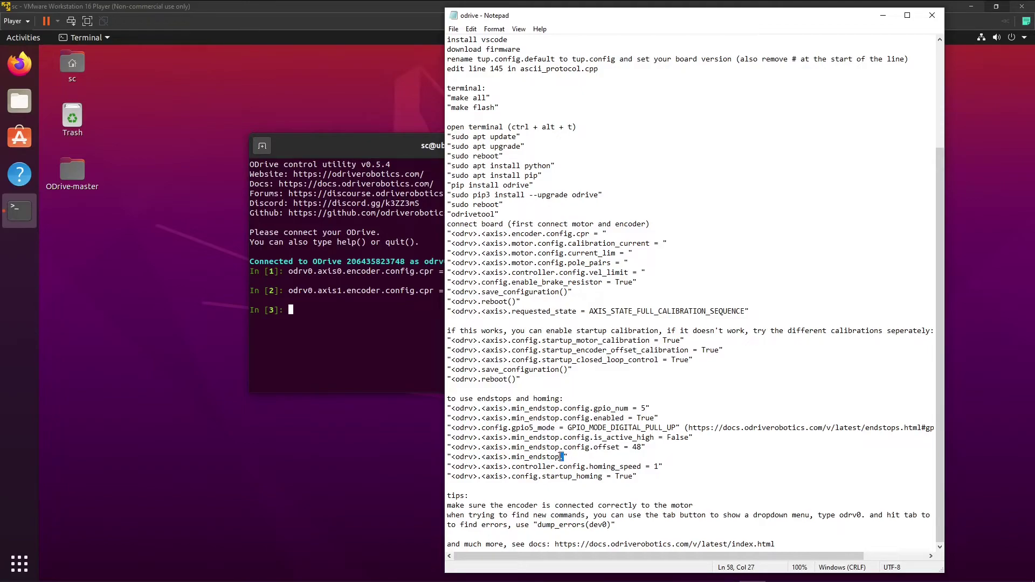
click(566, 457)
drag(563, 466, 627, 470)
drag(529, 478, 629, 480)
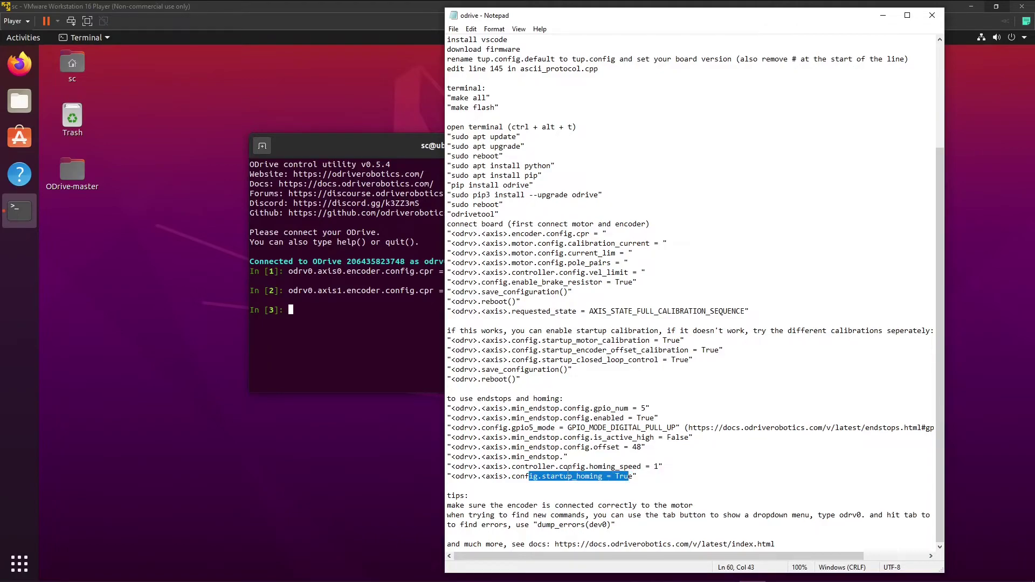
click(615, 476)
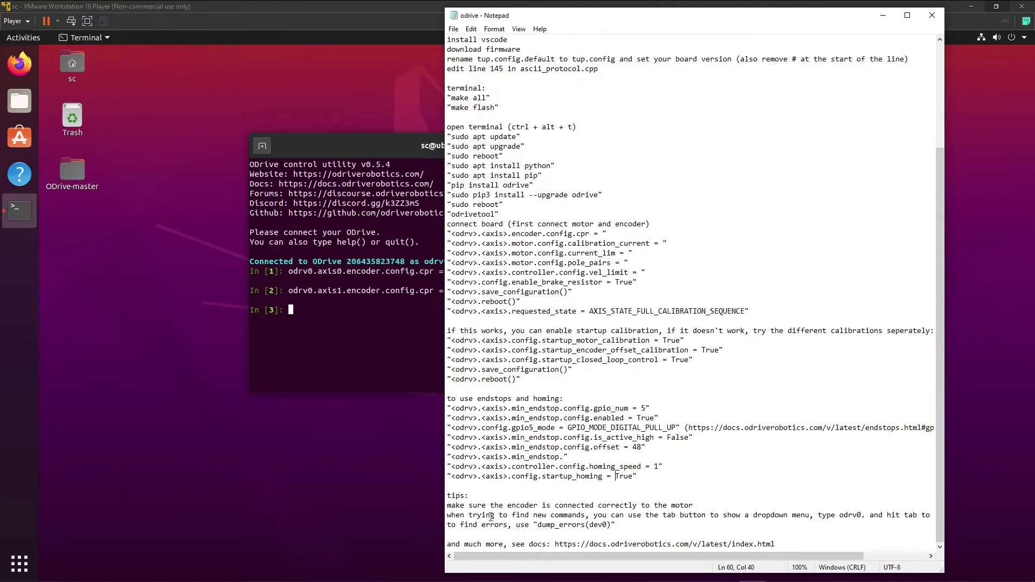
click(539, 515)
Paste dump_errors(dev0), change it to dump_errors(odrv0), run it and confirm no errors reported.
drag(539, 526, 612, 527)
right_click(327, 308)
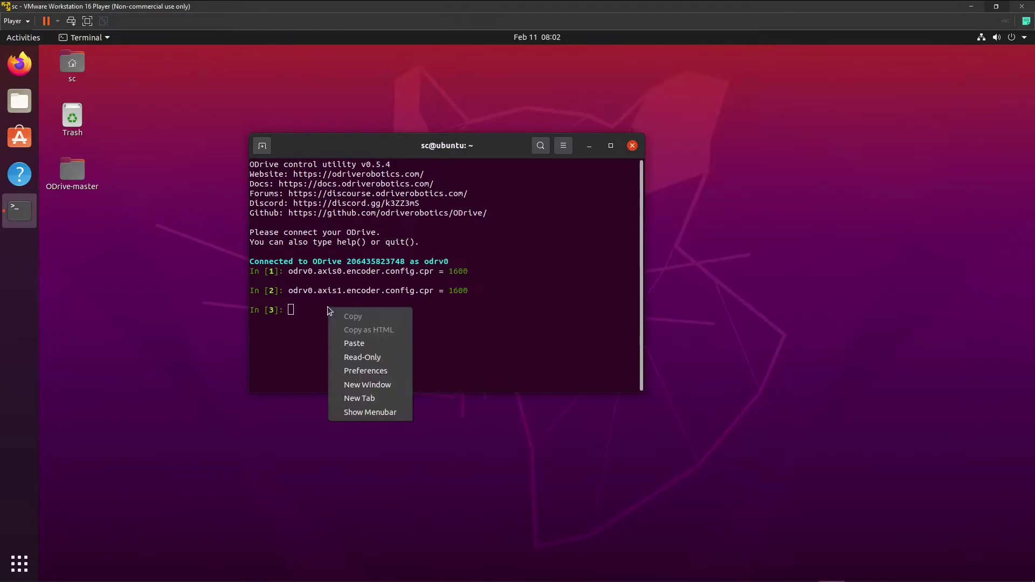
click(379, 347)
key(Left)
key(BackSpace)
key(BackSpace)
key(BackSpace)
key(BackSpace)
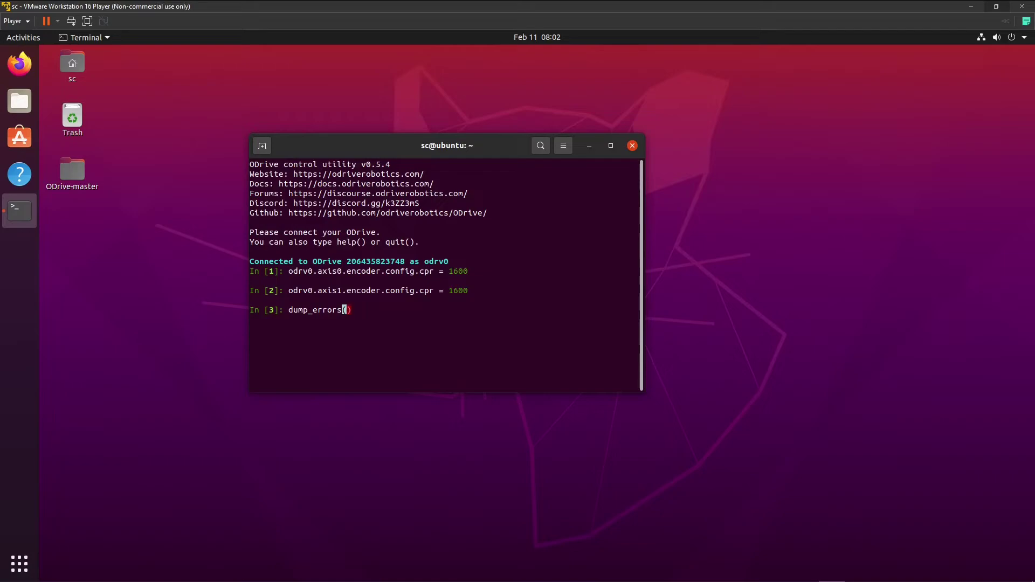
text(odrv0)
key(Return)
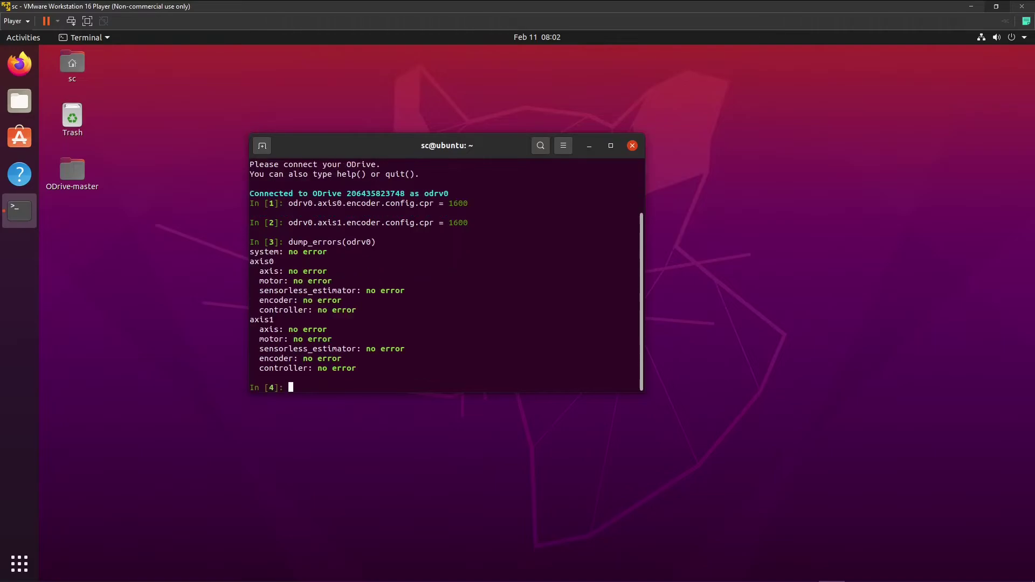
drag(367, 364, 308, 252)
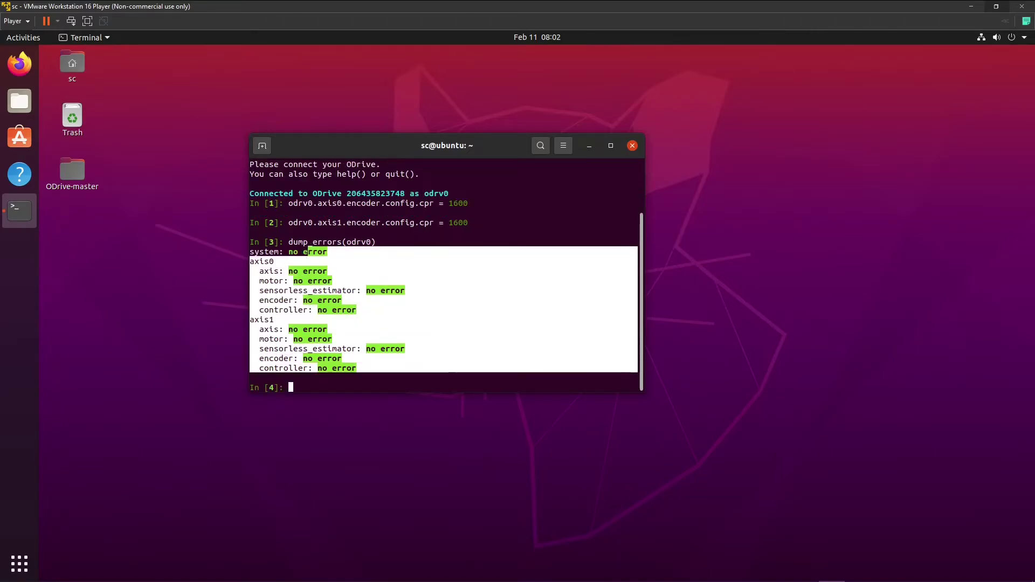
click(466, 382)
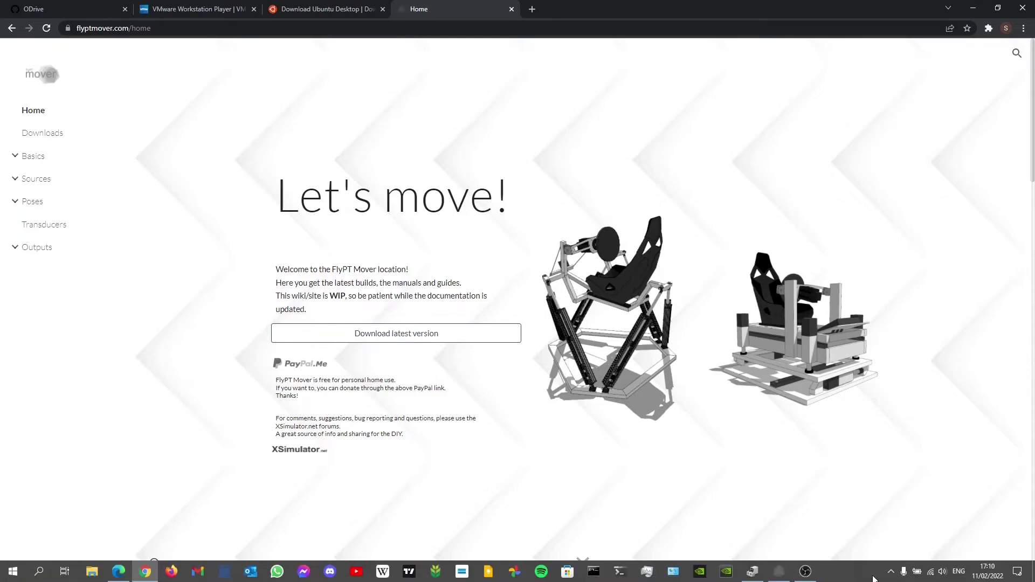
Add an LFS (UDP) source module to FlyPT Mover via Add > Source.
click(779, 571)
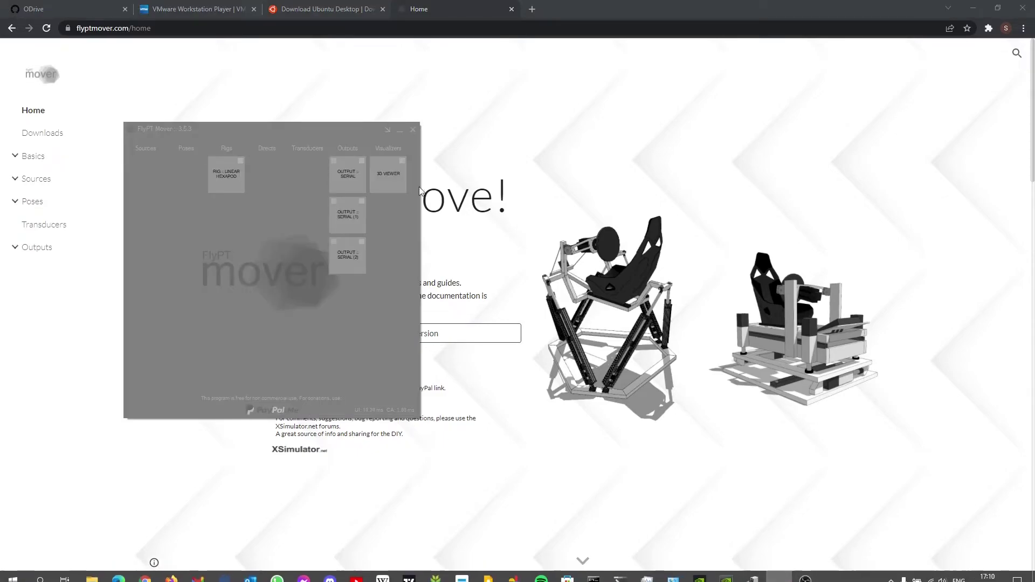
drag(303, 127, 467, 116)
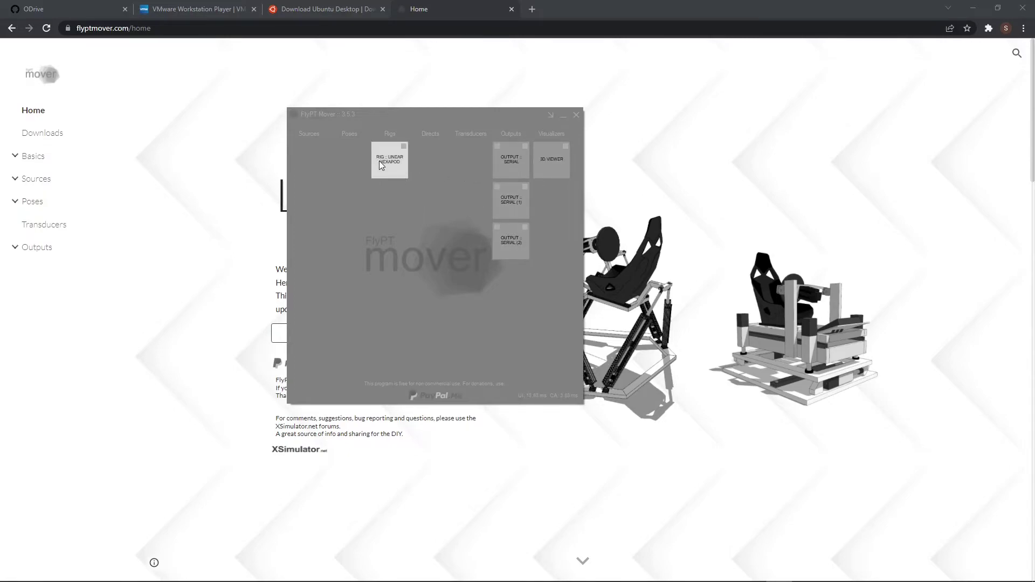
right_click(383, 208)
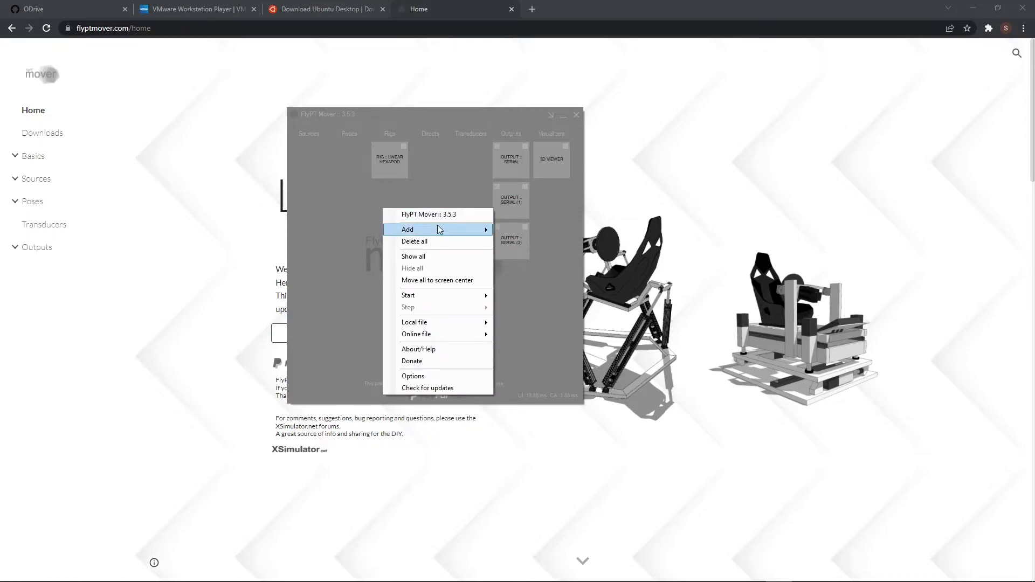
mouse_move(444, 229)
mouse_move(531, 233)
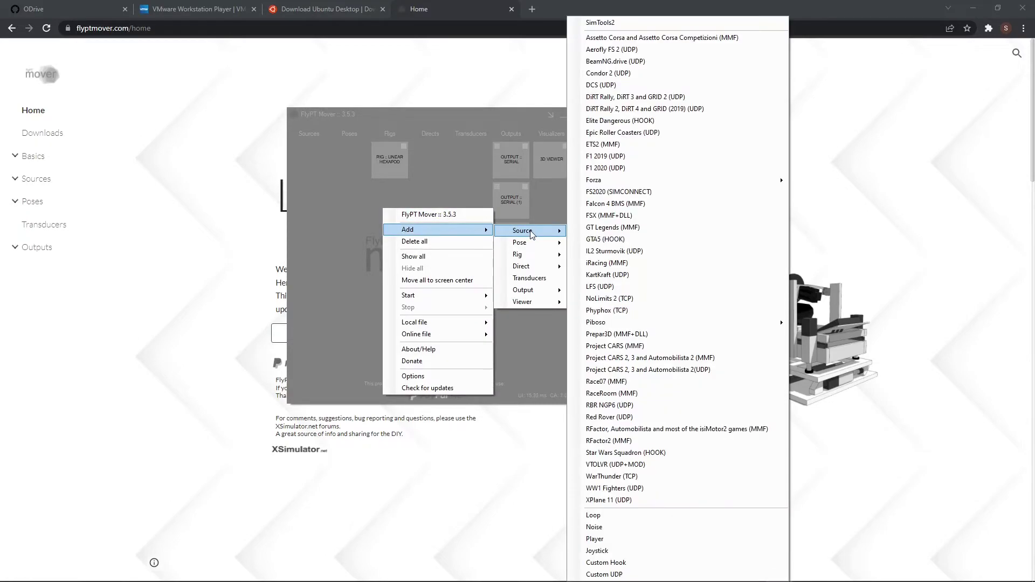
click(653, 287)
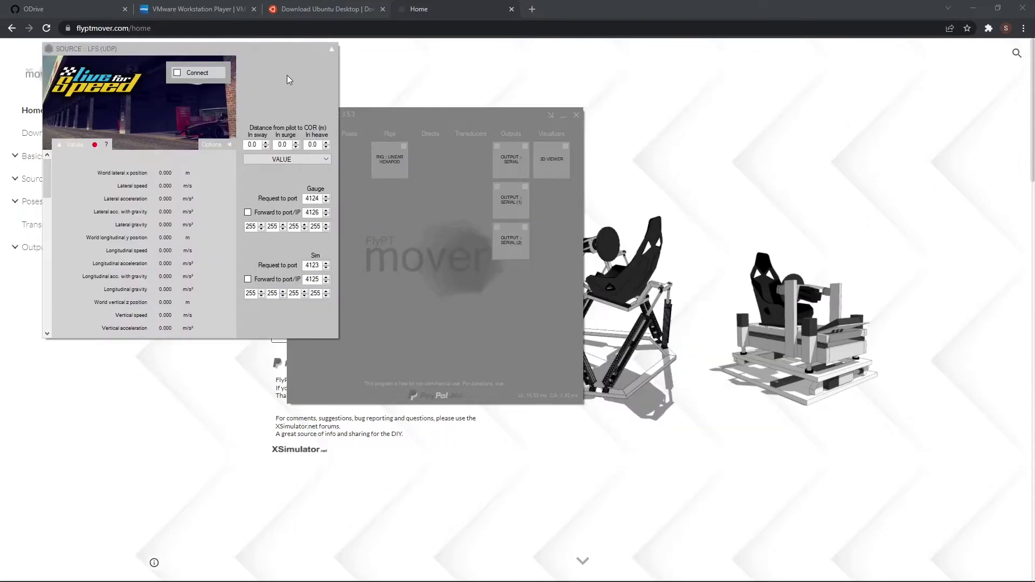
Move the LFS source window aside and hide it.
drag(201, 48, 167, 77)
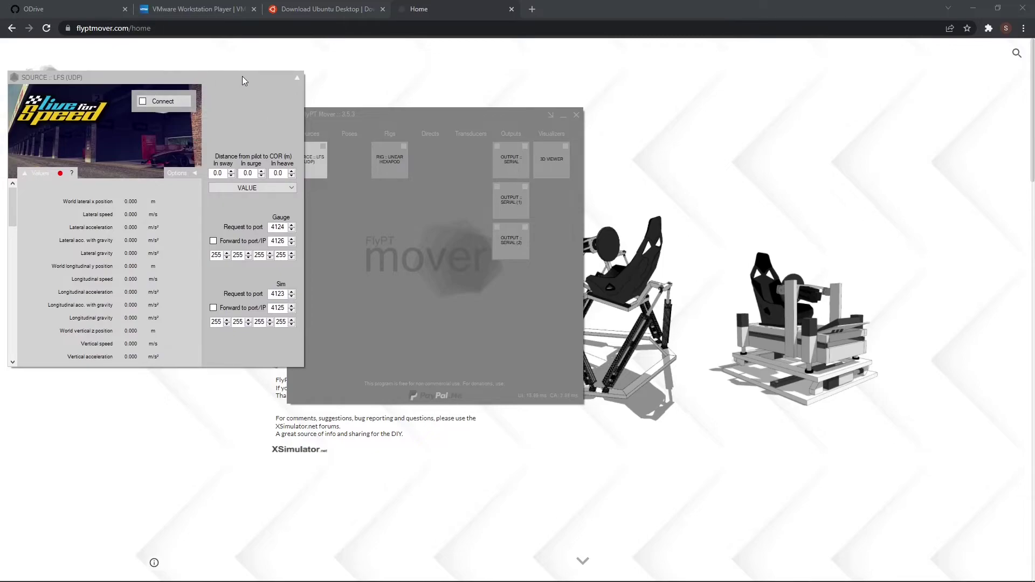
right_click(302, 80)
click(310, 88)
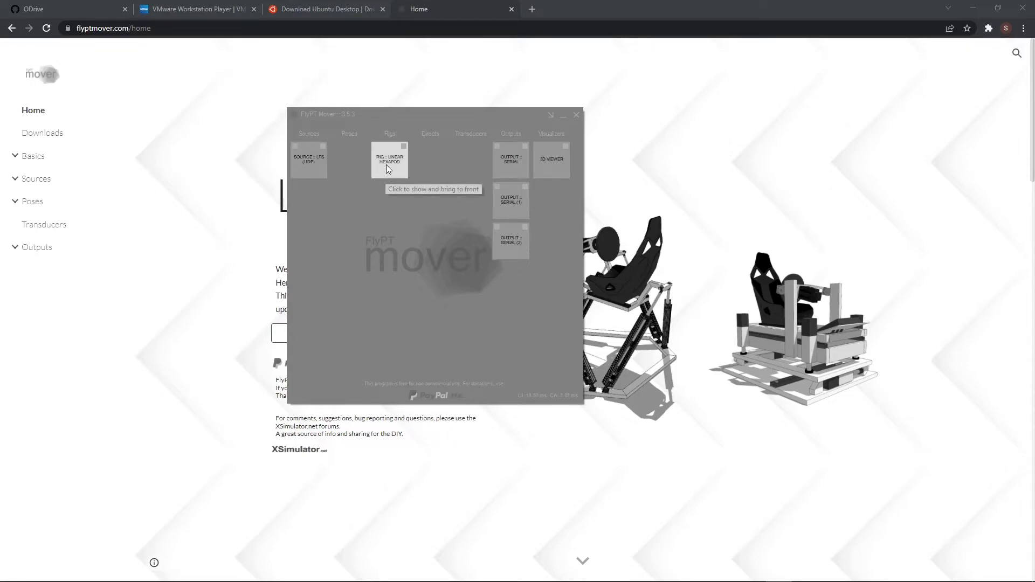
right_click(389, 190)
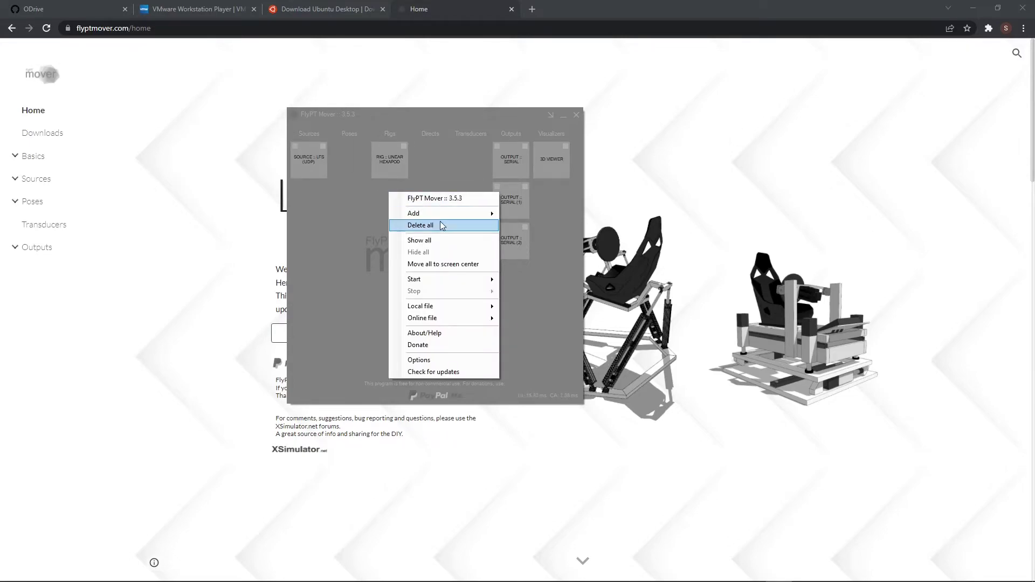
mouse_move(444, 215)
mouse_move(555, 238)
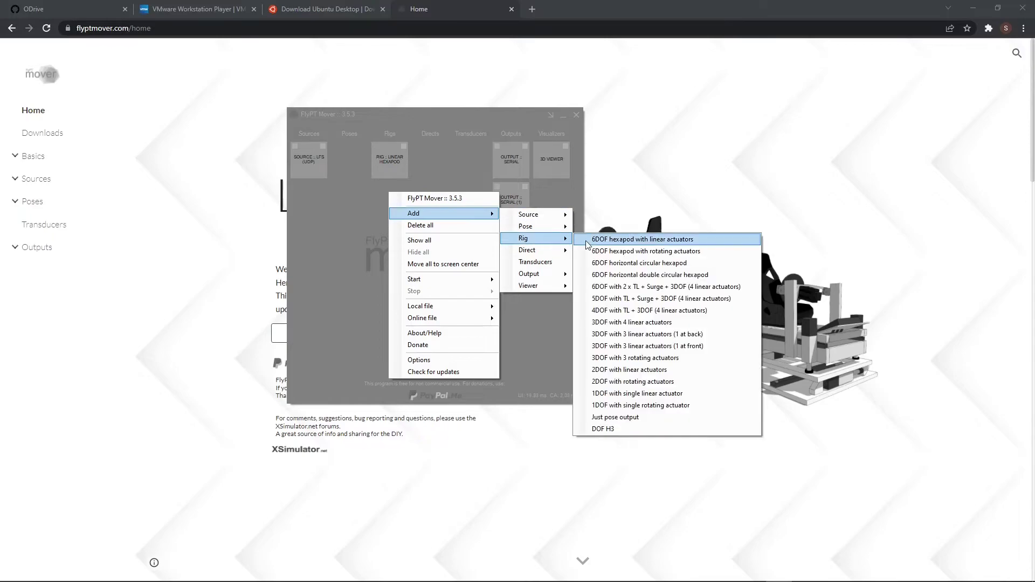
click(347, 213)
click(389, 159)
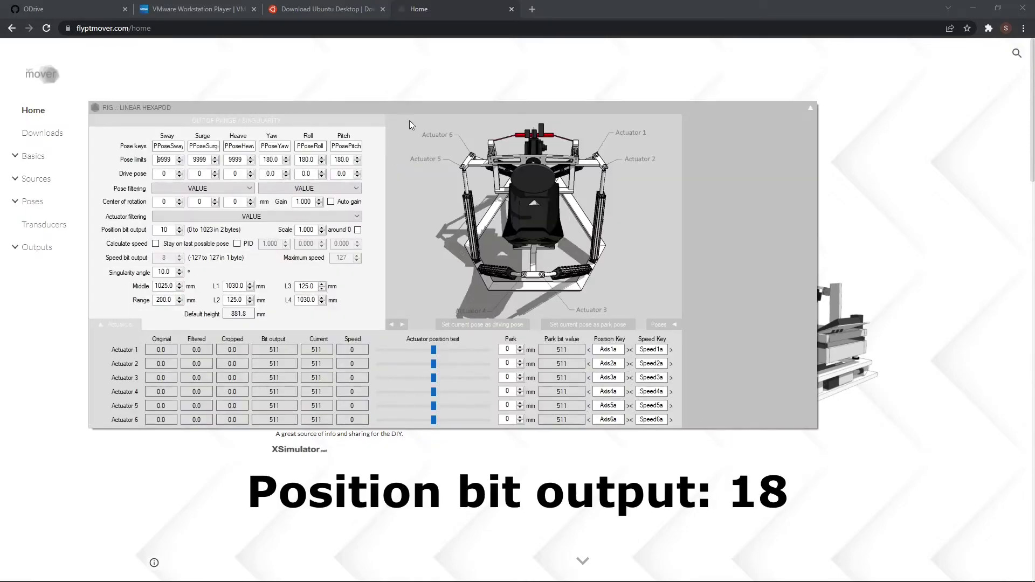
drag(400, 105, 433, 100)
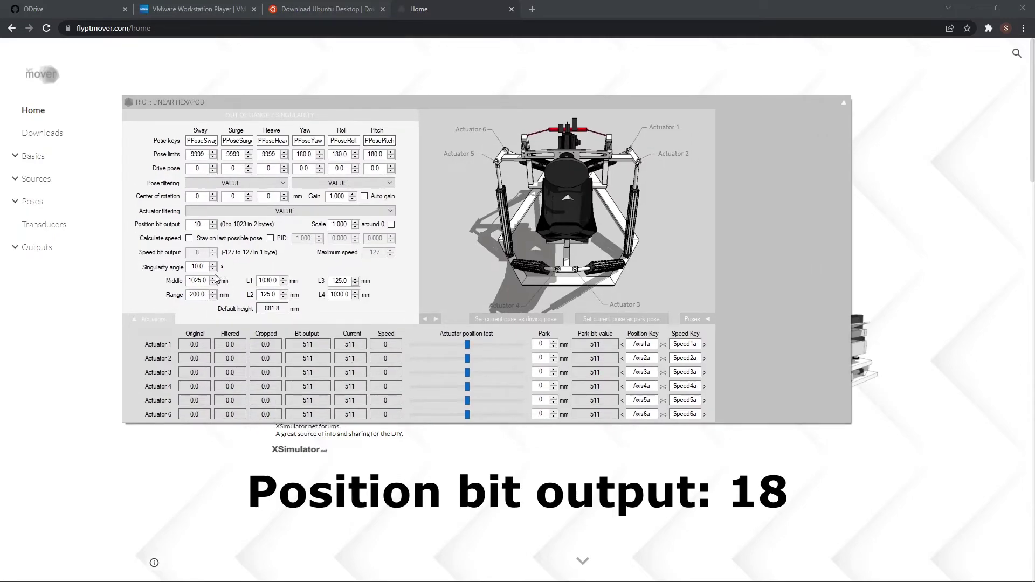
click(440, 316)
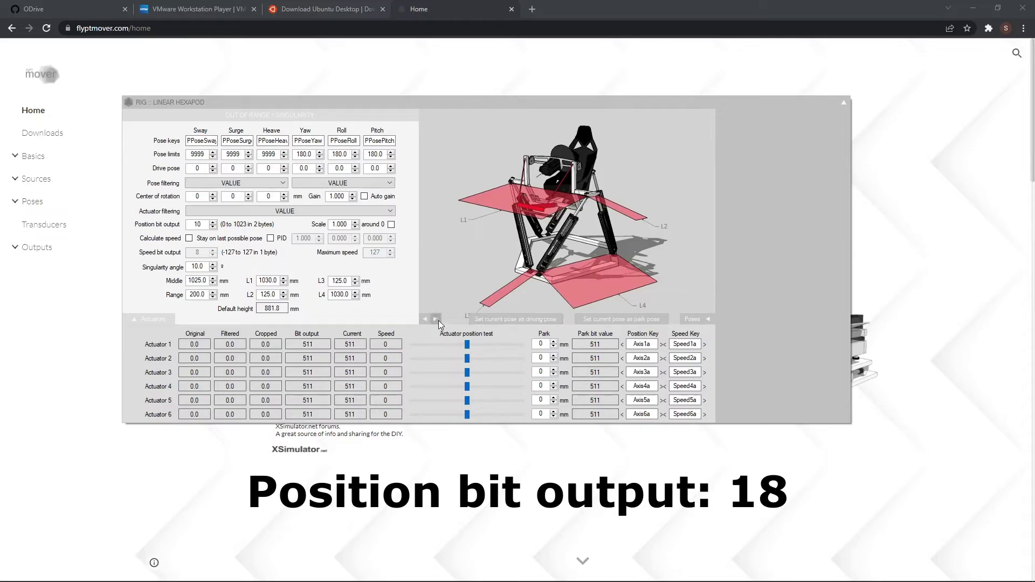
click(438, 321)
click(438, 320)
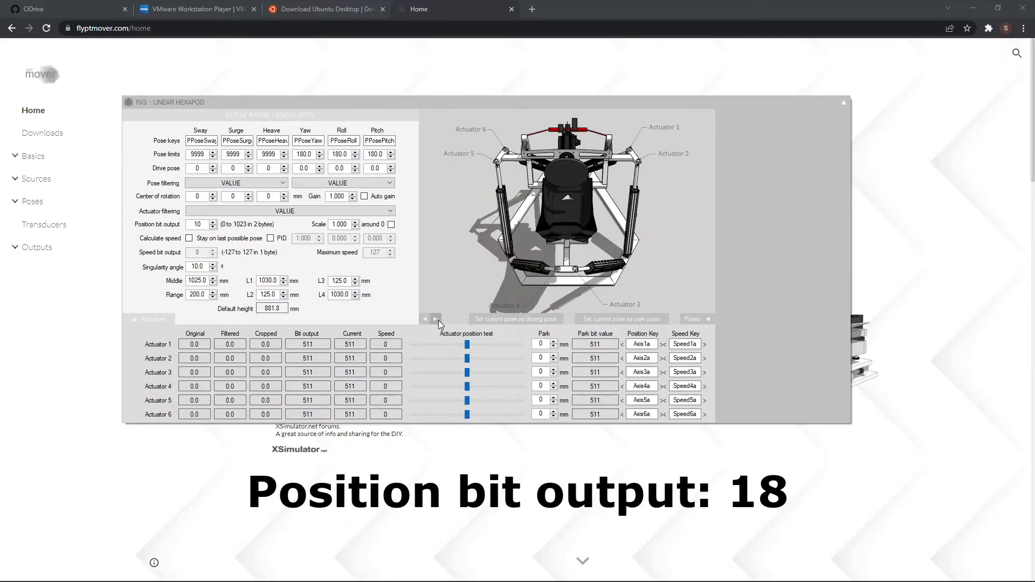
click(845, 104)
click(851, 110)
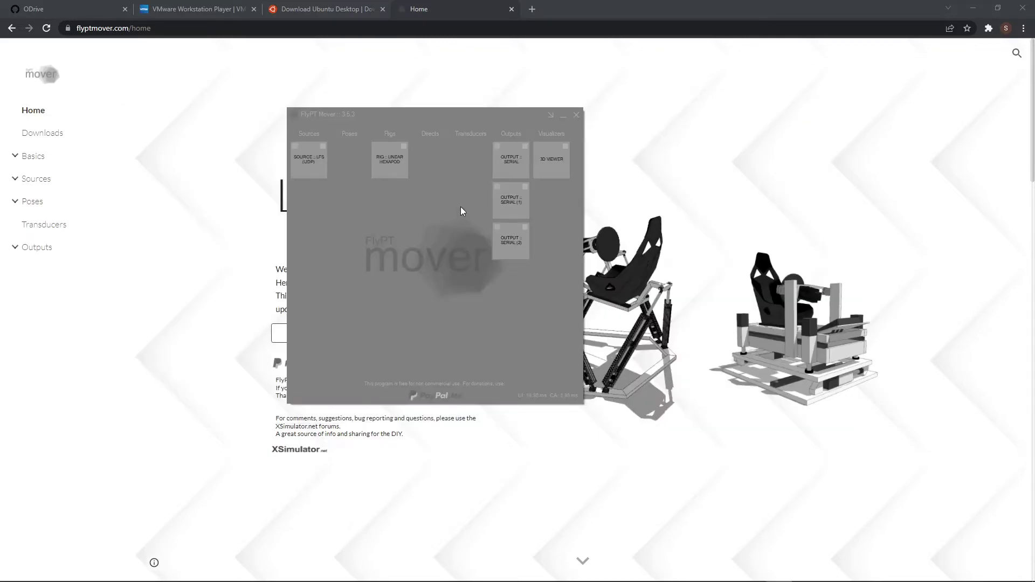
Browse the add-module menu and dismiss it without adding anything.
right_click(468, 171)
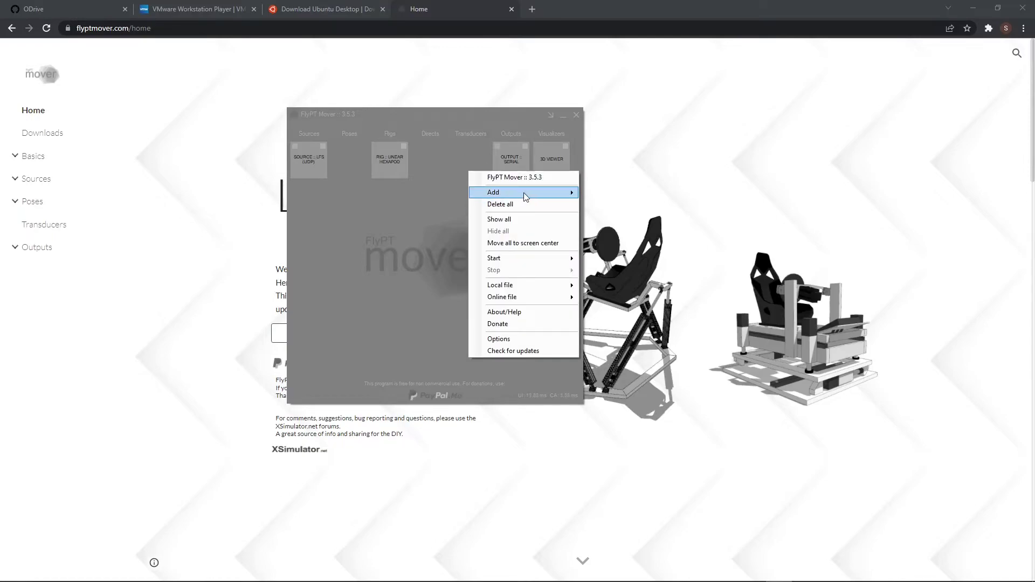
mouse_move(523, 193)
mouse_move(623, 211)
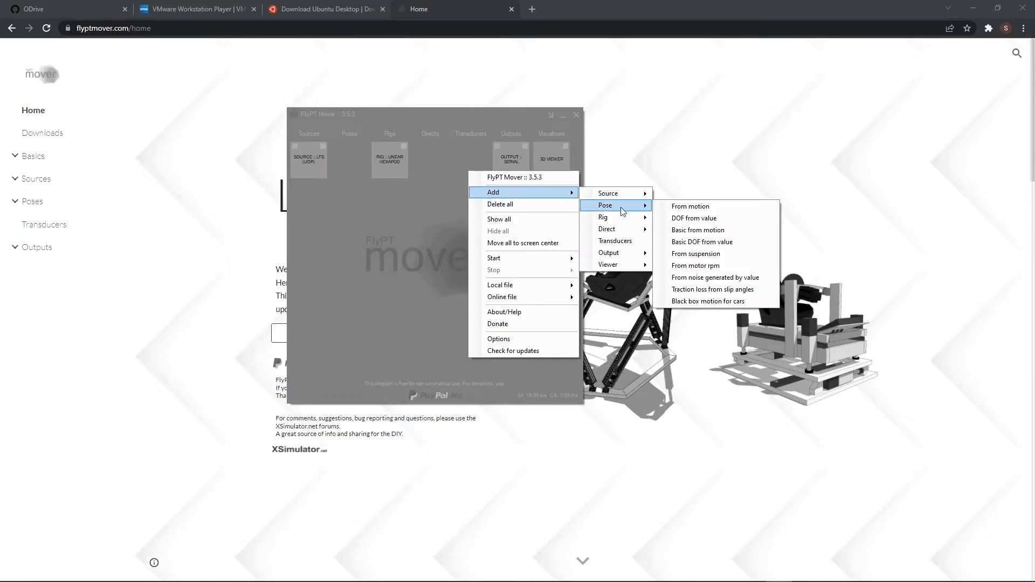
mouse_move(634, 229)
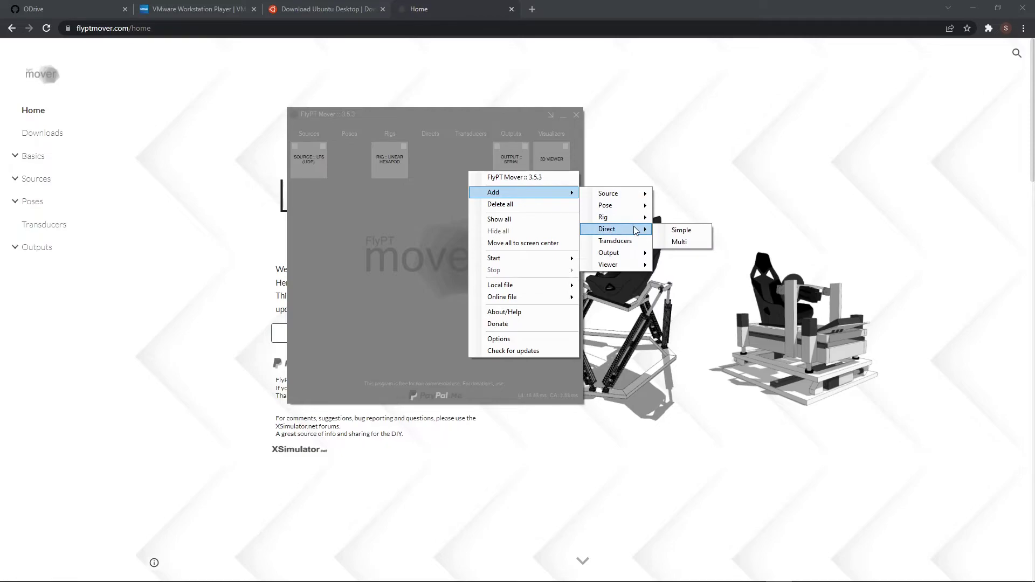
mouse_move(633, 254)
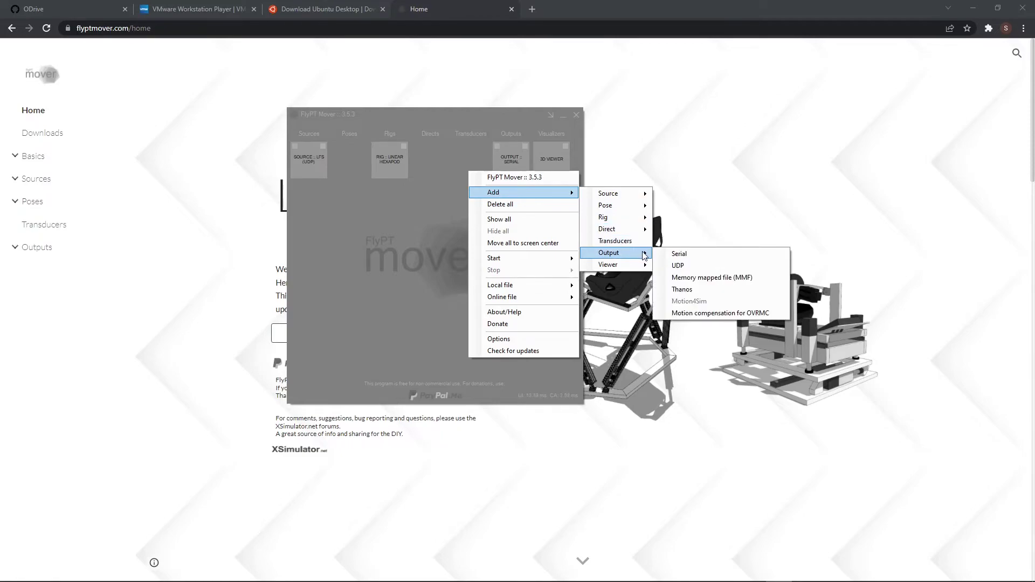
click(438, 273)
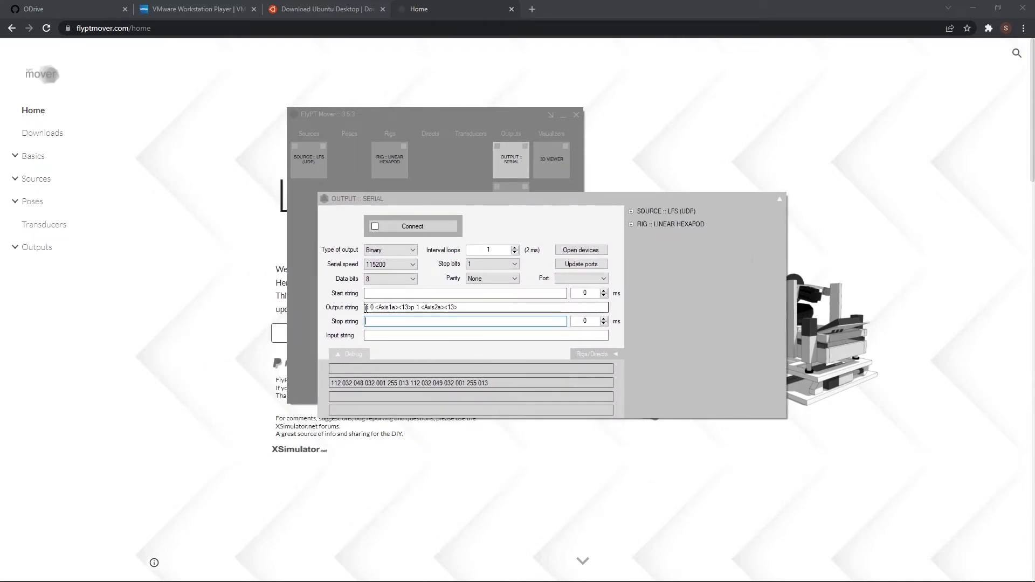
Select and inspect the <Axis1a> placeholder in the serial Output string.
drag(366, 307, 462, 308)
click(463, 308)
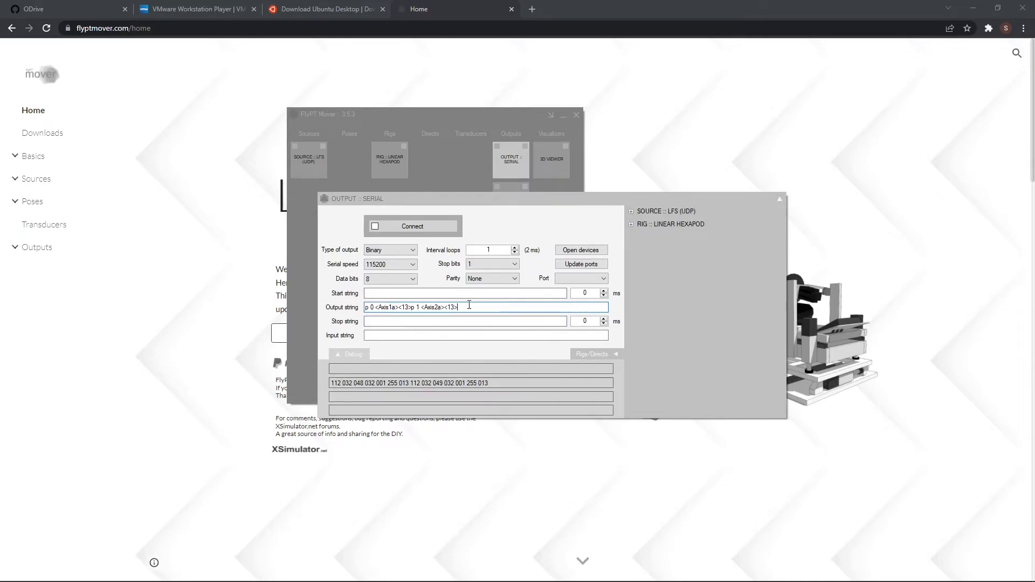
click(366, 309)
drag(376, 308, 401, 308)
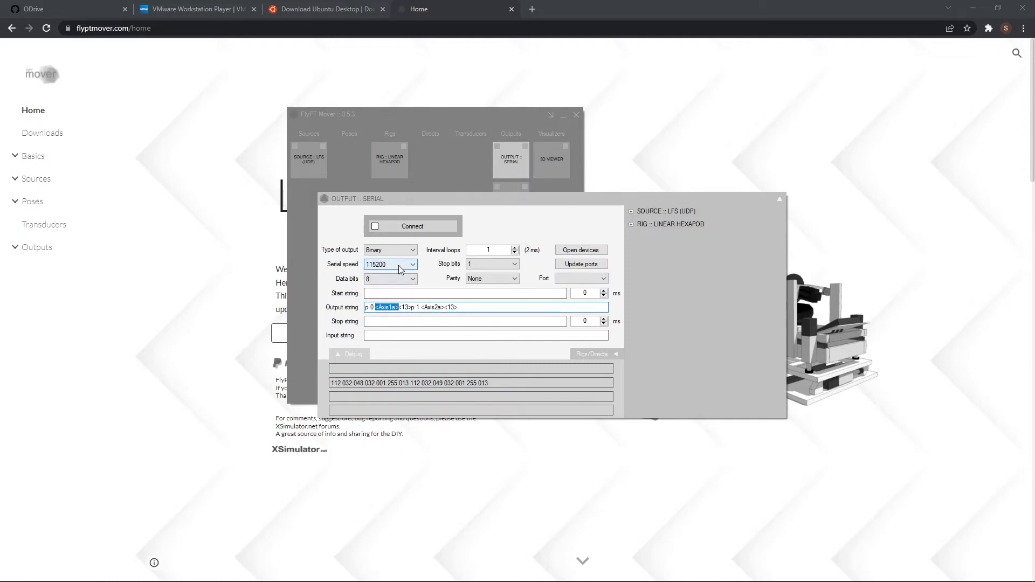
click(387, 310)
drag(376, 309, 398, 305)
click(398, 307)
Edit the output string after <13>, starting the second axis command with p.
drag(398, 306, 408, 308)
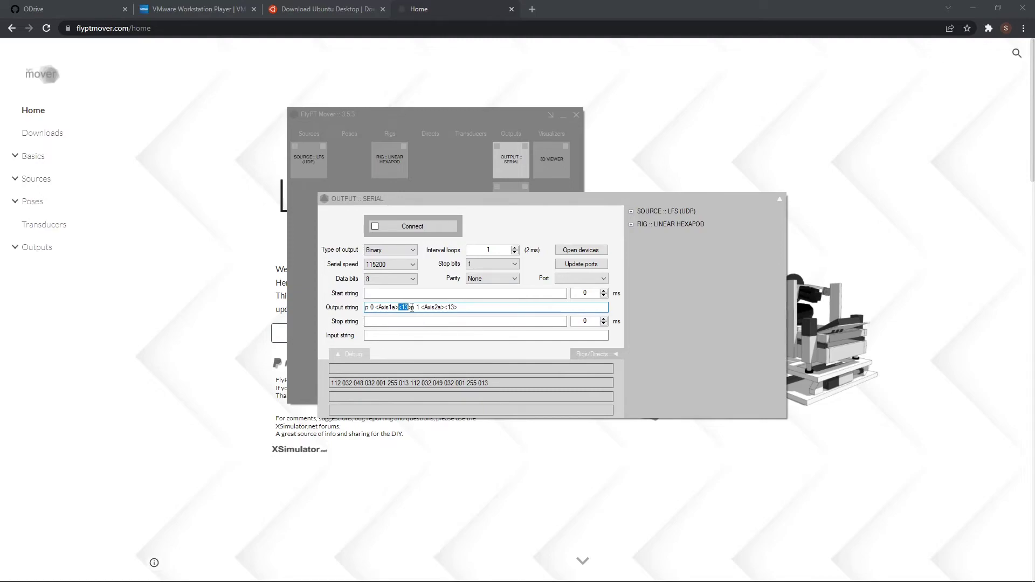
key(Right)
drag(413, 307, 399, 307)
click(412, 307)
text(p)
text(>)
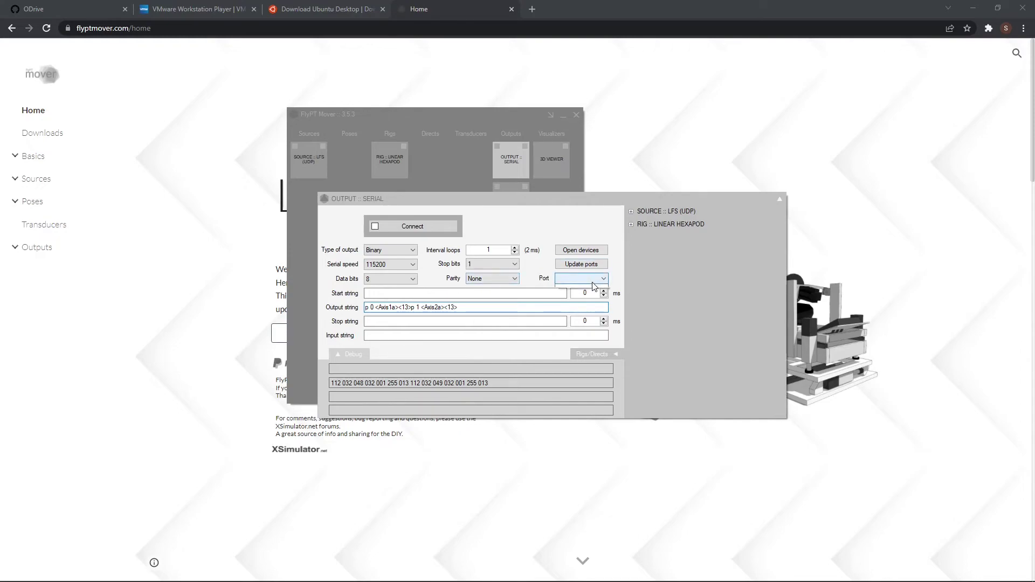
Refresh the serial port list and set the output's port to COM5.
click(593, 280)
click(593, 267)
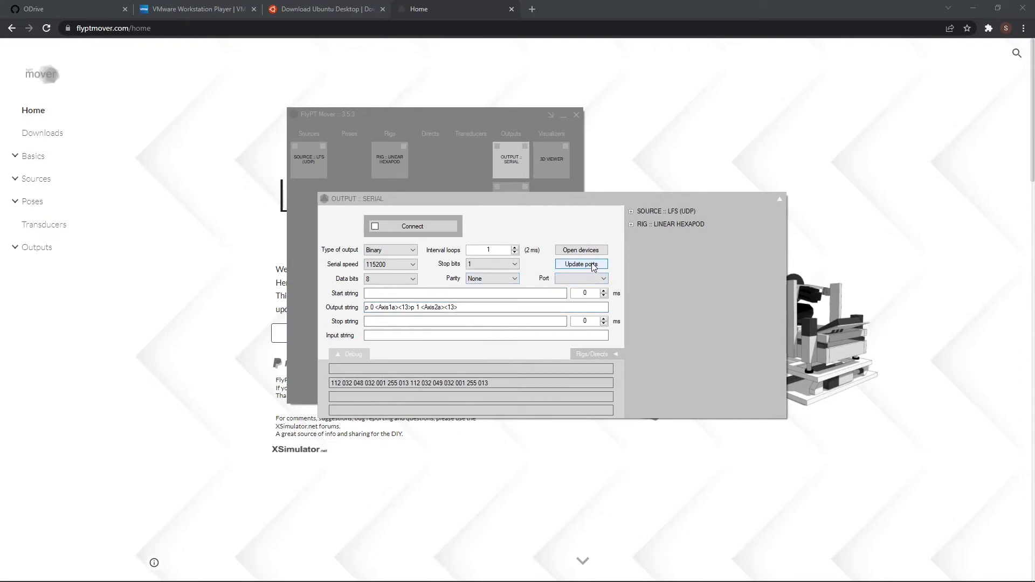
click(590, 281)
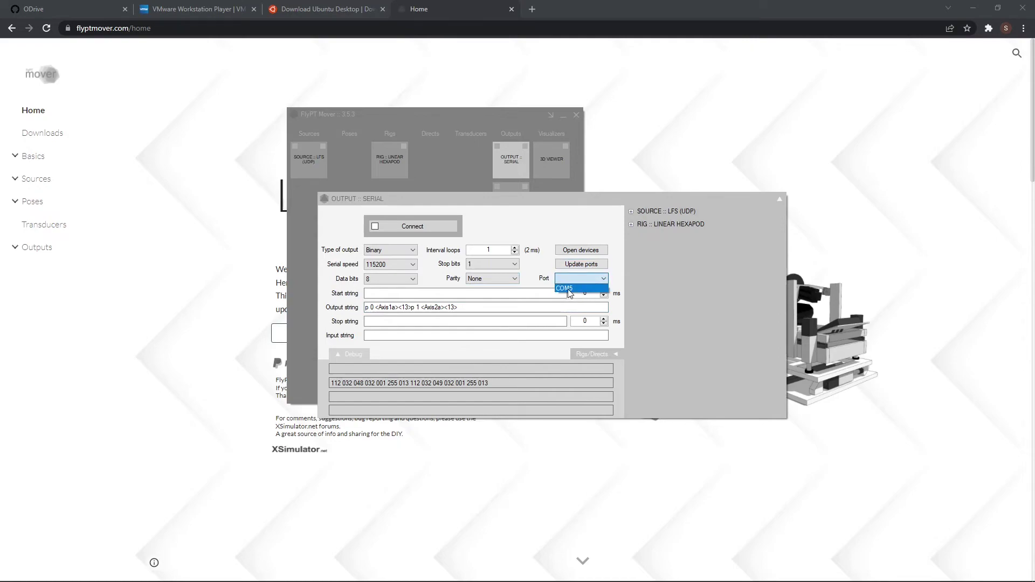
click(569, 289)
Leave the start and stop strings empty and keep 115200 serial speed and 8 data bits.
click(379, 294)
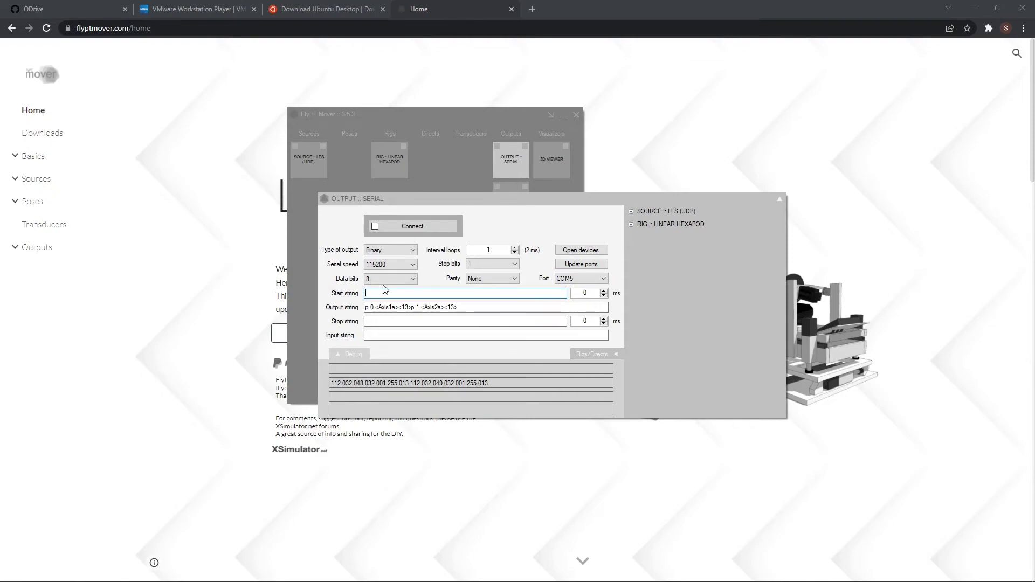
click(383, 322)
click(443, 250)
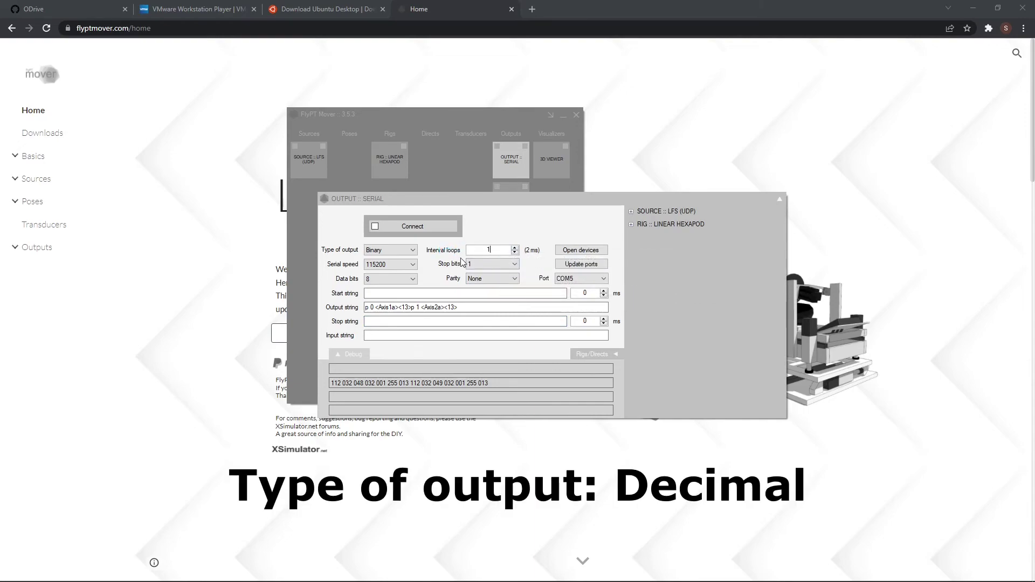
click(405, 265)
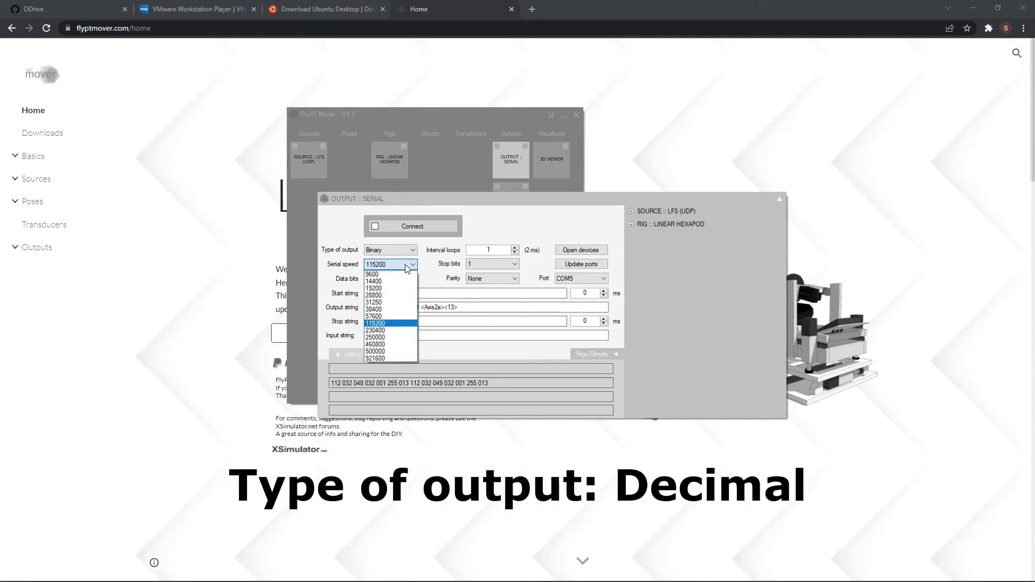
click(403, 265)
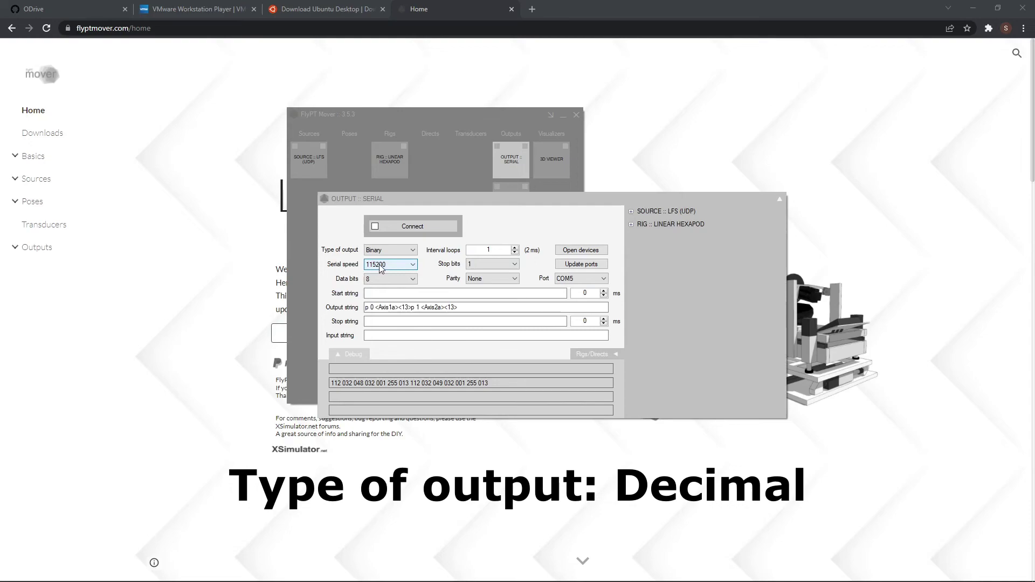
click(396, 280)
click(392, 290)
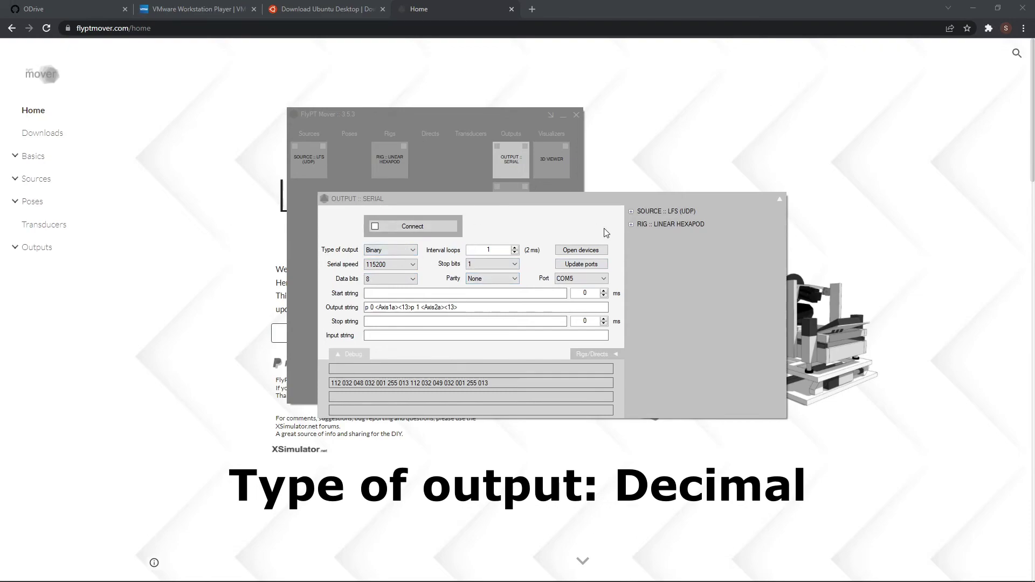
click(780, 200)
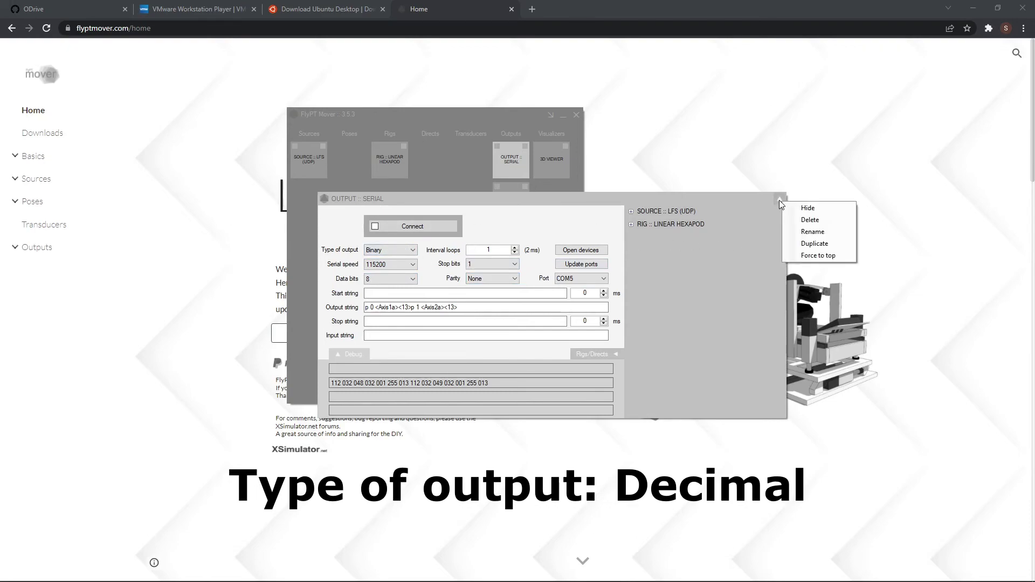
Duplicate the serial output and point the copies' output strings to Axis3a/Axis4a and Axis5a/Axis6a.
click(815, 243)
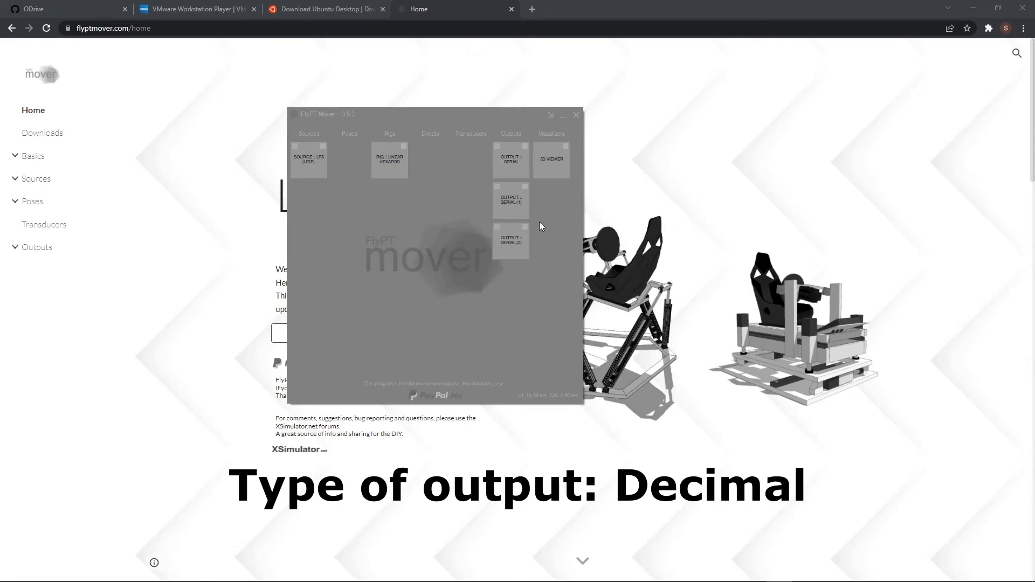
click(519, 206)
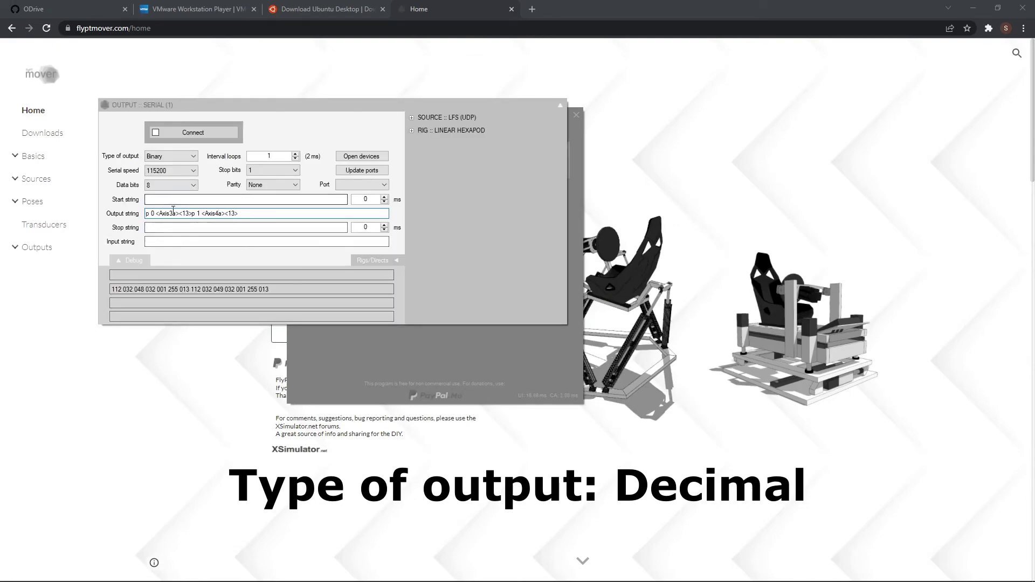
drag(169, 213, 222, 214)
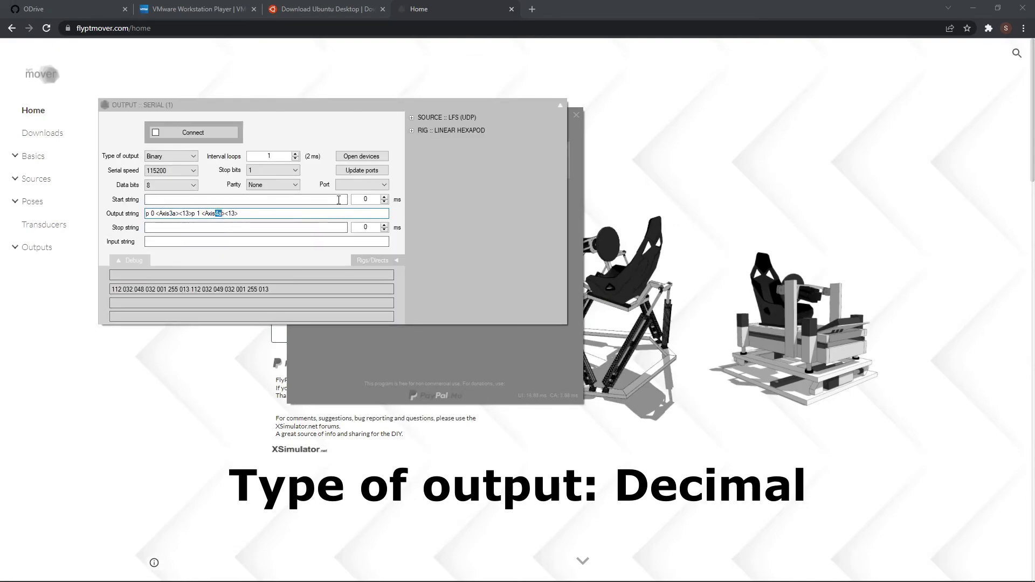
click(560, 105)
click(579, 116)
click(510, 236)
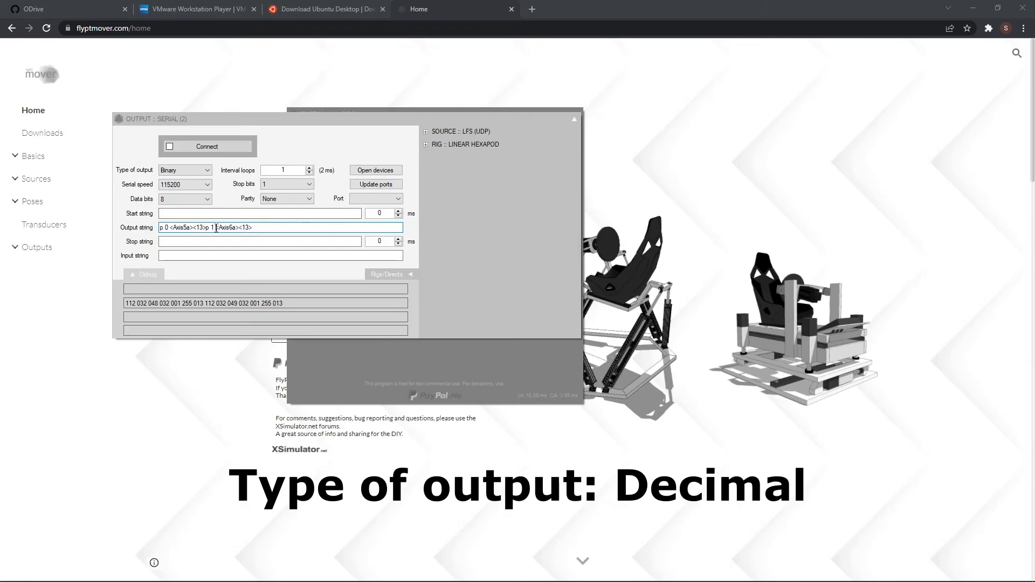
click(574, 118)
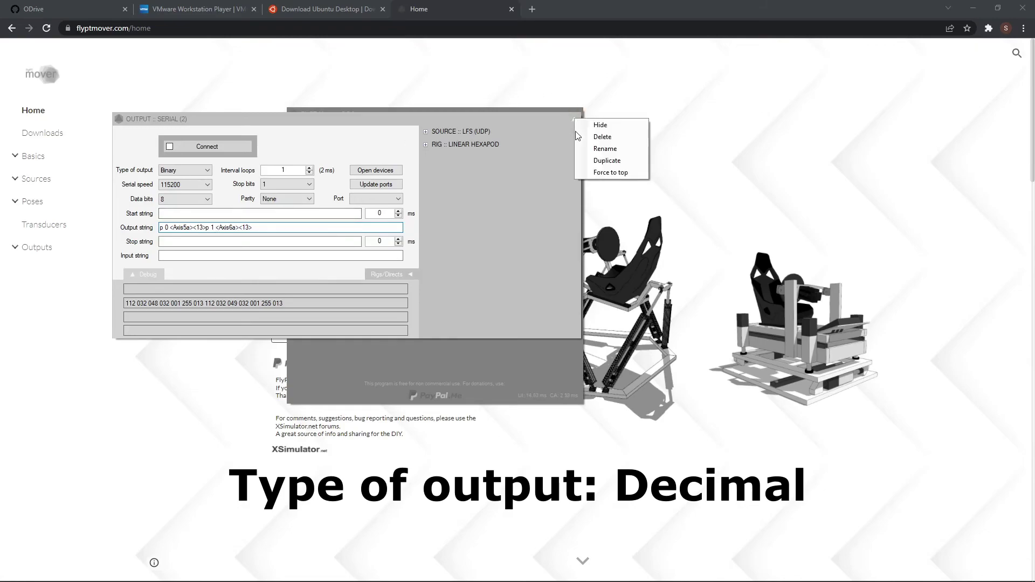
click(604, 129)
Check the linear hexapod in the 3D viewer, then hide the viewer.
click(547, 173)
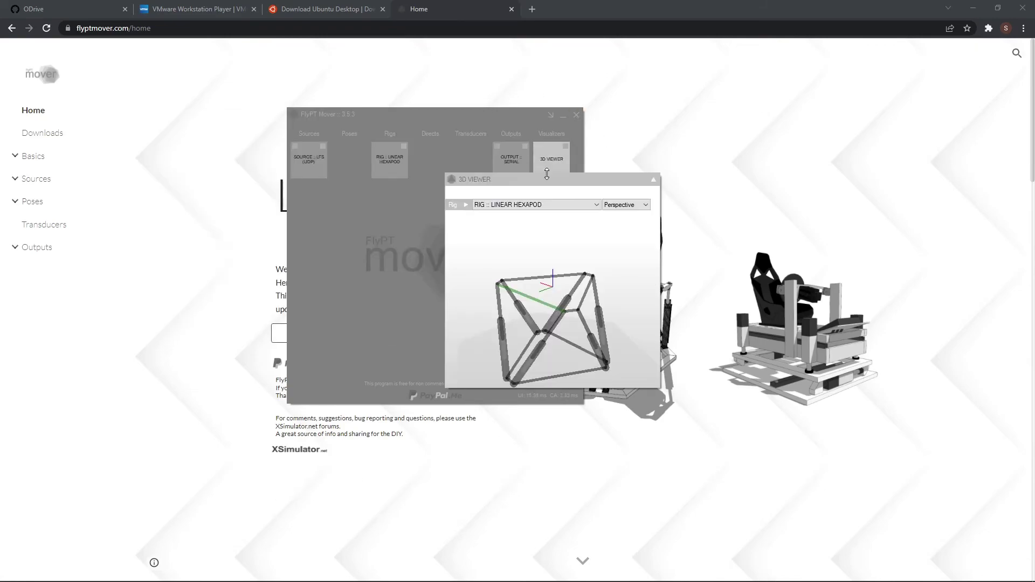
drag(548, 180, 674, 137)
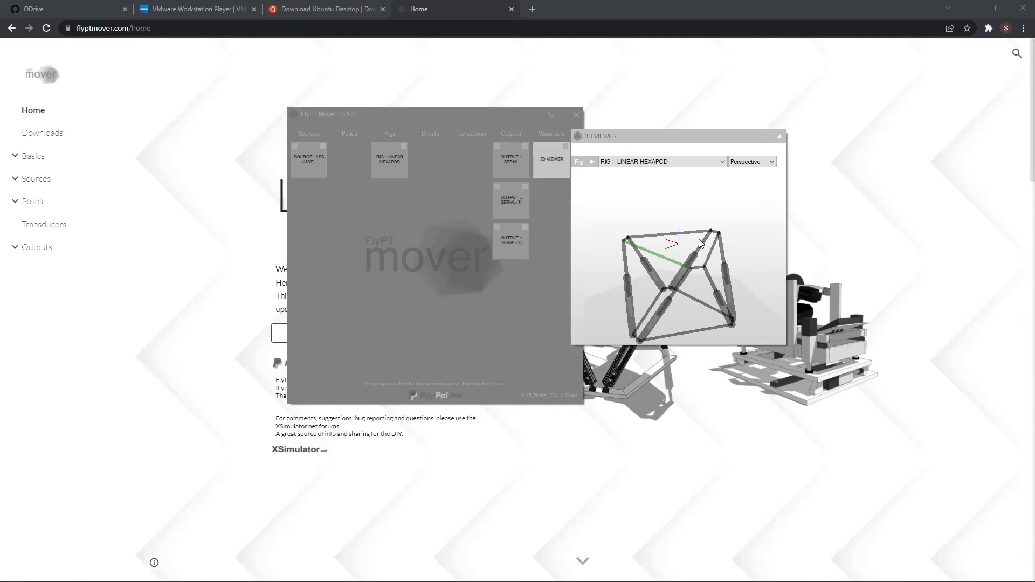
click(779, 137)
click(808, 146)
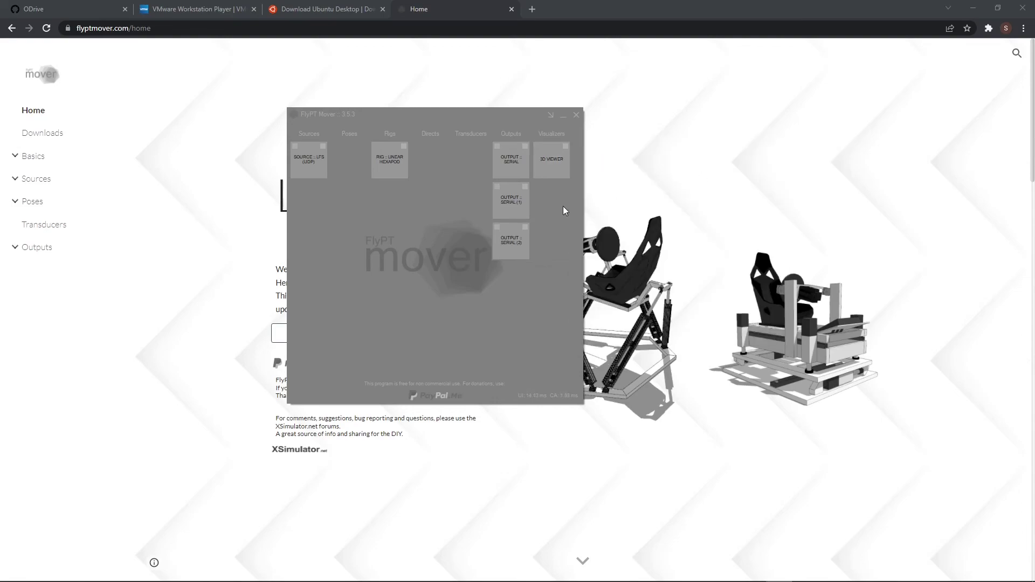
Close FlyPT Mover, choosing to save the setup on the Desktop as 'set'.
click(577, 115)
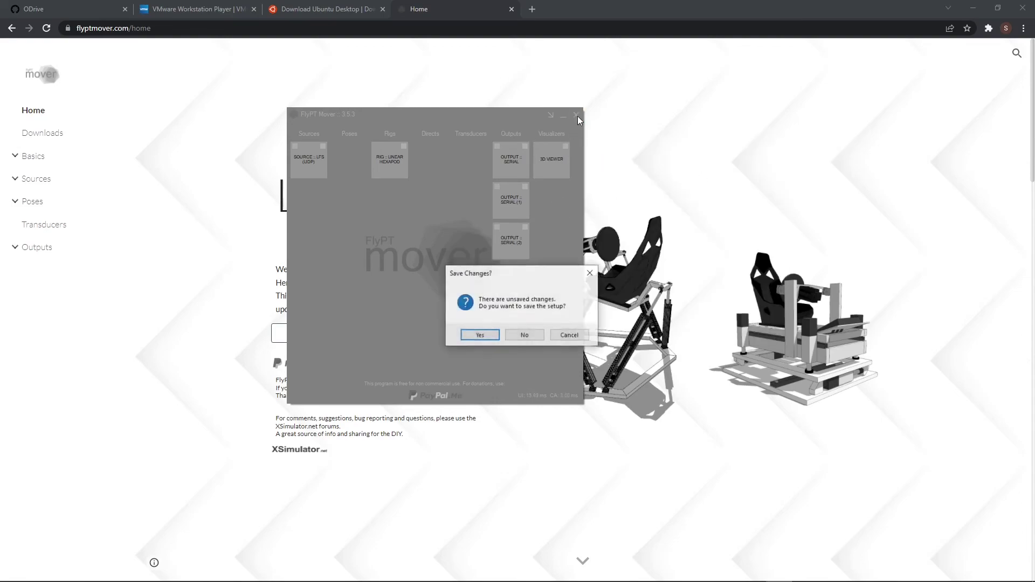
click(485, 337)
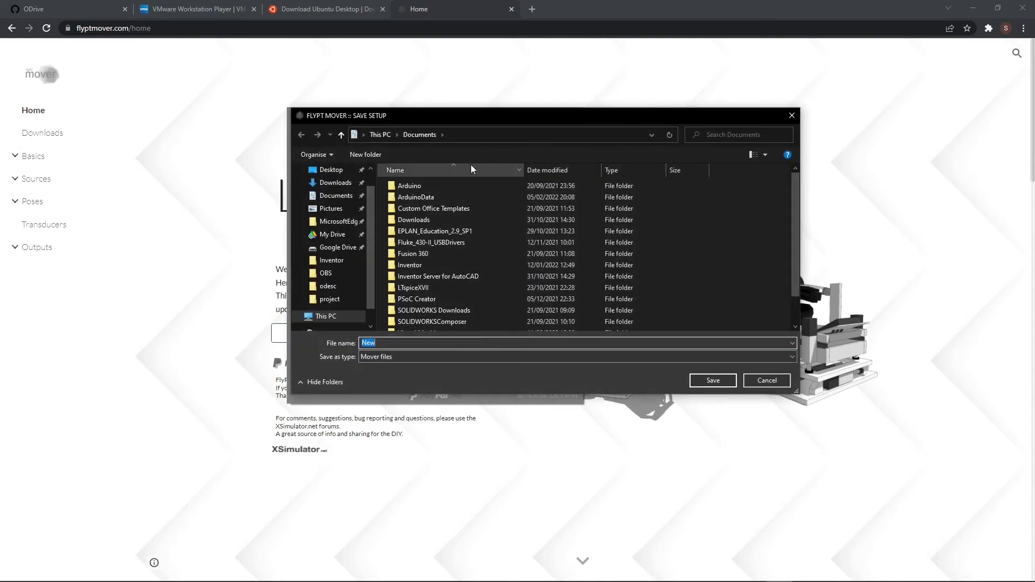
click(387, 135)
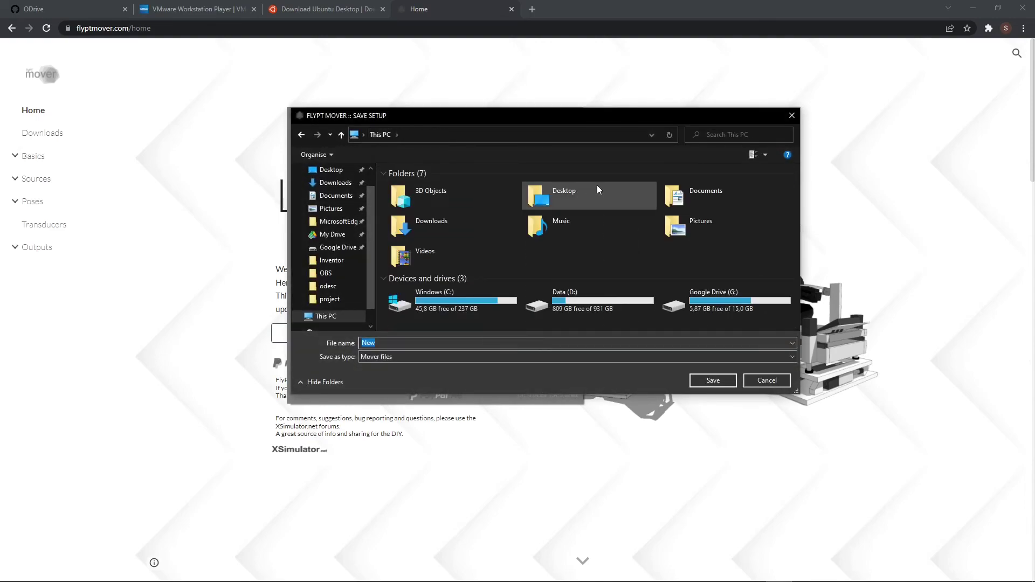
double_click(597, 187)
click(377, 343)
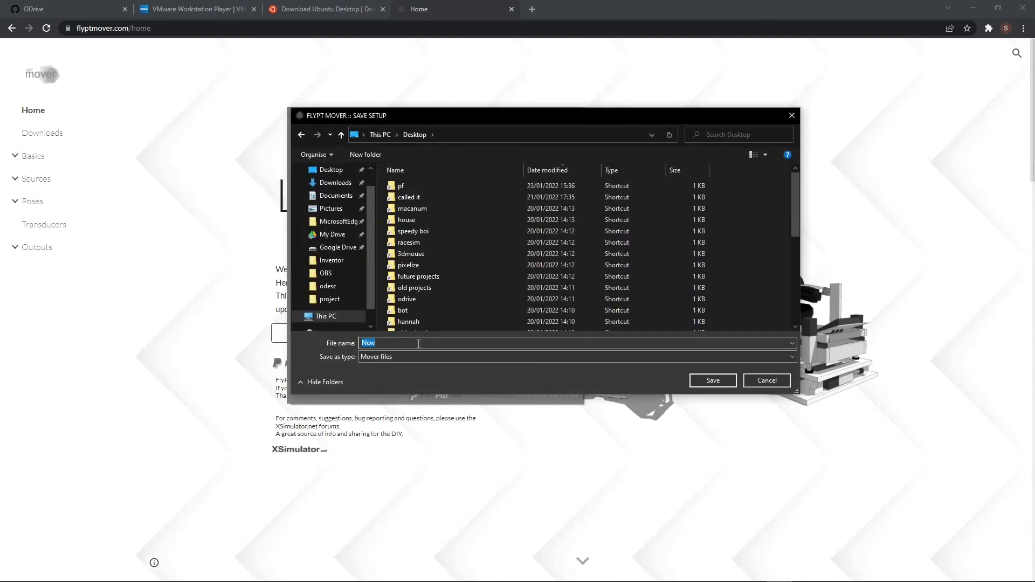
text(setup)
Confirm saving the setup file to the Desktop.
click(723, 380)
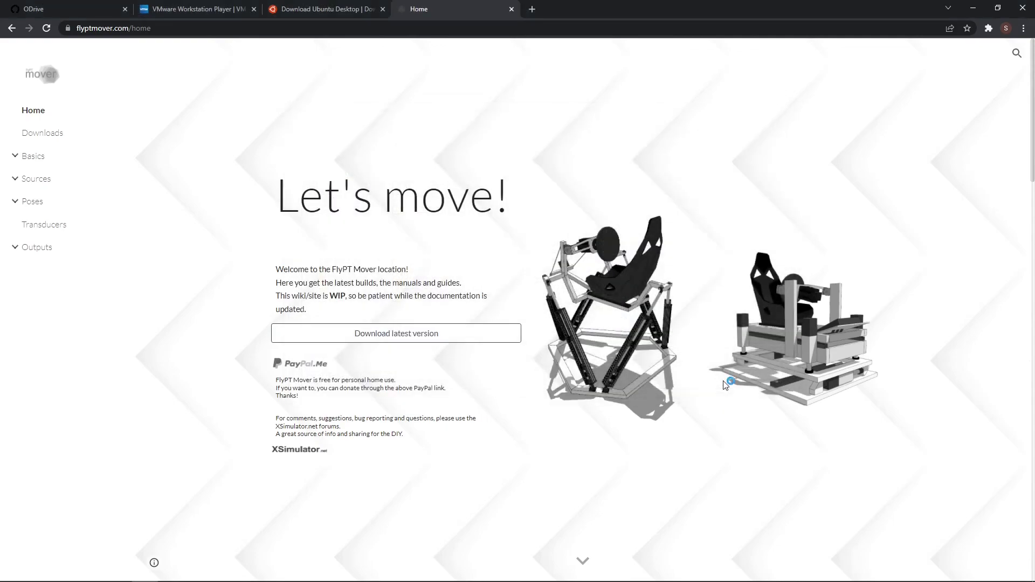